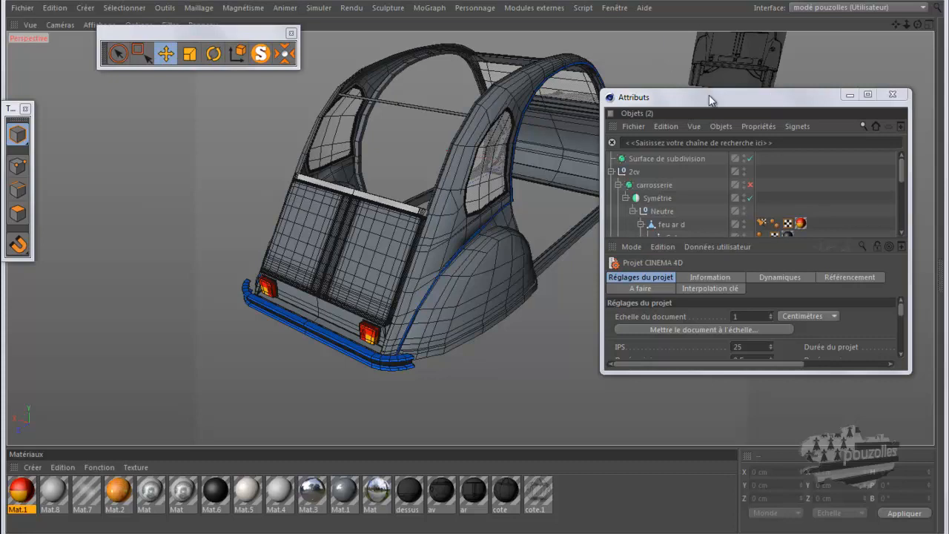
Step: Move the Attributs window upward and enlarge it to show more of the object list and attributes
left_click_drag(711, 90, 710, 20)
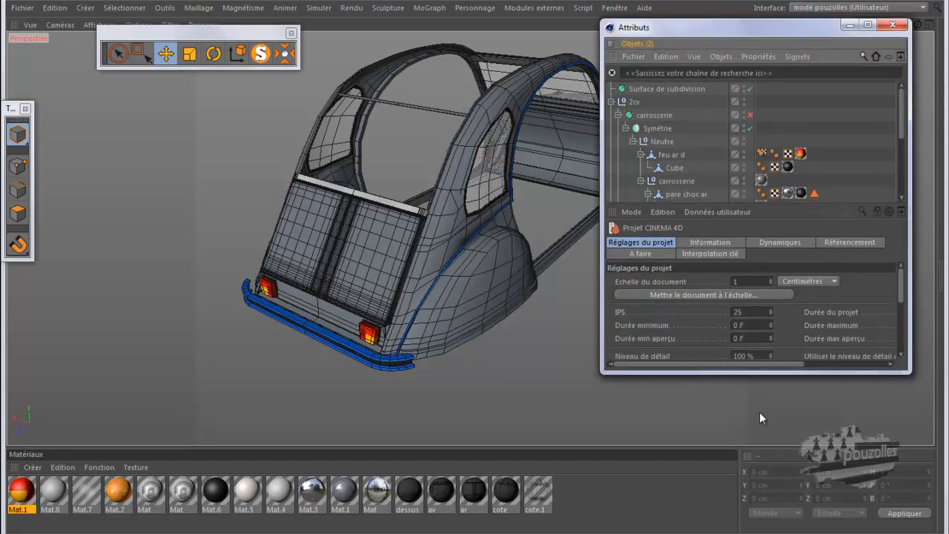
left_click_drag(746, 375, 750, 525)
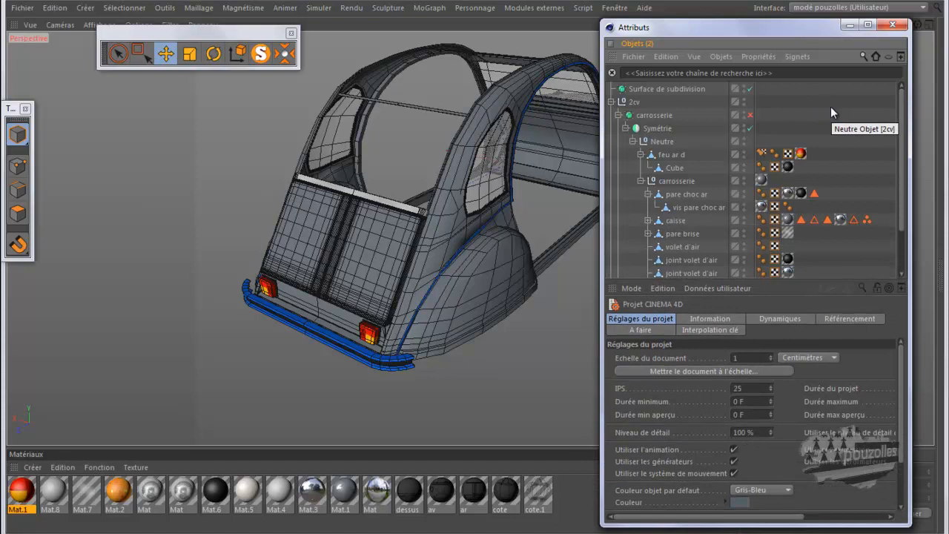
scroll(831, 106, "down", 2)
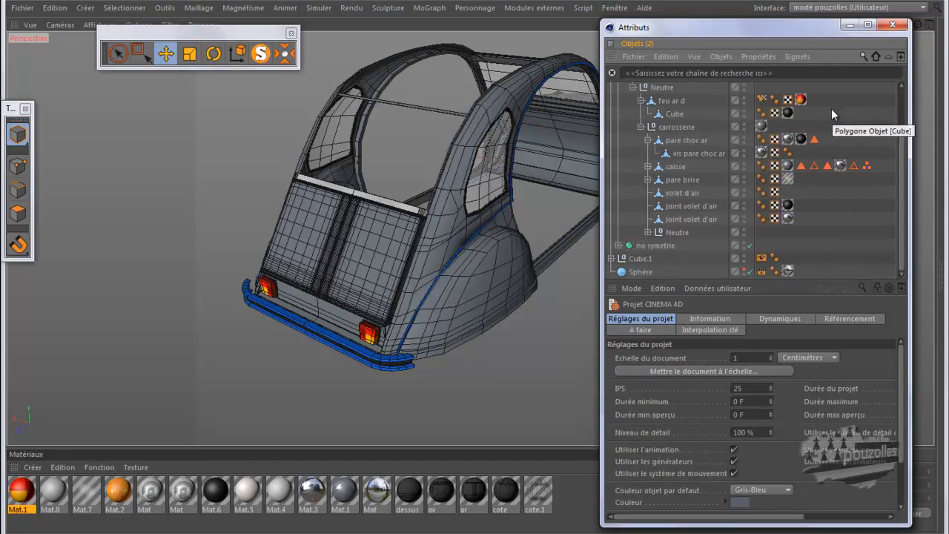
scroll(832, 108, "up", 2)
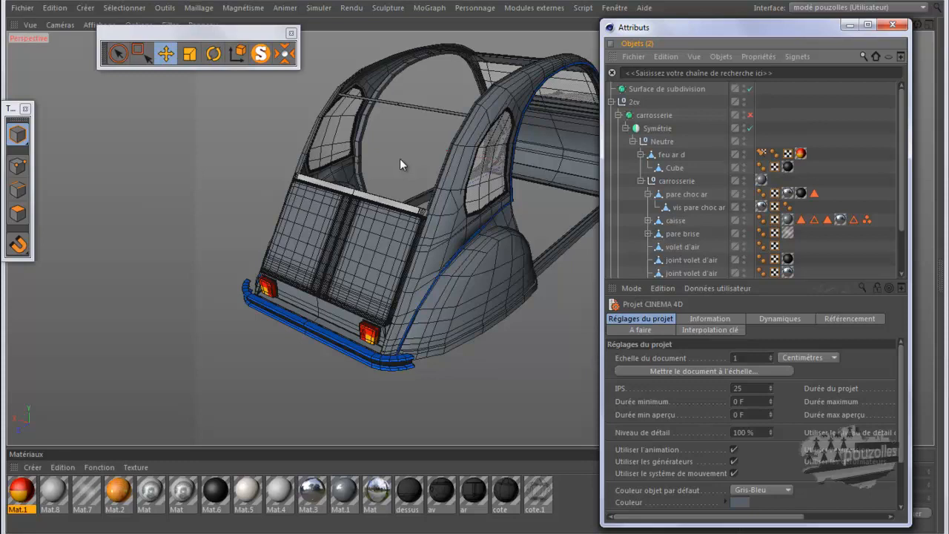
Step: Inspect the projection types offered by the feu ar d texture tag and the list of available interface layouts
left_click(800, 153)
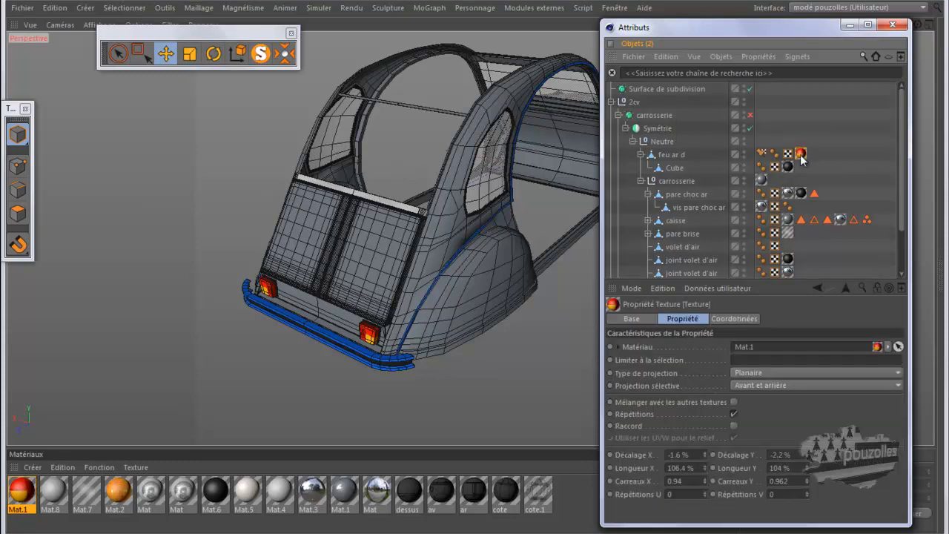
left_click(799, 373)
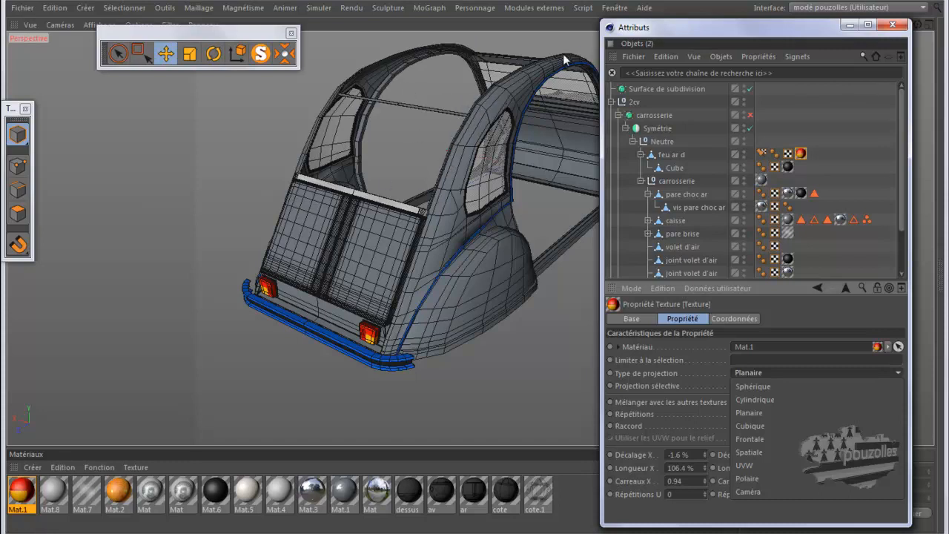
left_click(890, 6)
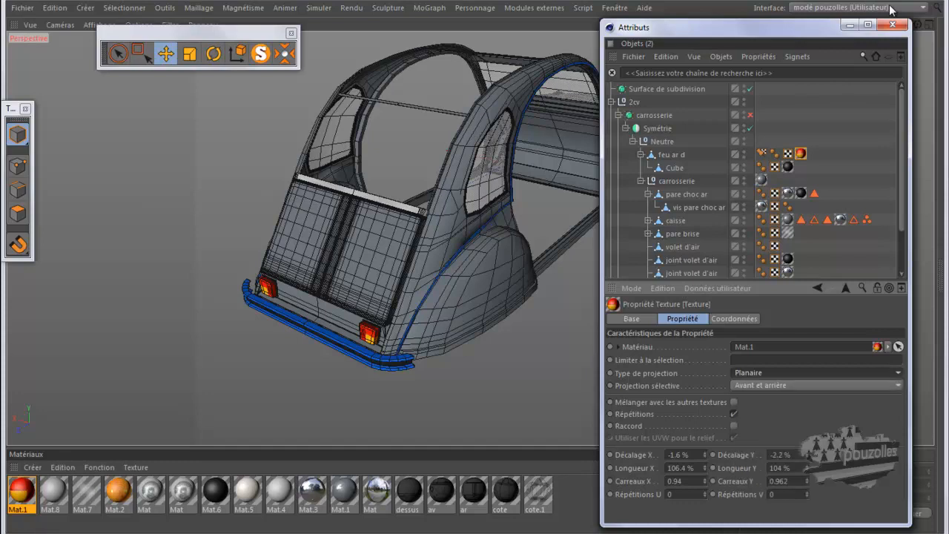
left_click(891, 7)
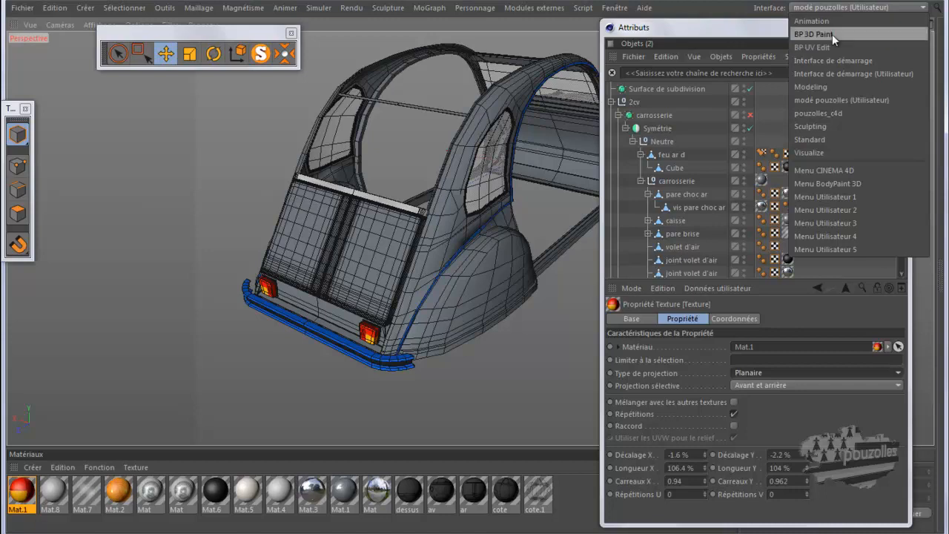
left_click(791, 2)
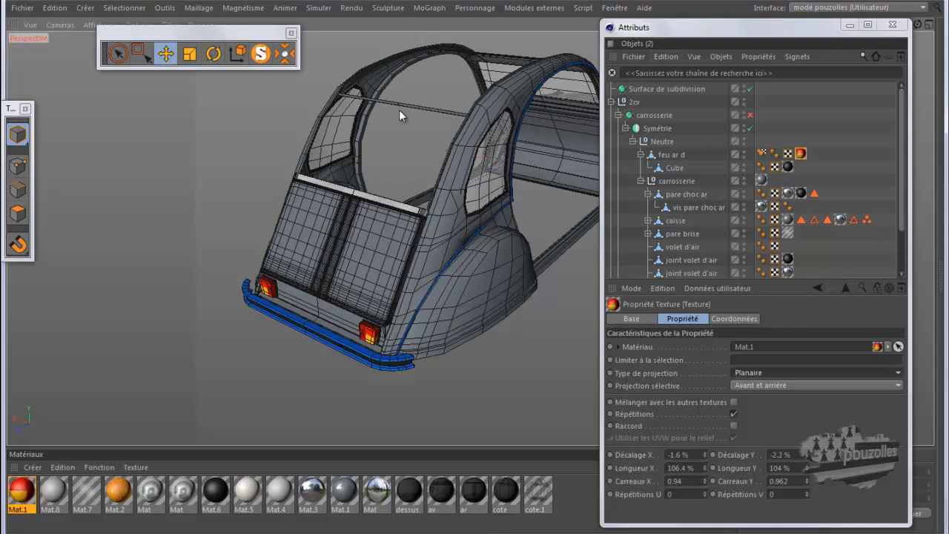
Step: Select the light rear crossbar in the viewport, reveal it under caisse in the hierarchy, and try viewing it in solo mode
left_click(399, 209)
left_click(397, 208)
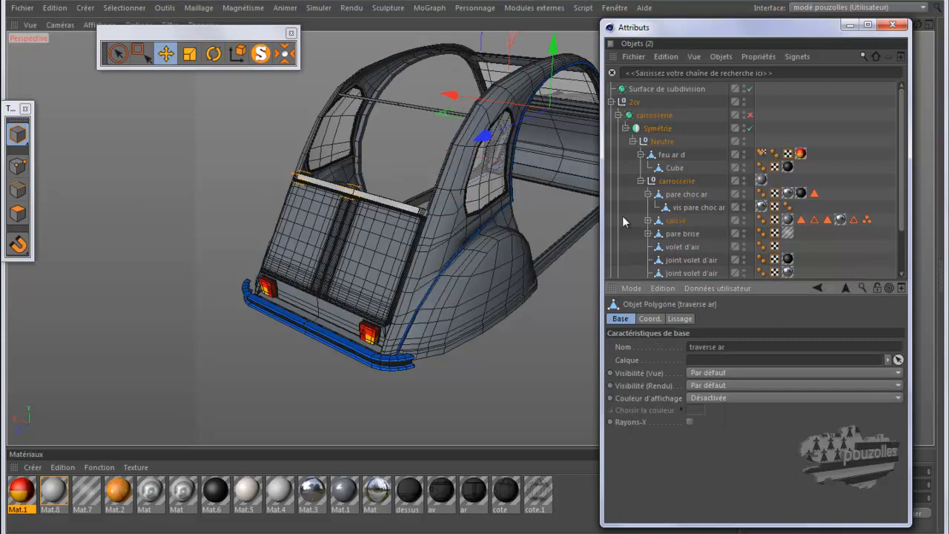
left_click(648, 220)
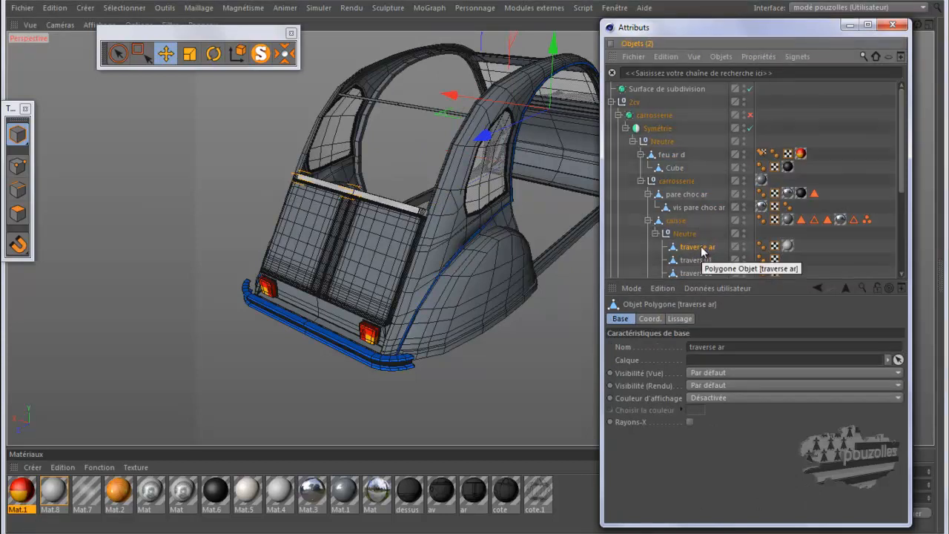
left_click(262, 54)
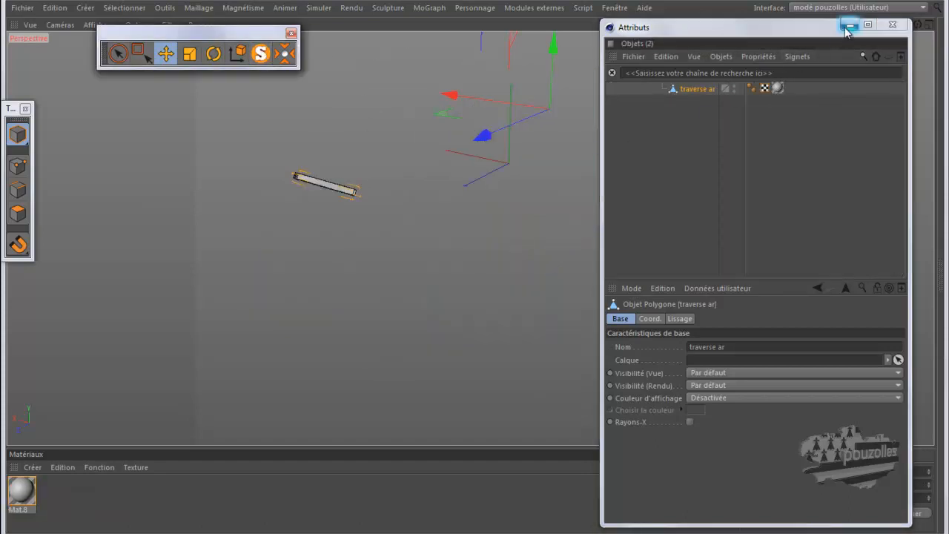
left_click(260, 54)
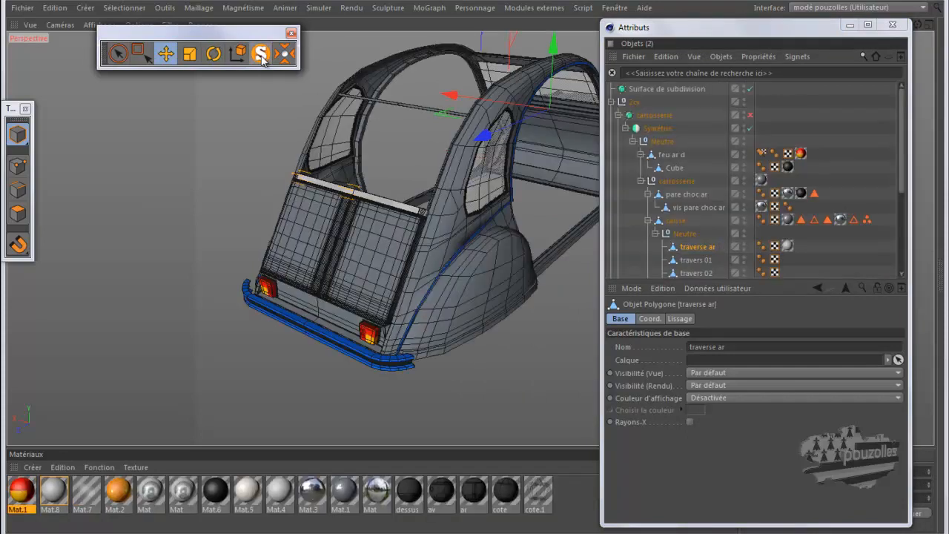
Step: Move traverse ar out of the 2cv hierarchy to the top level and hide the 2cv group in viewport and render
left_click(688, 251)
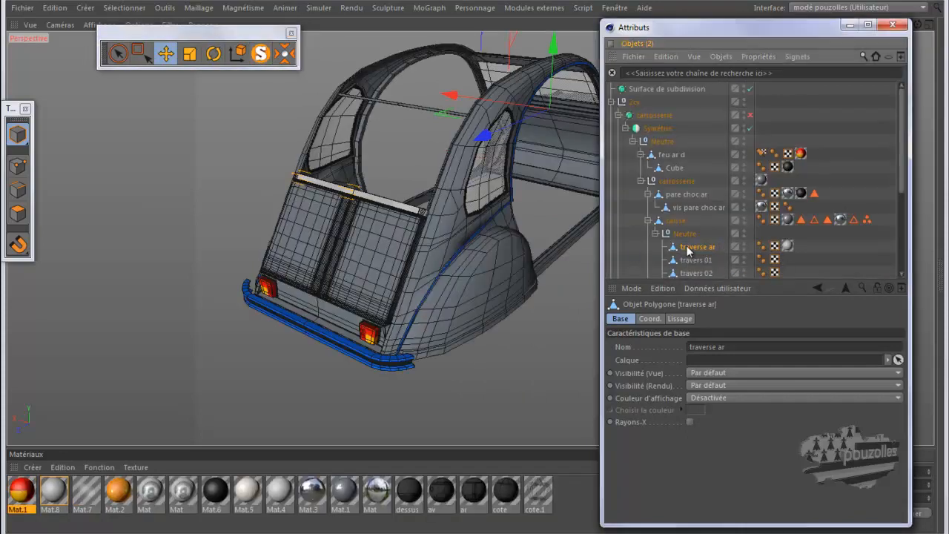
left_click_drag(643, 95, 642, 96)
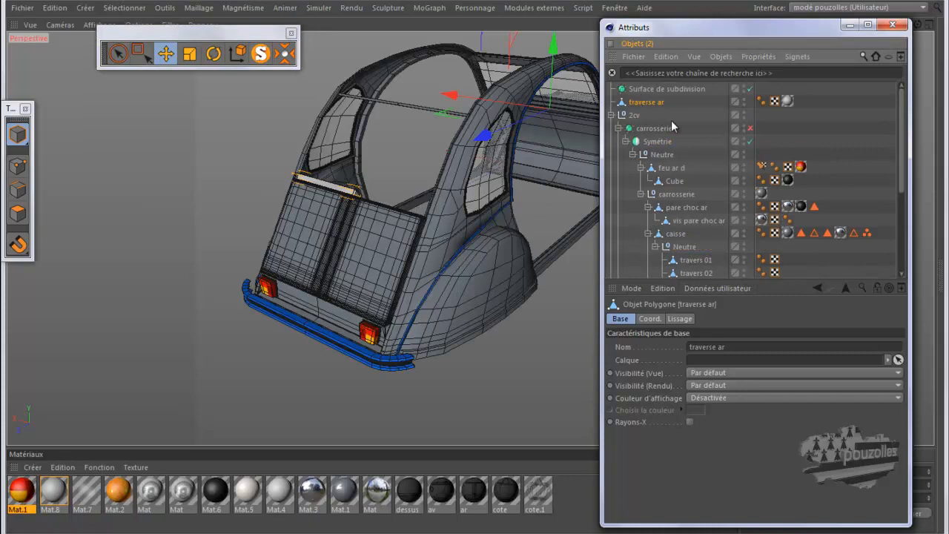
double_click(745, 112)
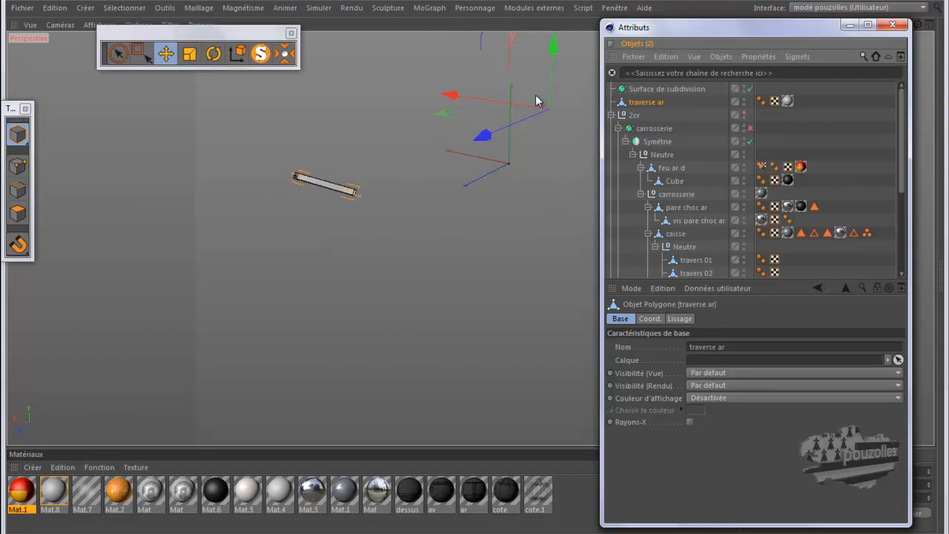
Step: Centre the axis of traverse ar on its geometry and minimize the Attributs window
left_click(284, 55)
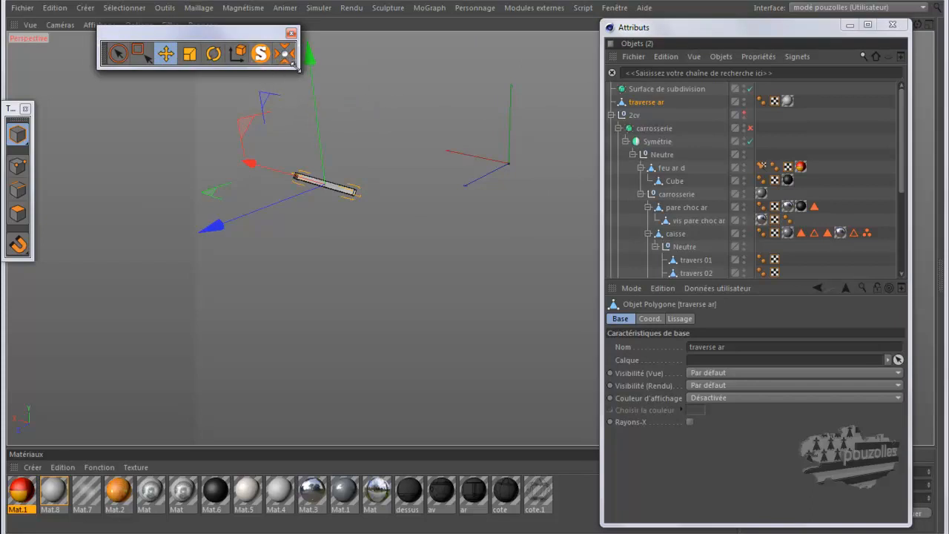
left_click(851, 26)
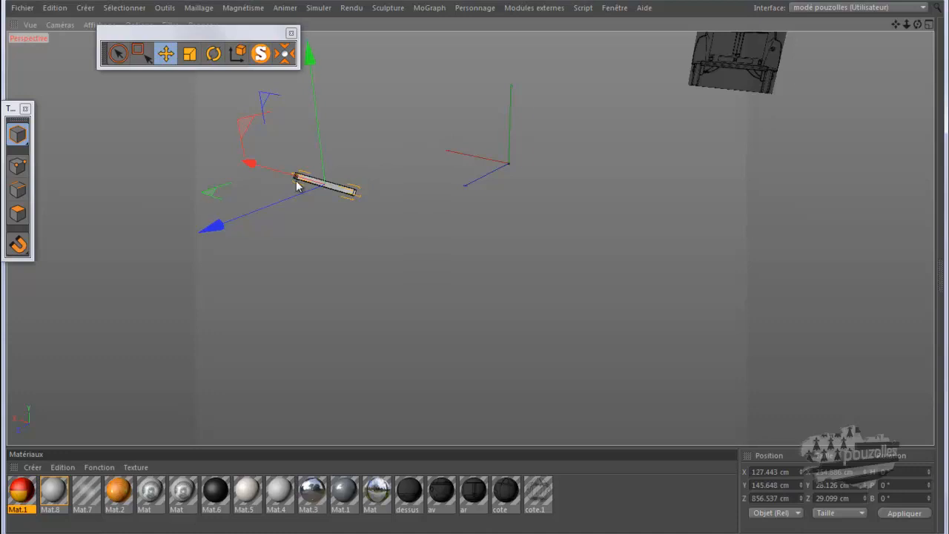
Step: Switch traverse ar to edge editing and select the long edge along its upper side
scroll(300, 181, "up", 1)
scroll(301, 178, "up", 5)
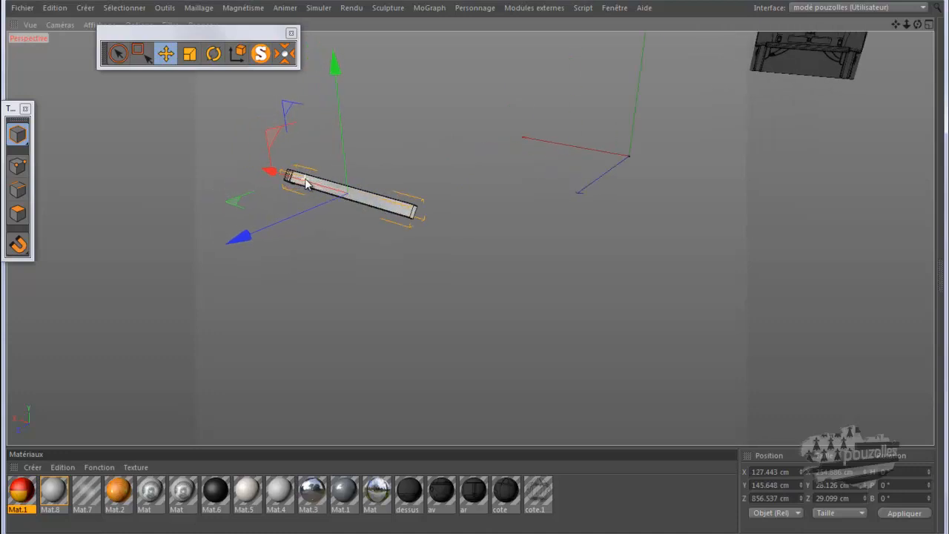
scroll(306, 185, "up", 6)
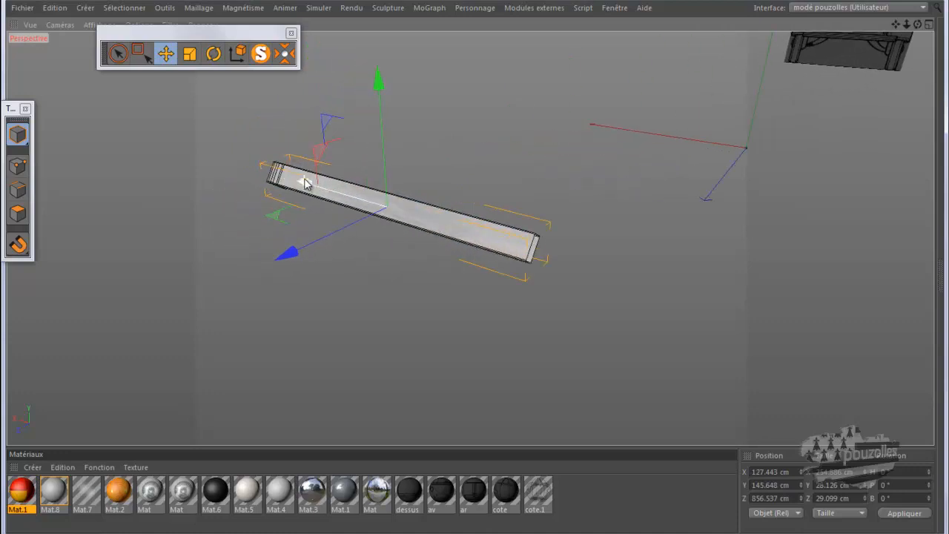
scroll(311, 189, "up", 6)
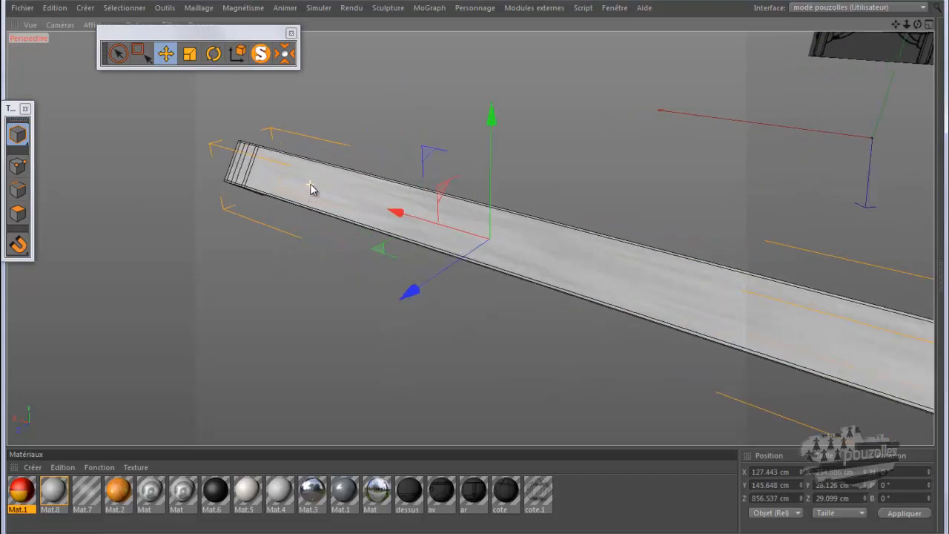
left_click(18, 189)
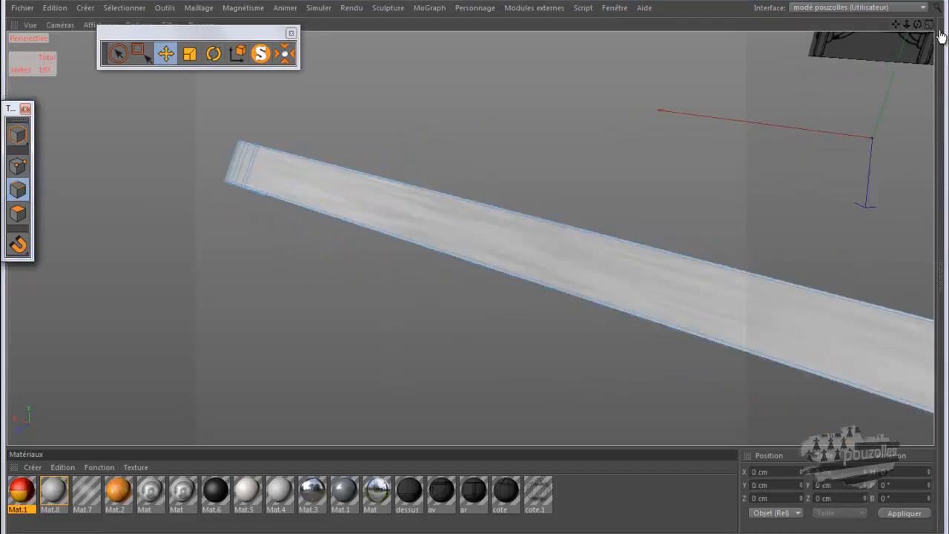
mouse_move(919, 25)
left_mouse_down()
mouse_move(469, 268)
mouse_move(489, 271)
mouse_move(480, 272)
mouse_move(873, 75)
left_mouse_up()
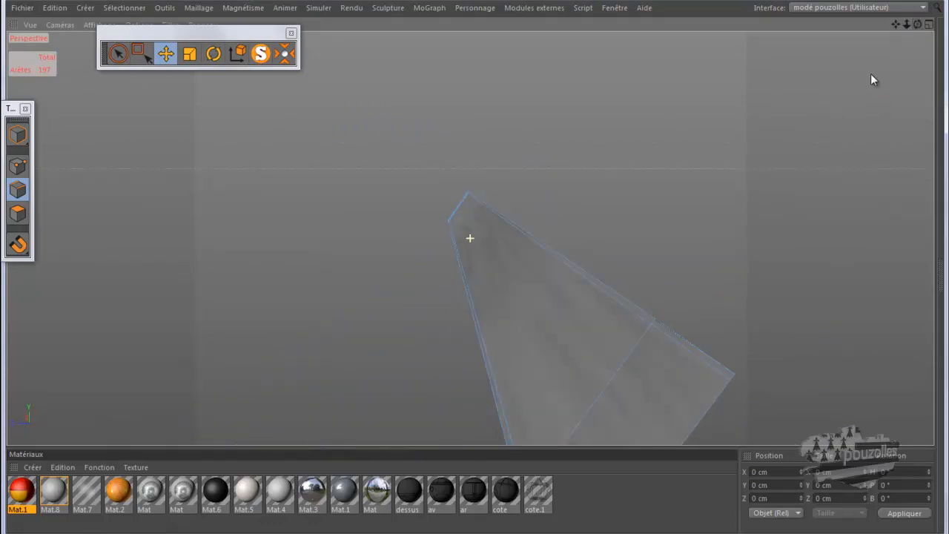
left_click(650, 313)
left_click_drag(918, 24, 474, 272)
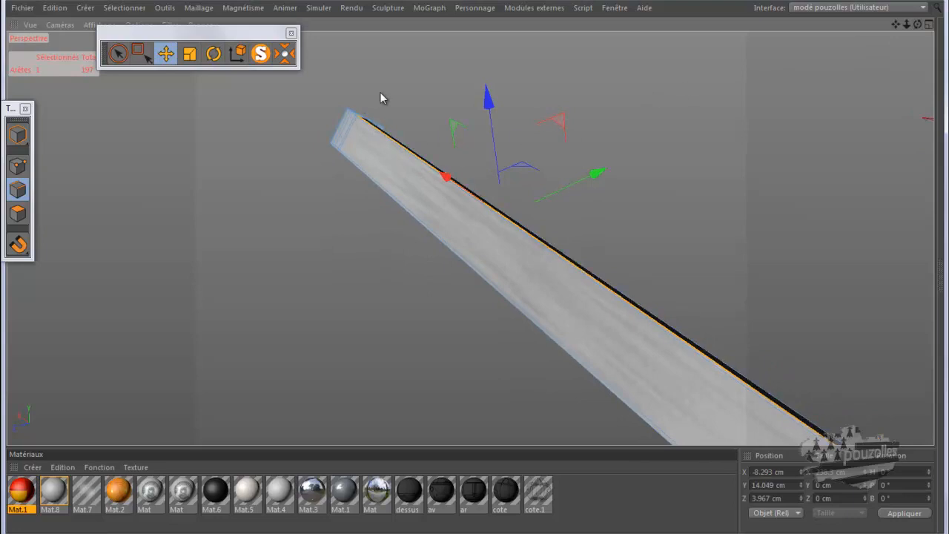
Step: Start loop selection on traverse ar with the option Arrêter aux délimitations enabled
key("u")
key("l")
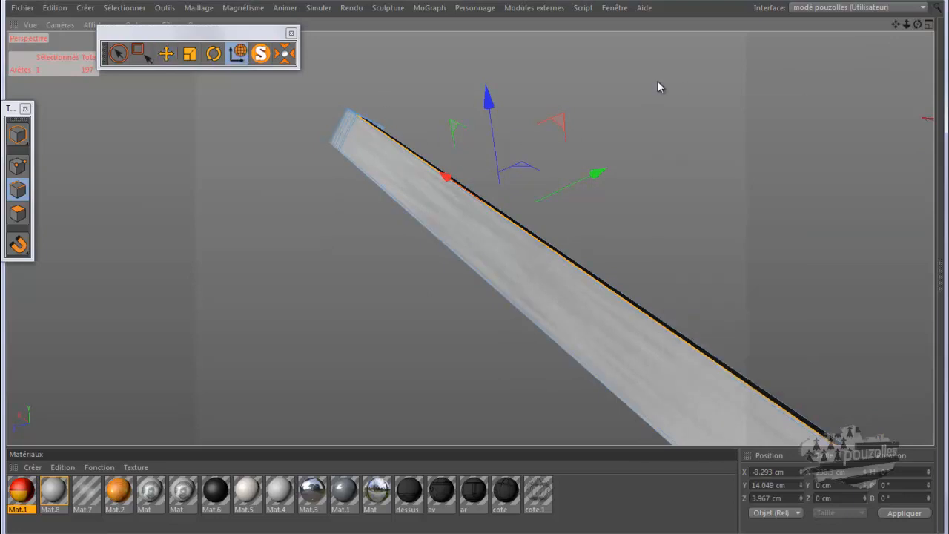
left_click(147, 533)
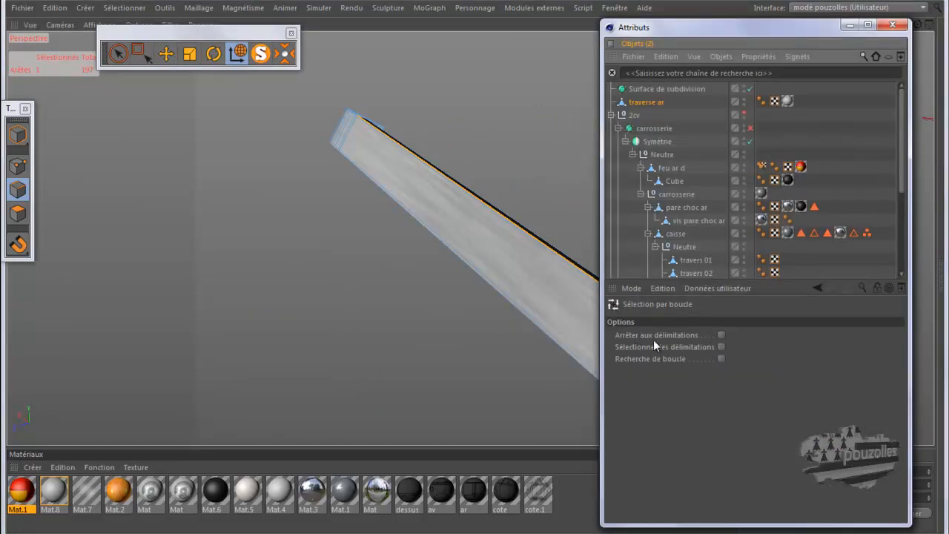
left_click(850, 24)
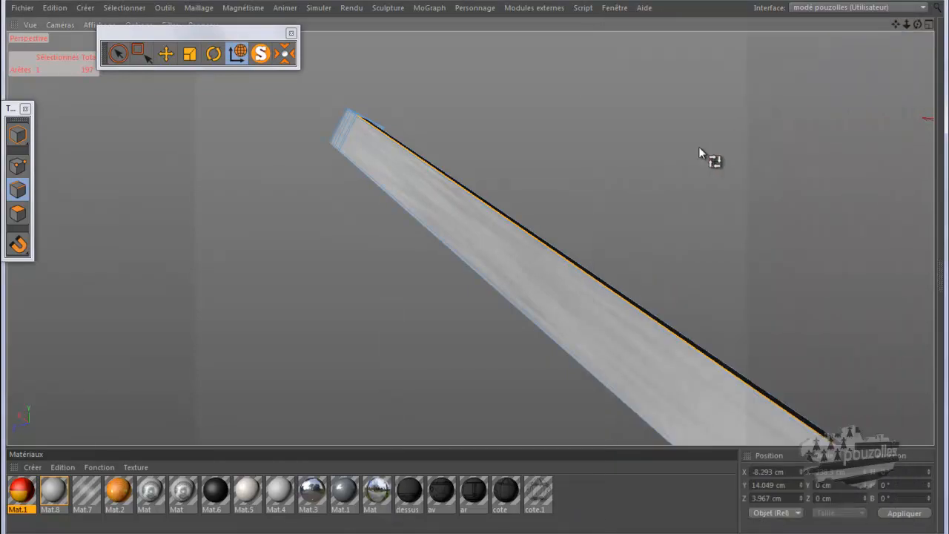
left_click(630, 307)
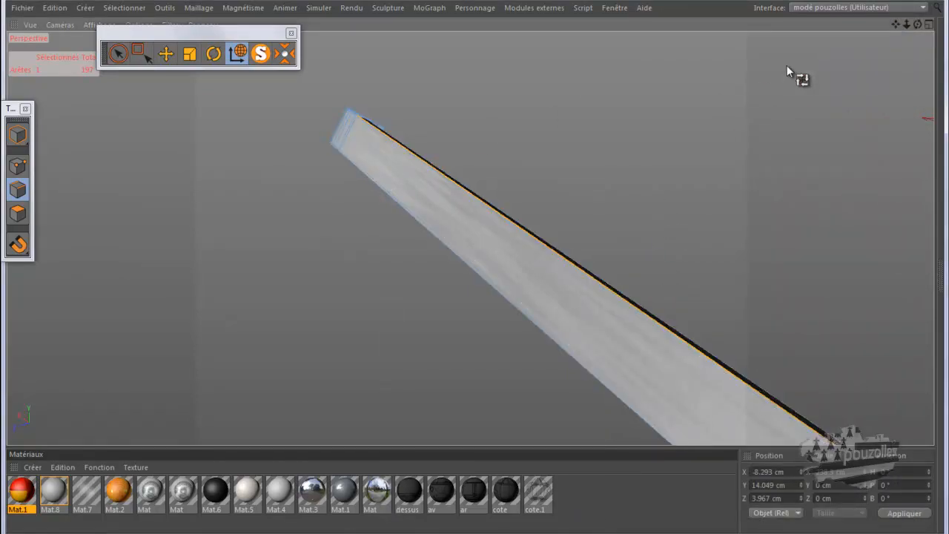
Step: Loop-select the edges outlining the whole upper face of traverse ar, including its bent end
mouse_move(918, 25)
left_mouse_down()
mouse_move(459, 270)
mouse_move(479, 272)
mouse_move(469, 265)
left_mouse_up()
left_click_drag(918, 26, 476, 267)
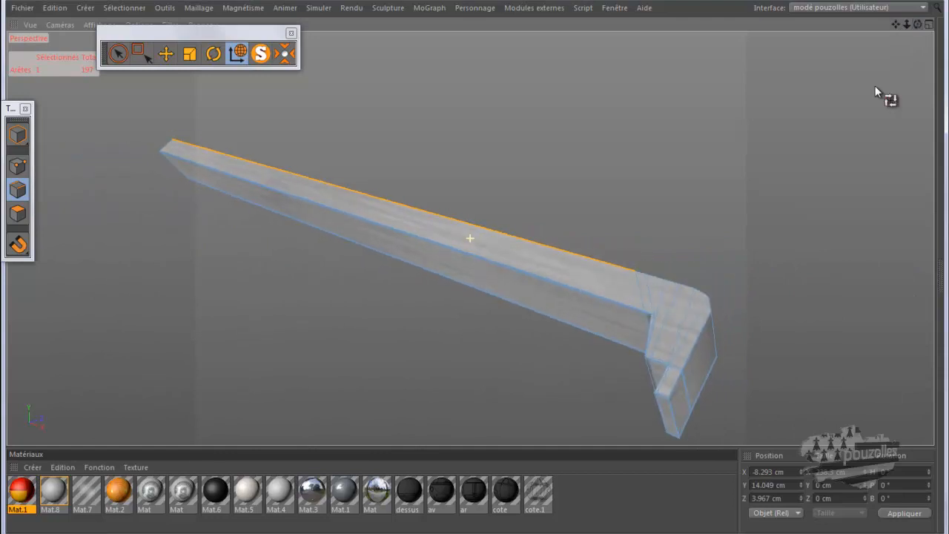
left_click(672, 383)
left_click(327, 531)
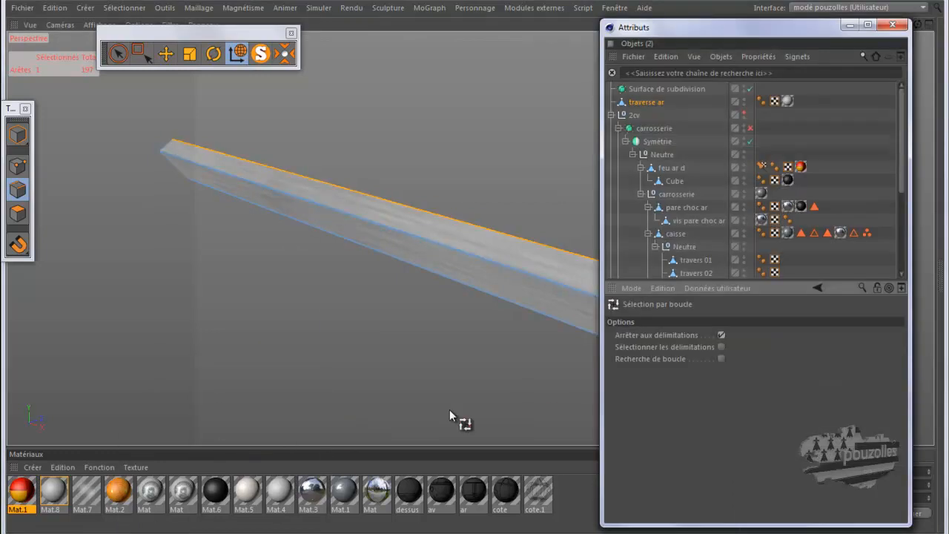
left_click(721, 336)
left_click(722, 345)
left_click_drag(767, 32, 338, 93)
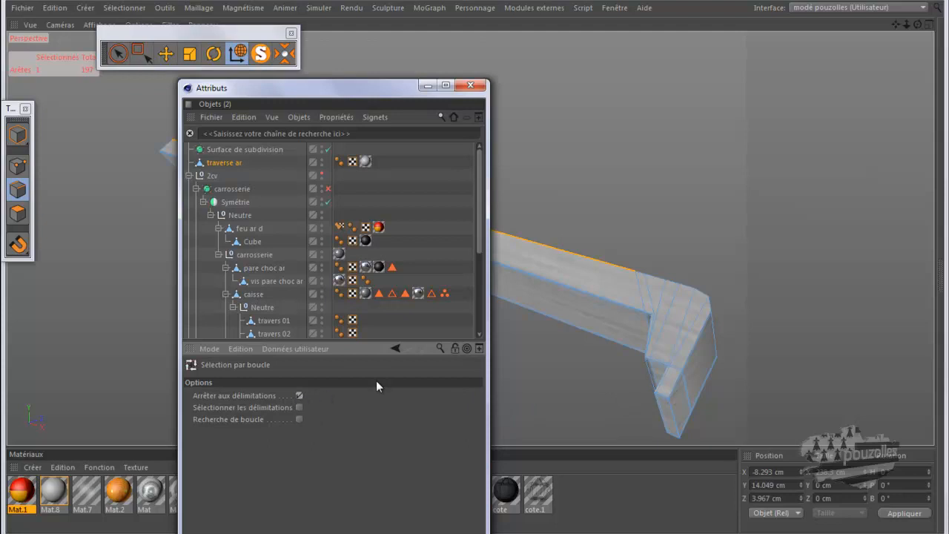
left_click(708, 323)
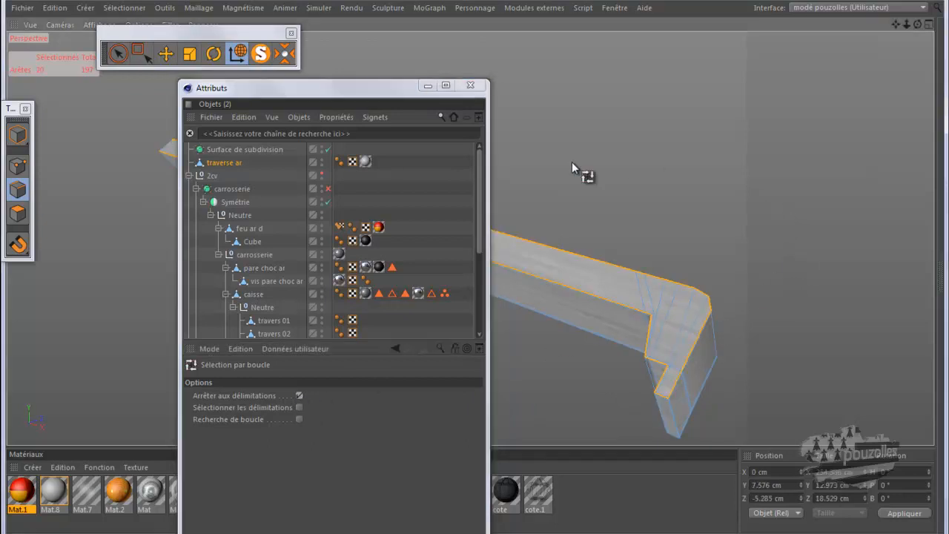
Step: Deselect the inner-side edges of the loop with the selection brush, keeping only those along the outer side of traverse ar
left_click(118, 53)
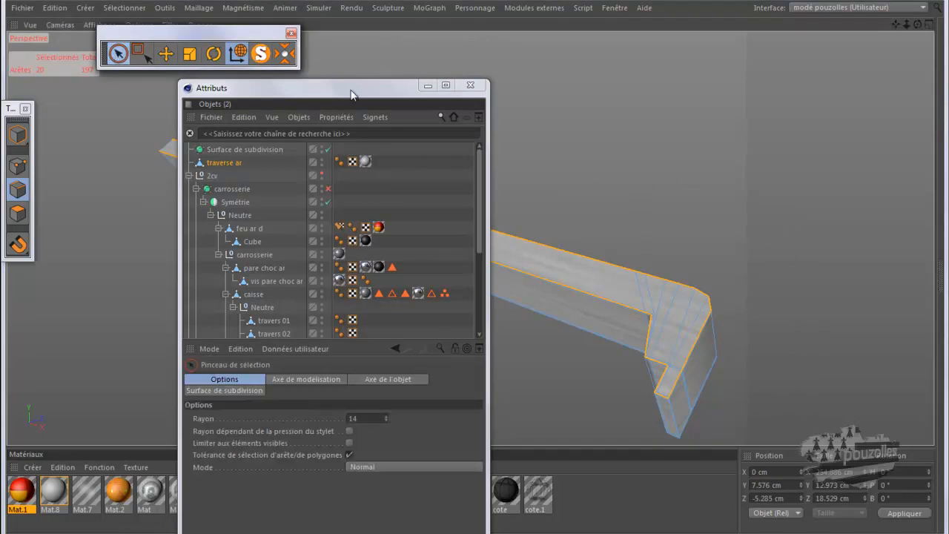
left_click(428, 86)
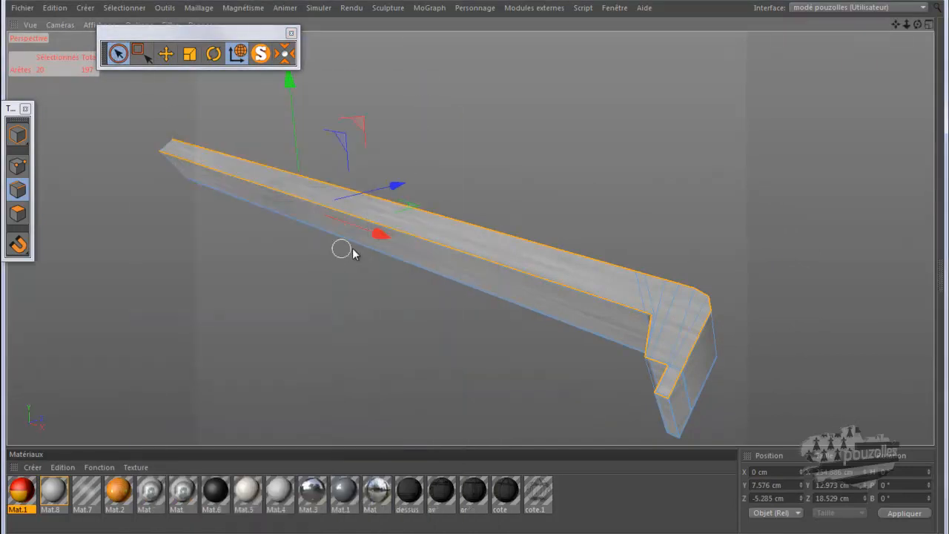
left_click(523, 306, "ctrl")
mouse_move(648, 353)
left_mouse_down("ctrl")
mouse_move(655, 391)
mouse_move(604, 397)
left_mouse_up("ctrl")
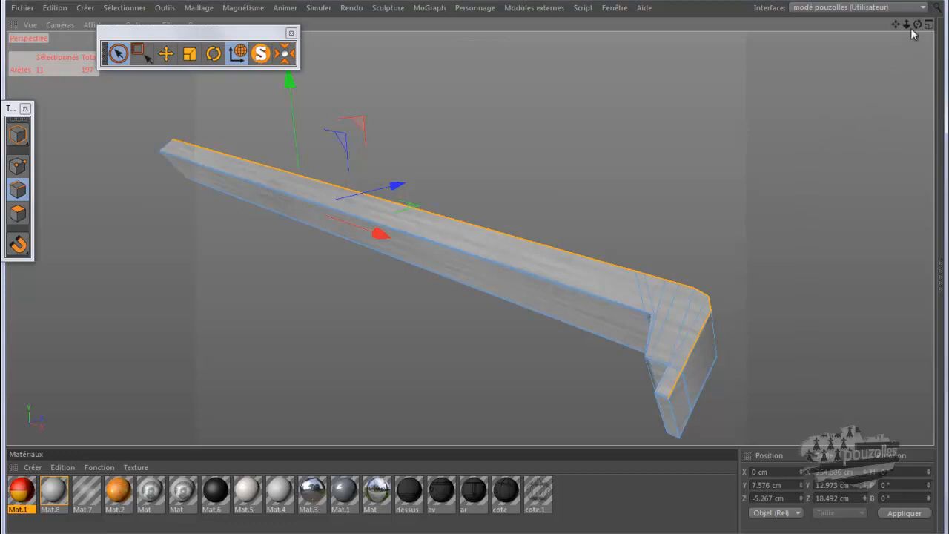
Step: Make the hidden 2cv body visible again around traverse ar
left_click_drag(918, 25, 474, 273)
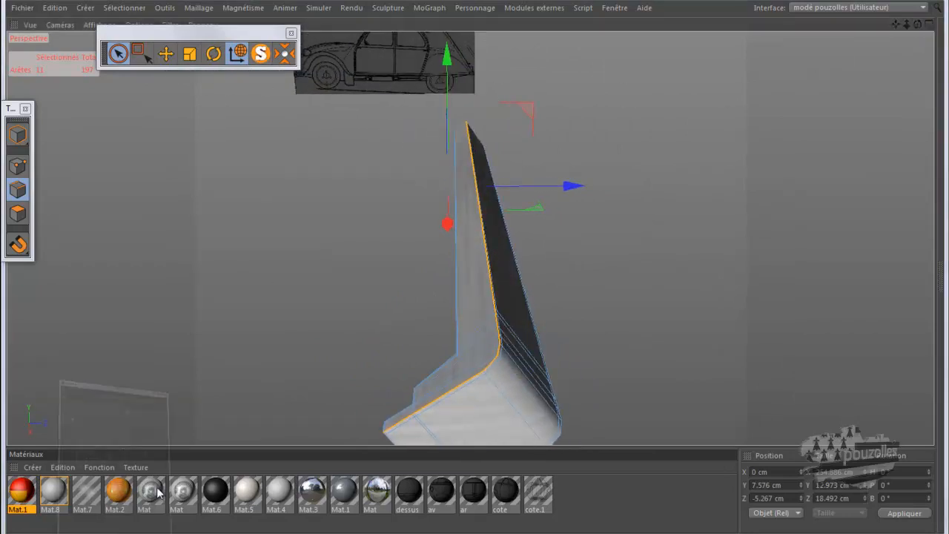
left_click(91, 529)
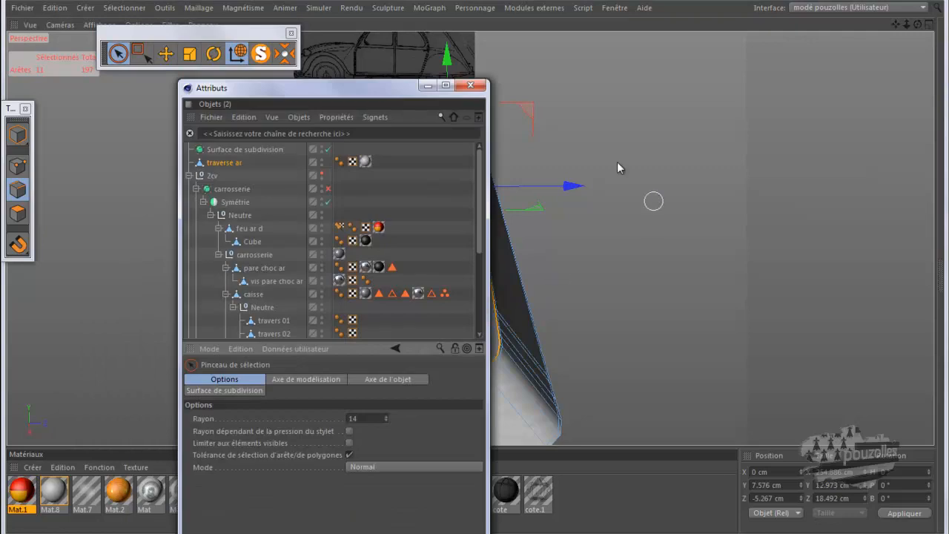
left_click(327, 189)
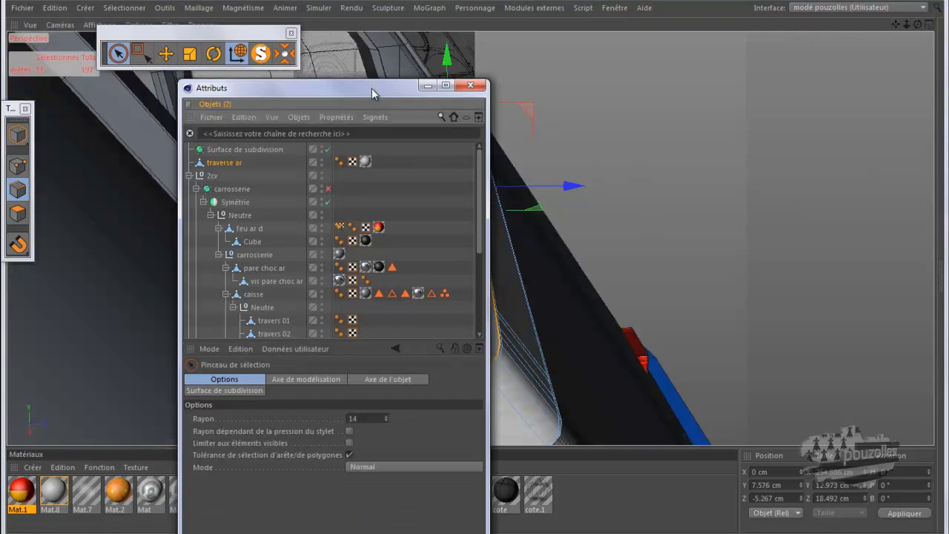
left_click(428, 84)
Step: Show the rear of the car in the right side view and hide the blueprint reference Cube.1
middle_click(348, 314)
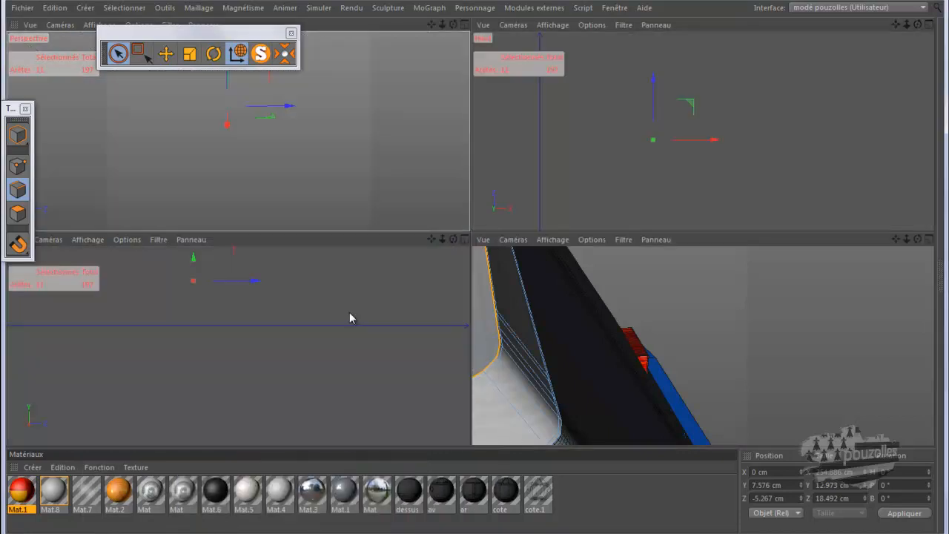
middle_click(349, 317)
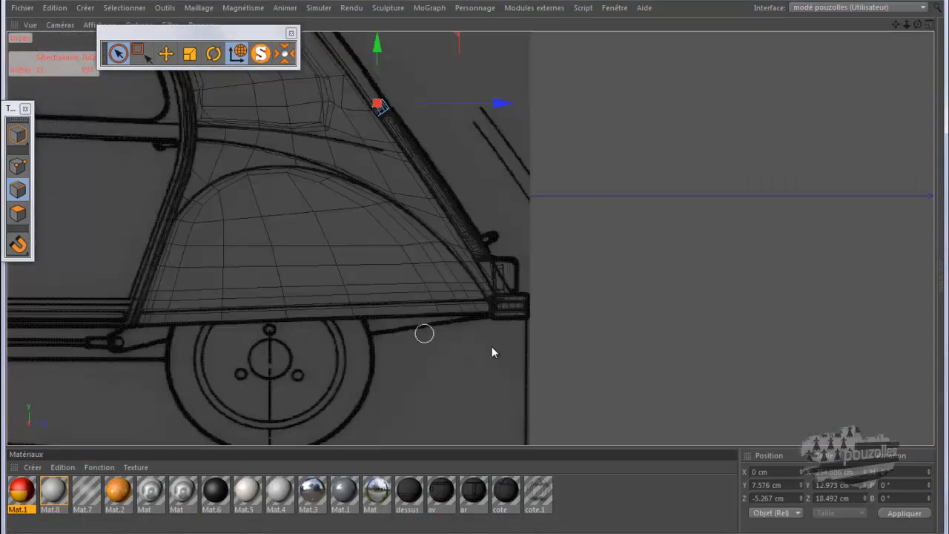
scroll(415, 156, "down", 2)
middle_click_drag(424, 158, 478, 184, "alt")
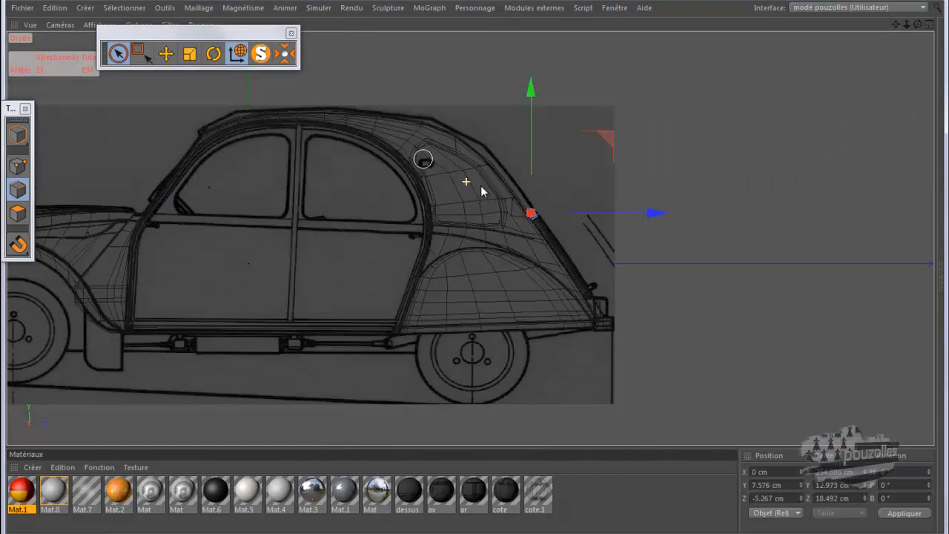
scroll(408, 148, "up", 4)
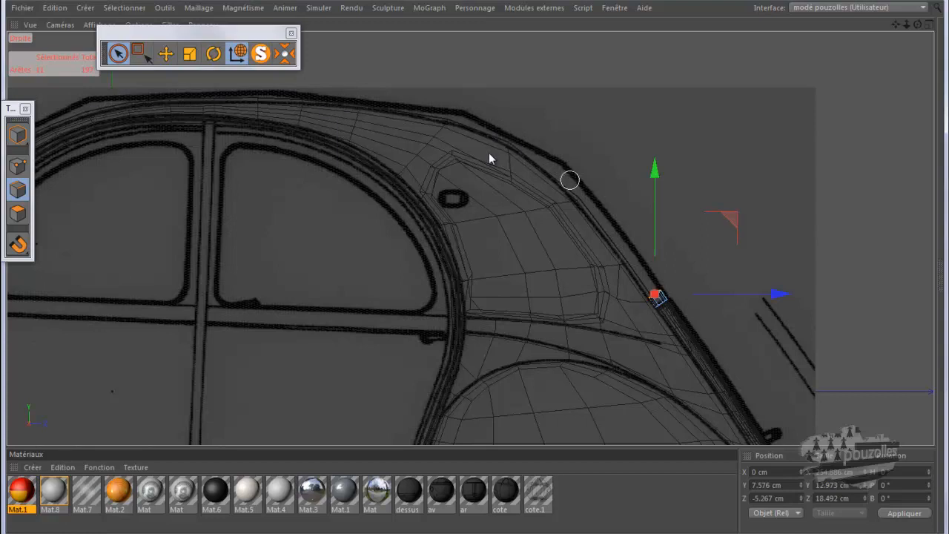
left_click(56, 532)
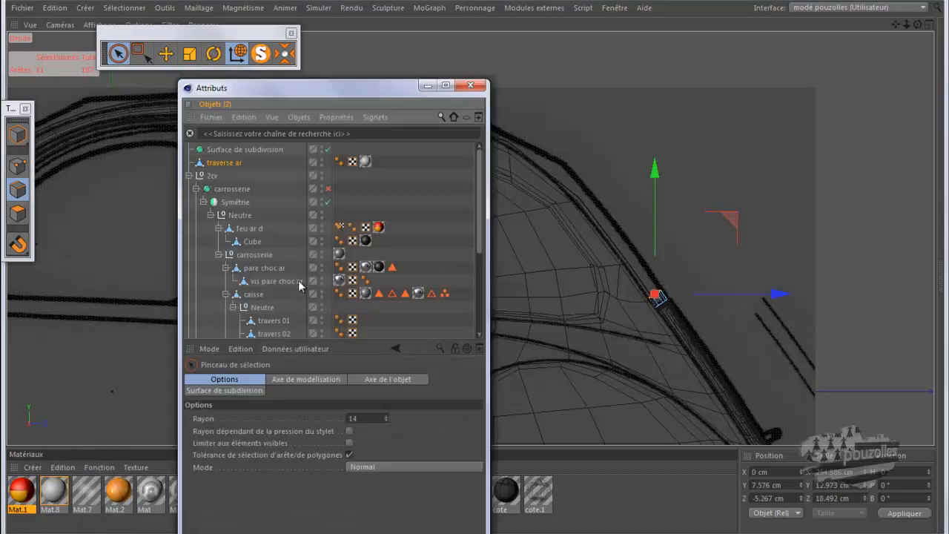
scroll(303, 282, "down", 5)
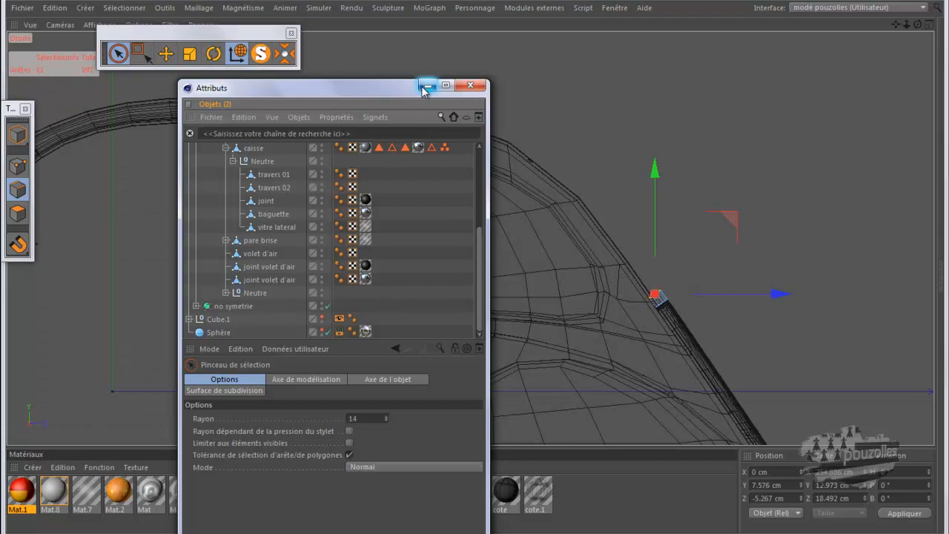
left_click(425, 88)
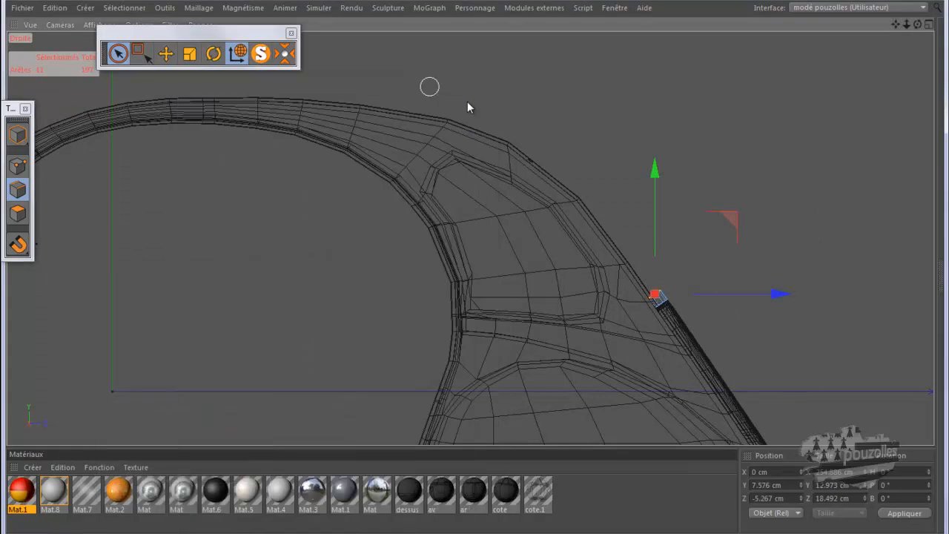
Step: Extrude the selected traverse ar edges upward along the body's rear slope and display the view in Ombrage de Gouraud (lignes)
scroll(602, 305, "up", 5)
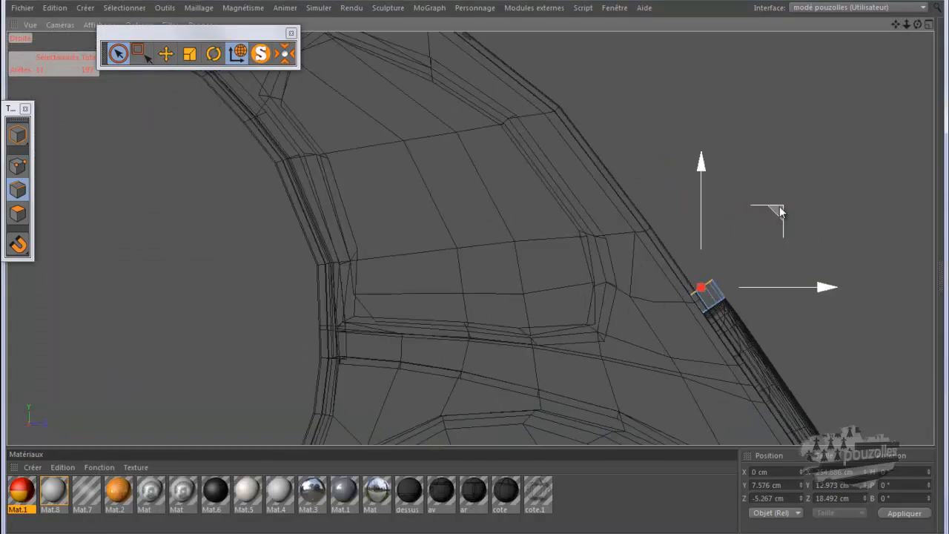
left_click_drag(779, 210, 734, 143)
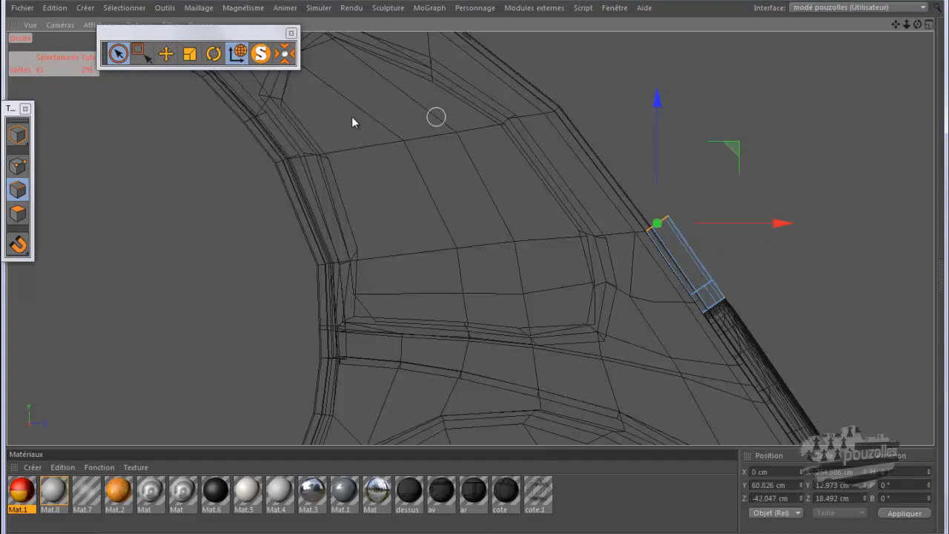
left_click(89, 26)
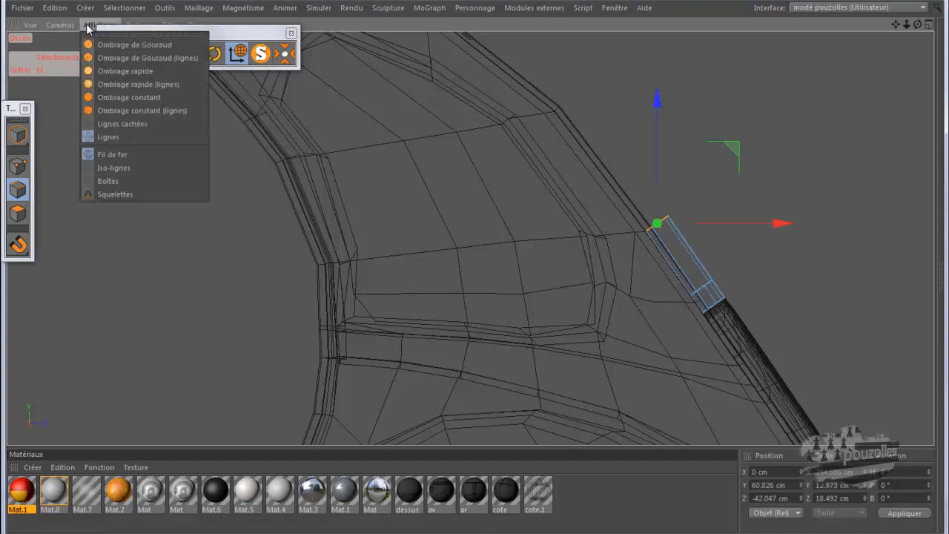
left_click(103, 58)
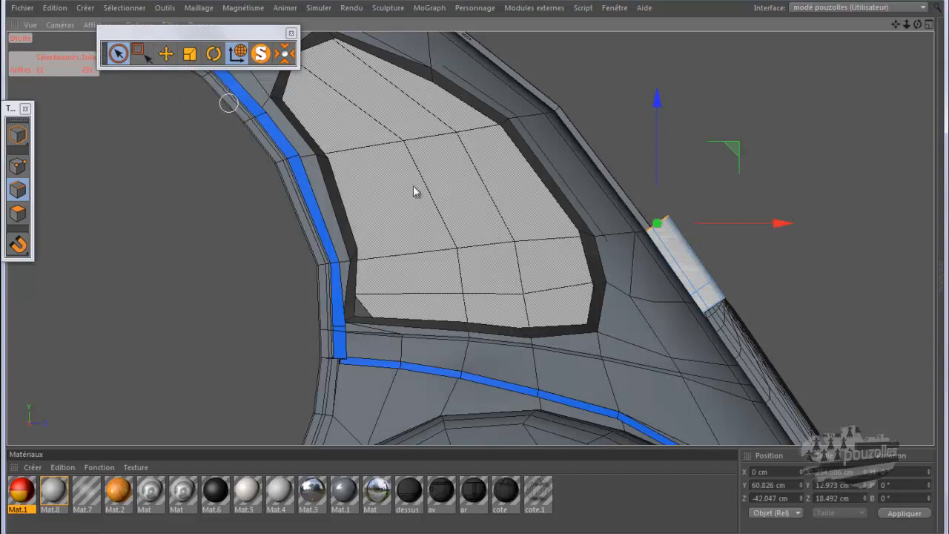
Step: Move the extruded edges slightly back down against the body's rear slope and rotate them to align with it
scroll(769, 267, "up", 5)
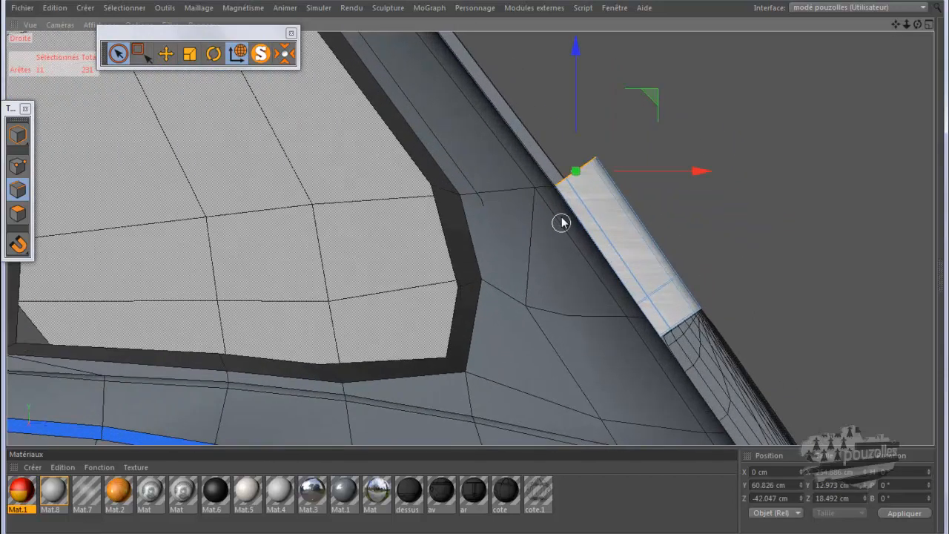
scroll(562, 223, "up", 3)
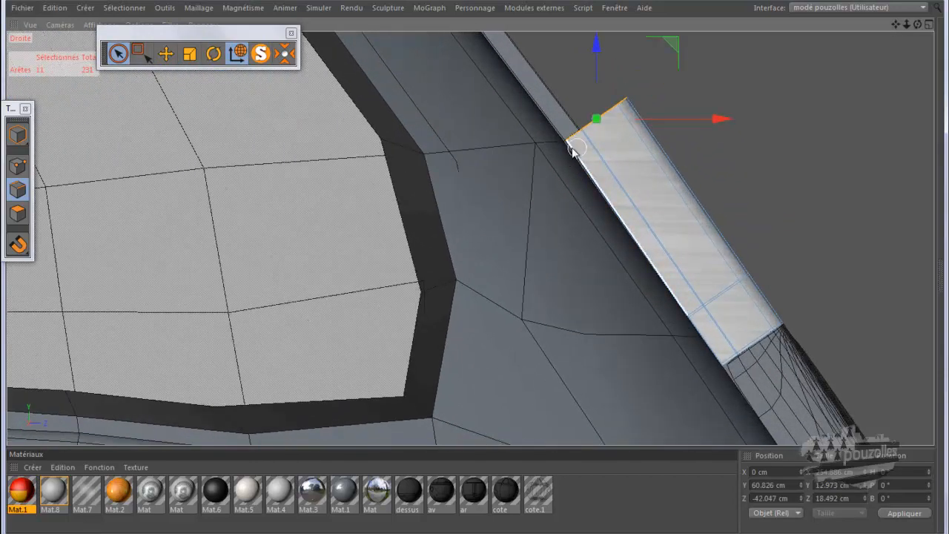
scroll(569, 149, "up", 3)
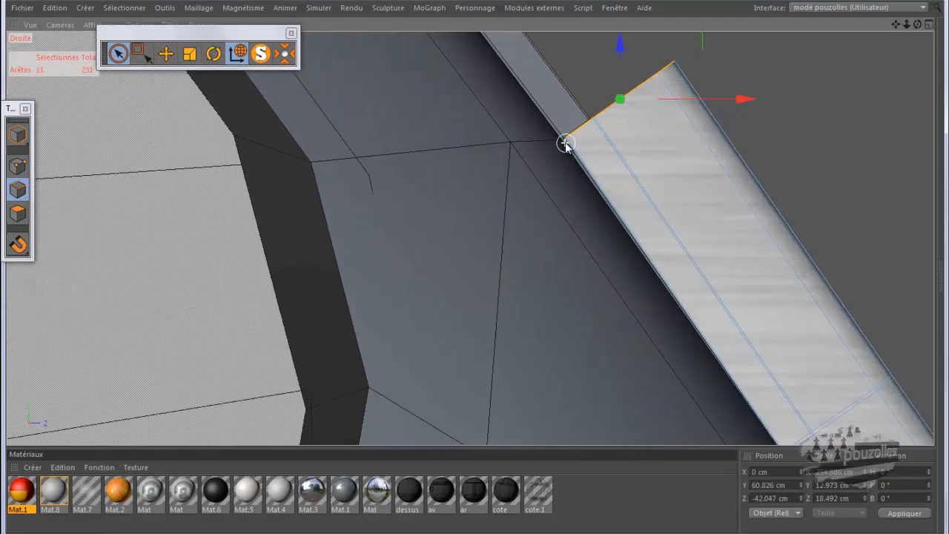
scroll(512, 210, "down", 1)
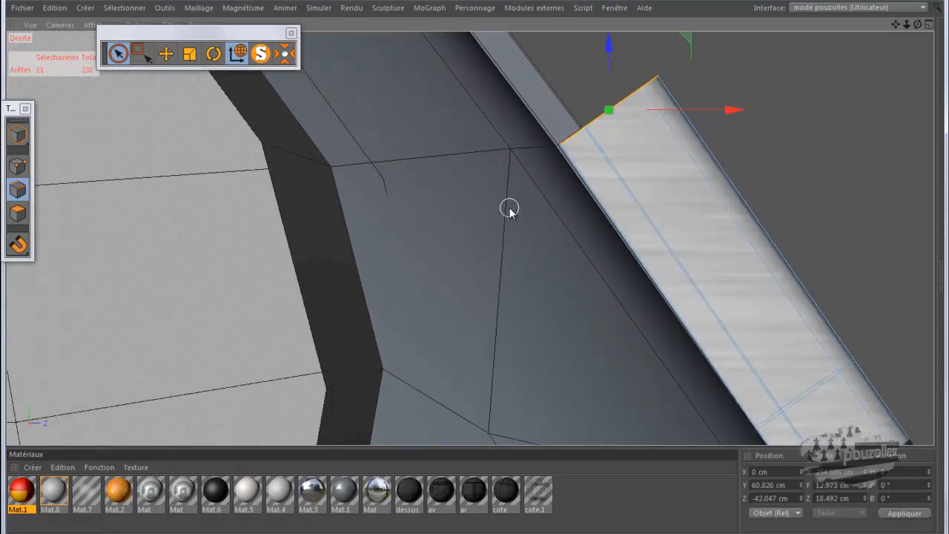
left_click_drag(689, 38, 664, 45)
left_click(213, 53)
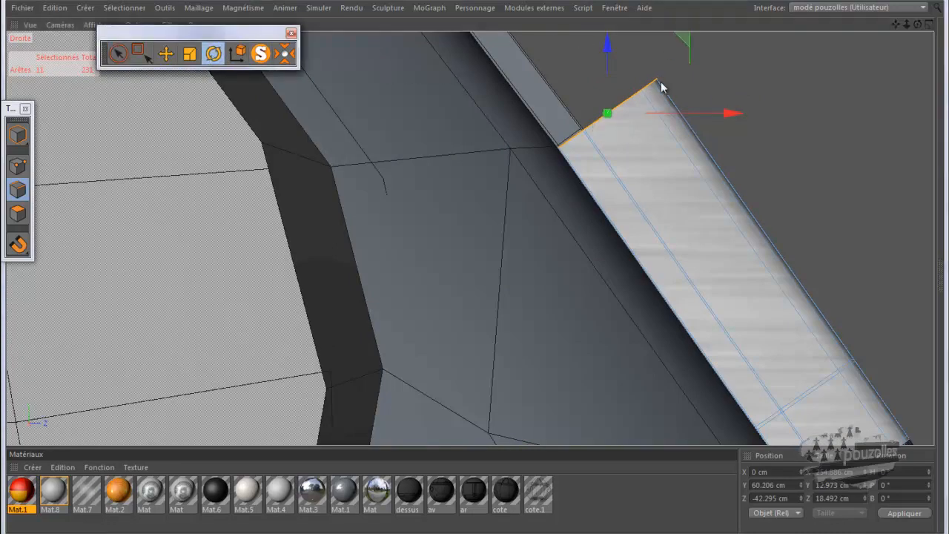
left_click_drag(663, 163, 664, 163)
scroll(619, 237, "down", 6)
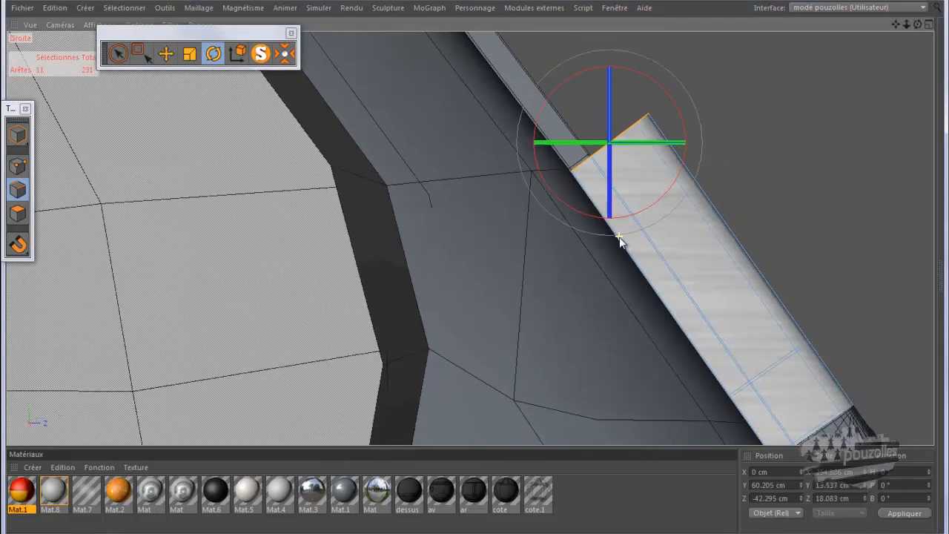
scroll(627, 259, "down", 6)
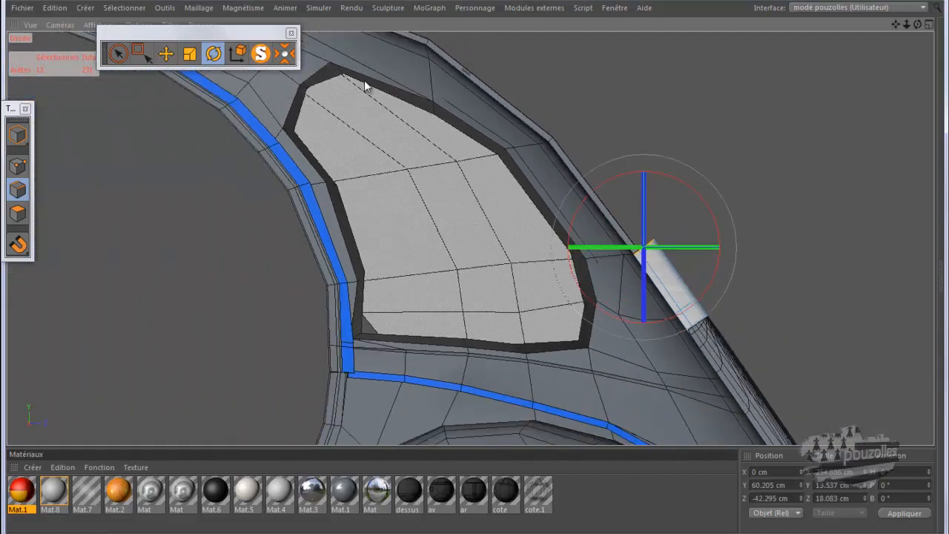
Step: Switch to polygon editing and select only the newly extruded strip of polygons on traverse ar
left_click(119, 56)
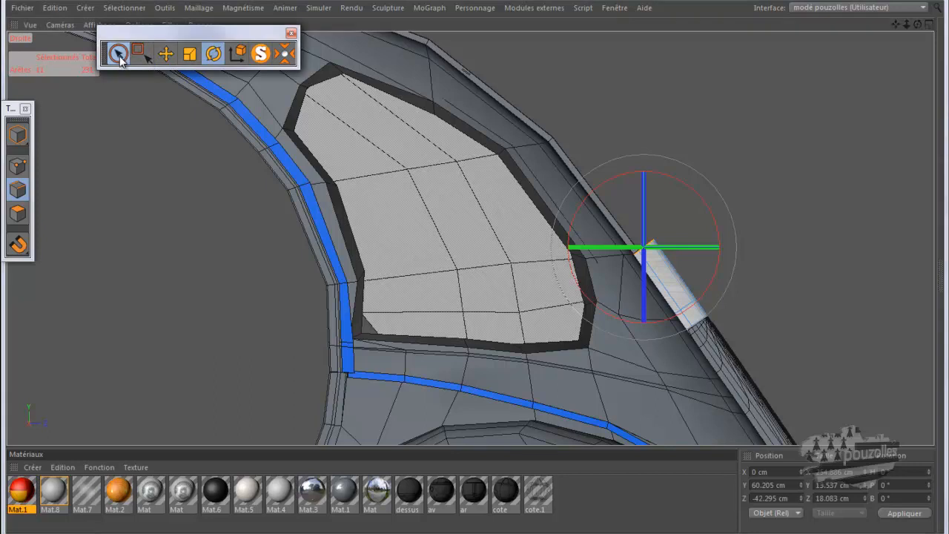
left_click(20, 216)
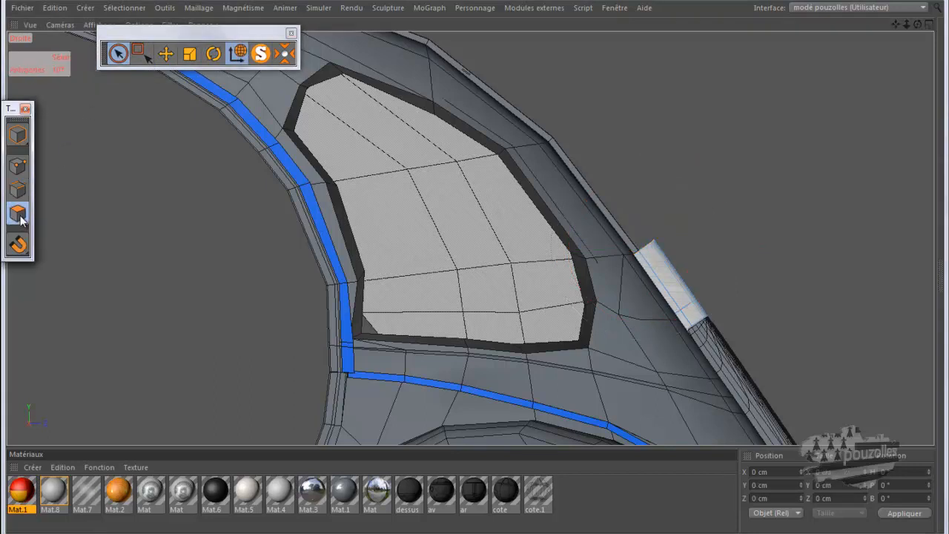
left_click(653, 315)
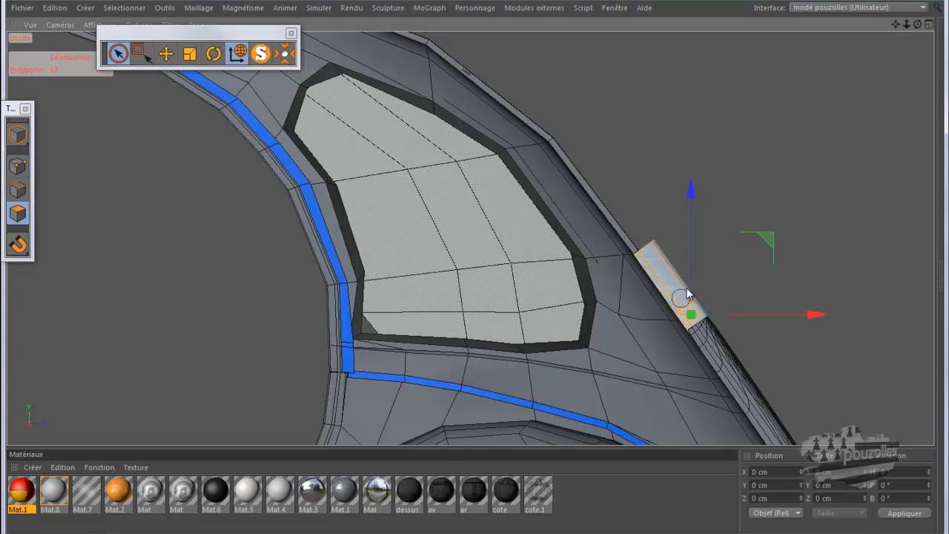
left_click_drag(695, 295, 727, 269)
key("ctrl+z")
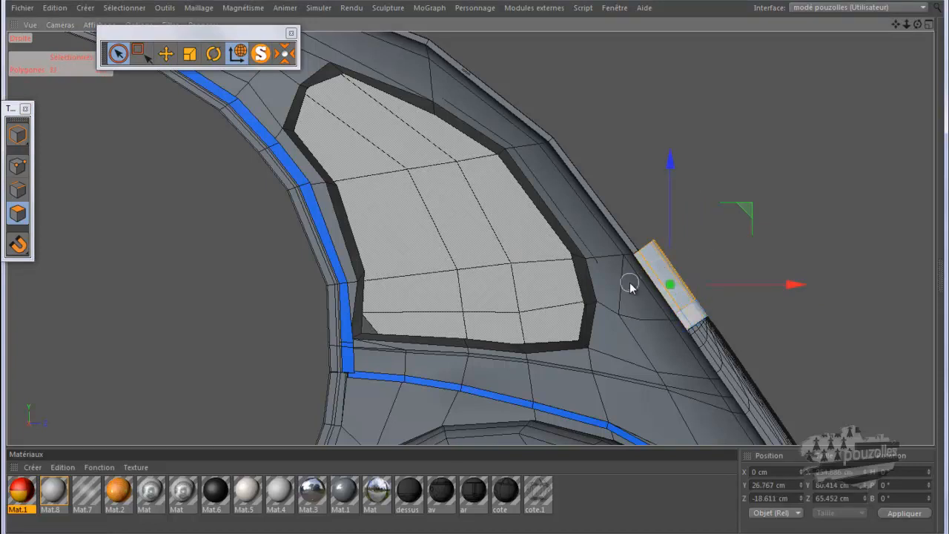
Step: In the perspective view, copy the selected strip to a separate object with Scission and delete those polygons from traverse ar
middle_click(194, 241)
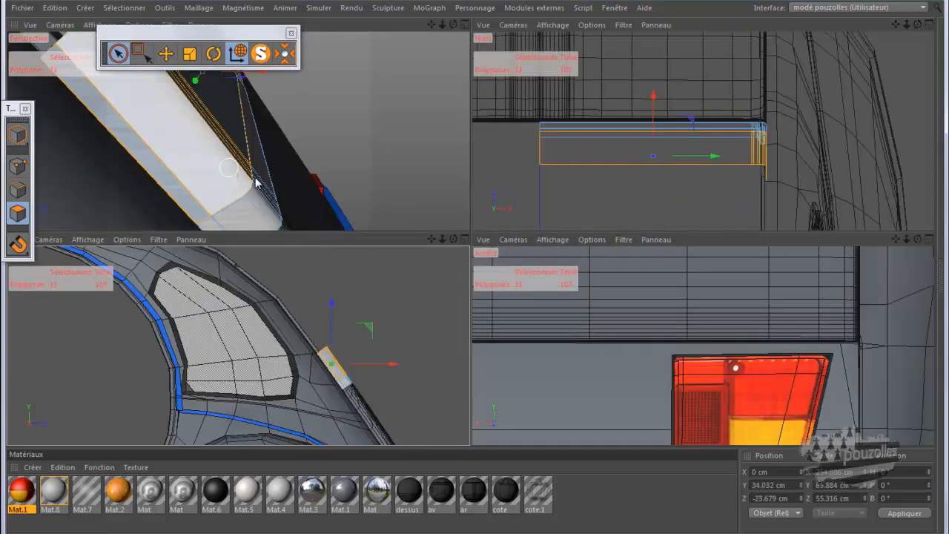
scroll(335, 201, "down", 5)
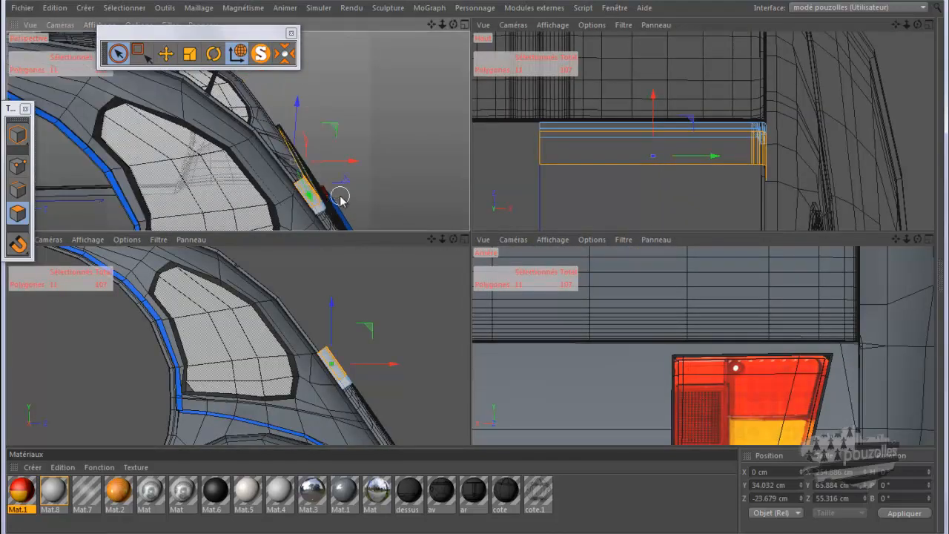
middle_click(340, 197)
left_click_drag(918, 24, 476, 267)
scroll(725, 91, "down", 2)
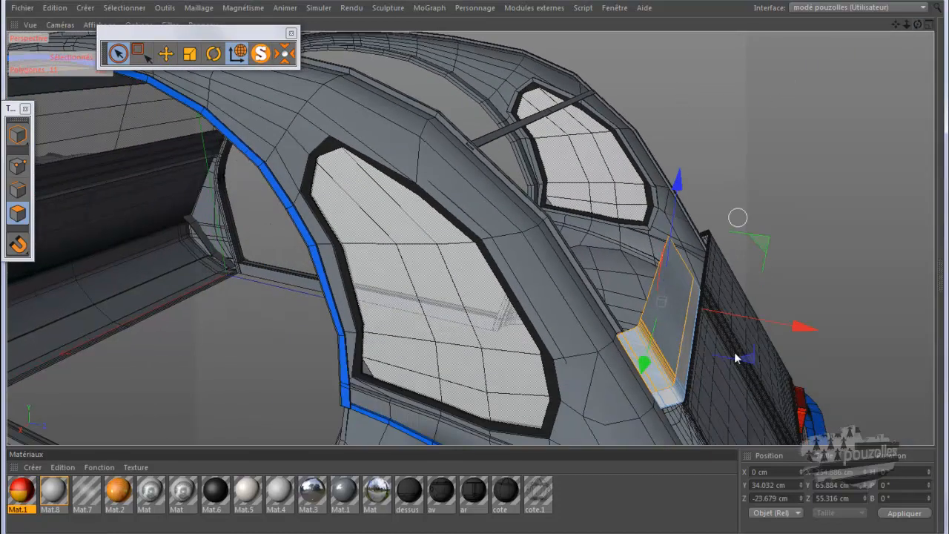
scroll(708, 403, "up", 2)
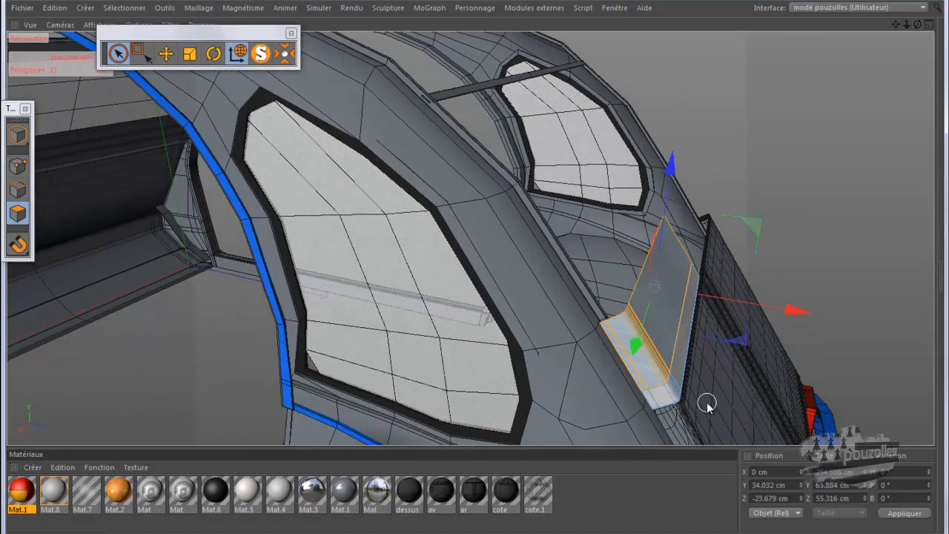
right_click(686, 66)
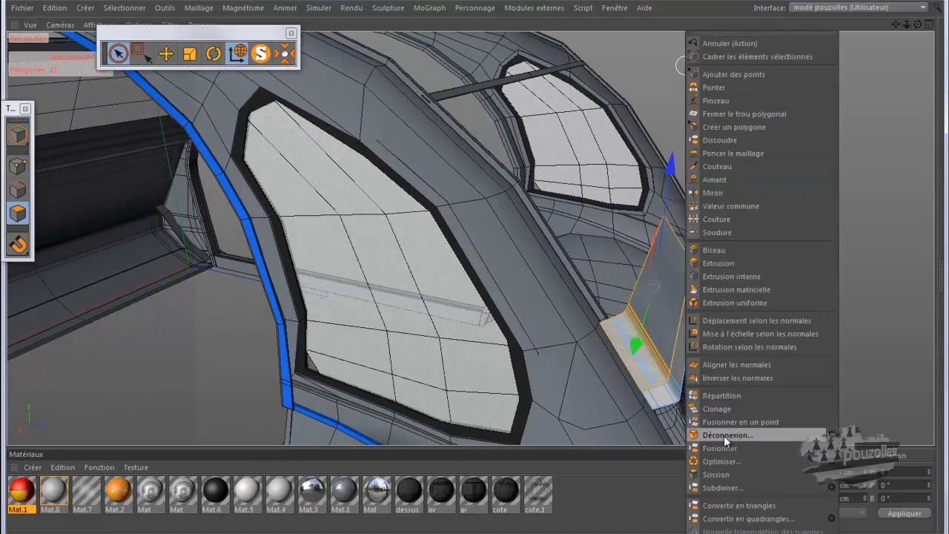
left_click(720, 474)
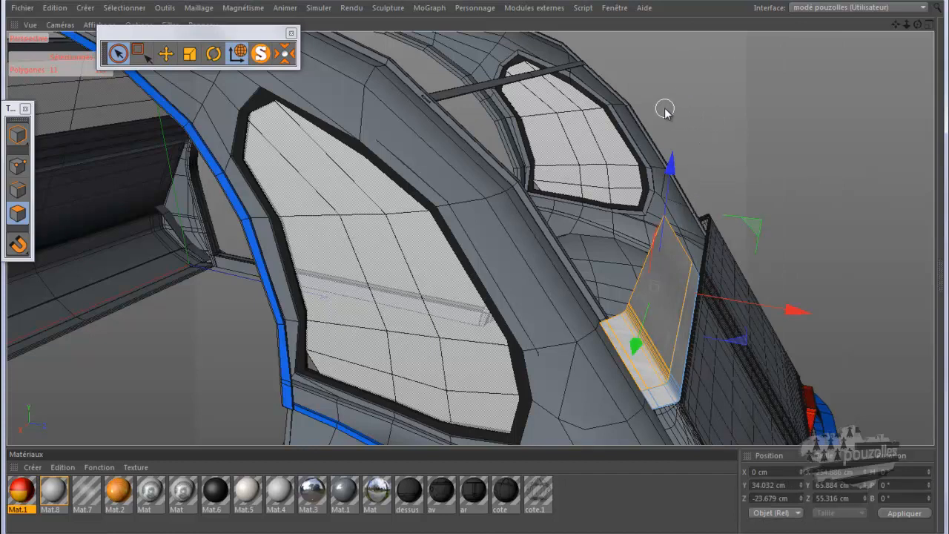
key("Delete")
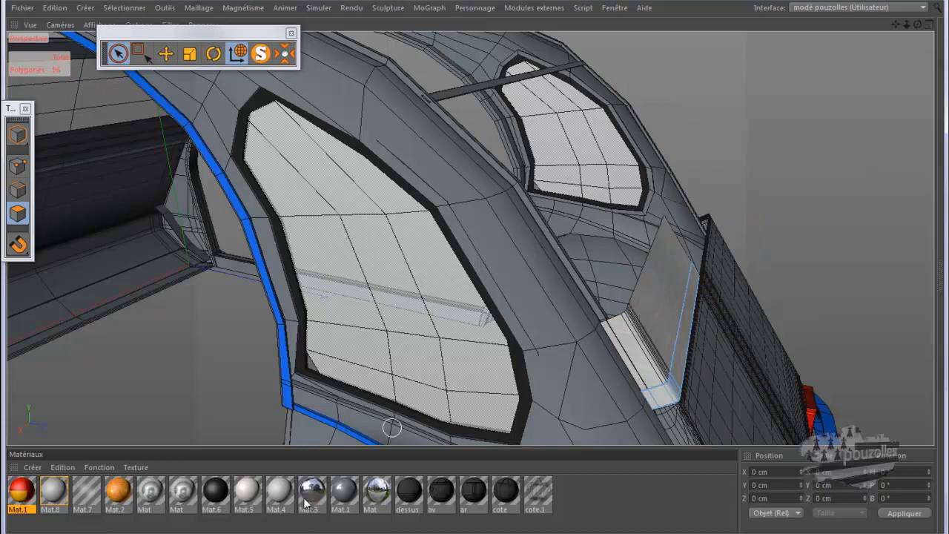
Step: Move the original traverse ar into the Neutre group under caisse, just above travers 01
left_click(96, 521)
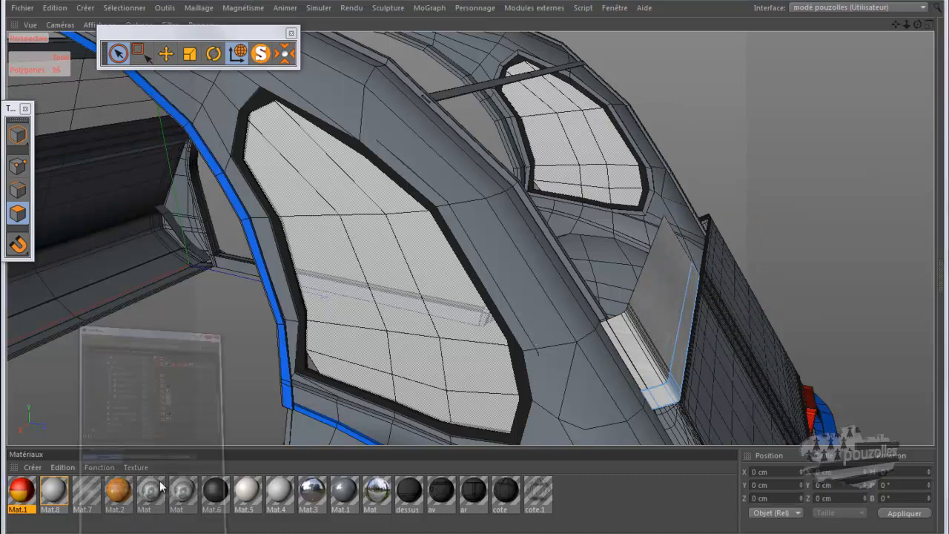
scroll(426, 212, "up", 5)
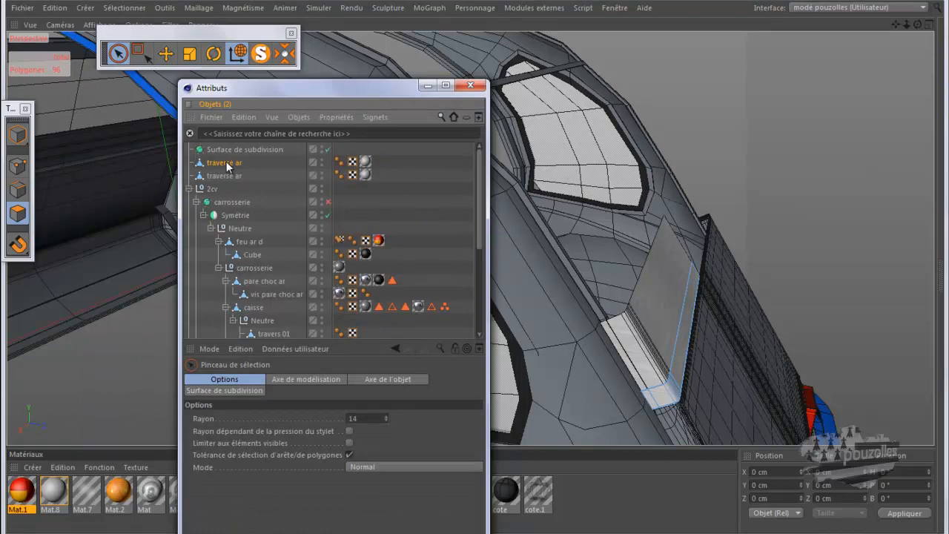
left_click_drag(251, 204, 262, 267)
left_click_drag(261, 307, 261, 322)
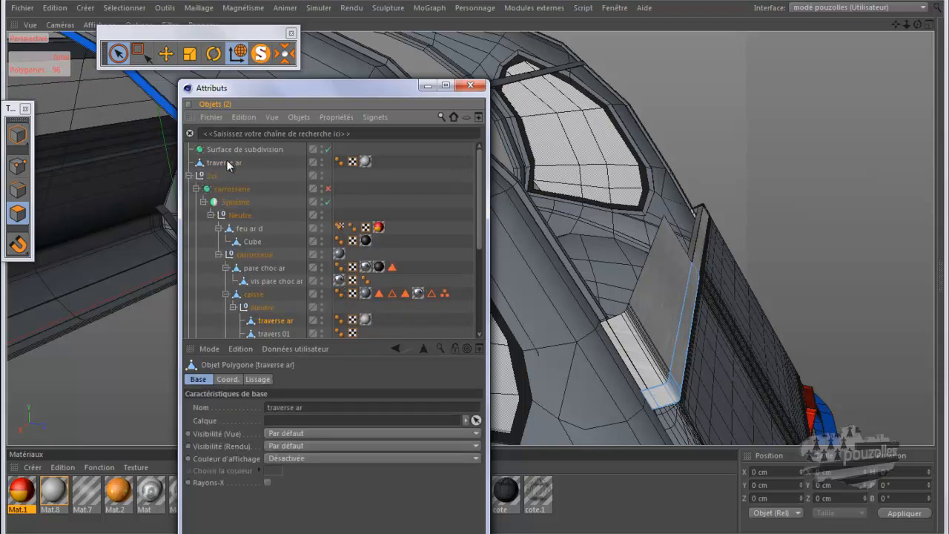
Step: Remove the Mat.8 texture tag from the detached traverse ar strip and switch to edge editing
left_click(365, 162)
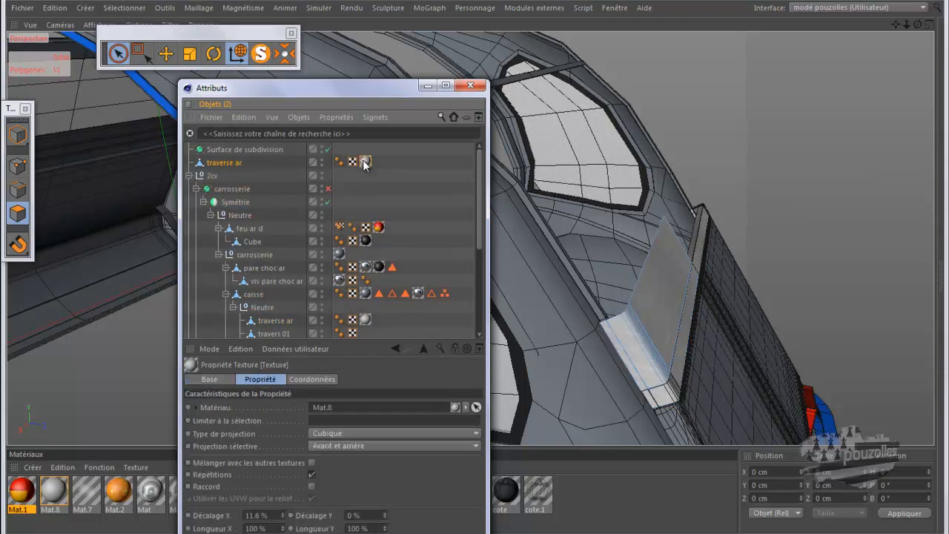
key("Delete")
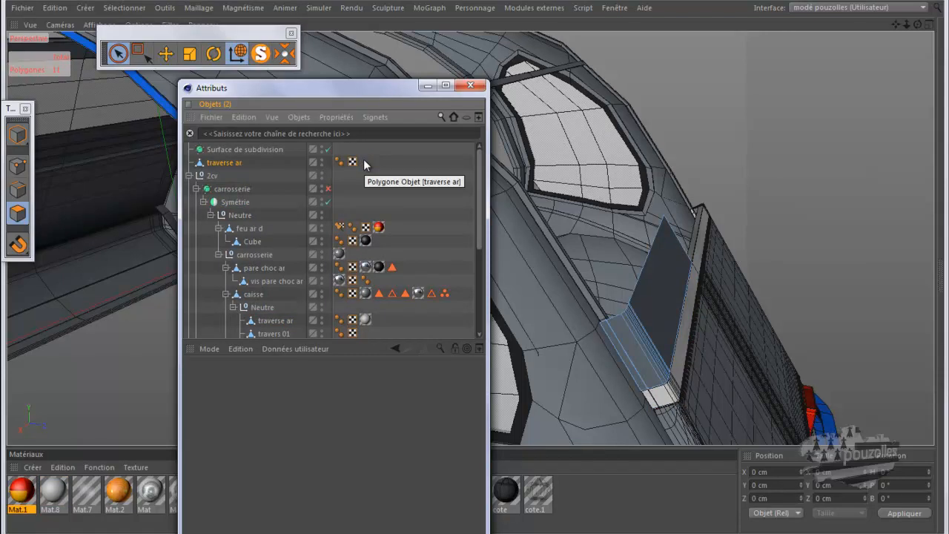
left_click(17, 190)
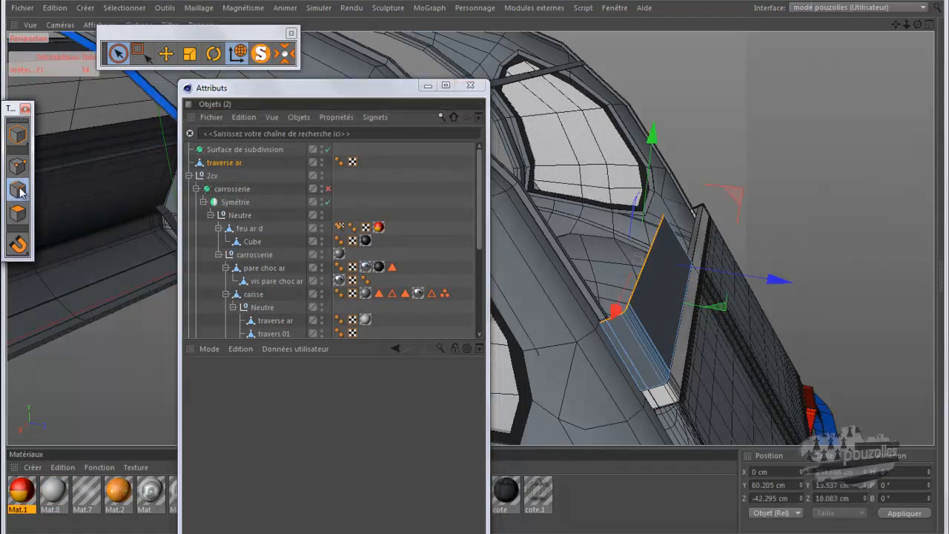
left_click(428, 85)
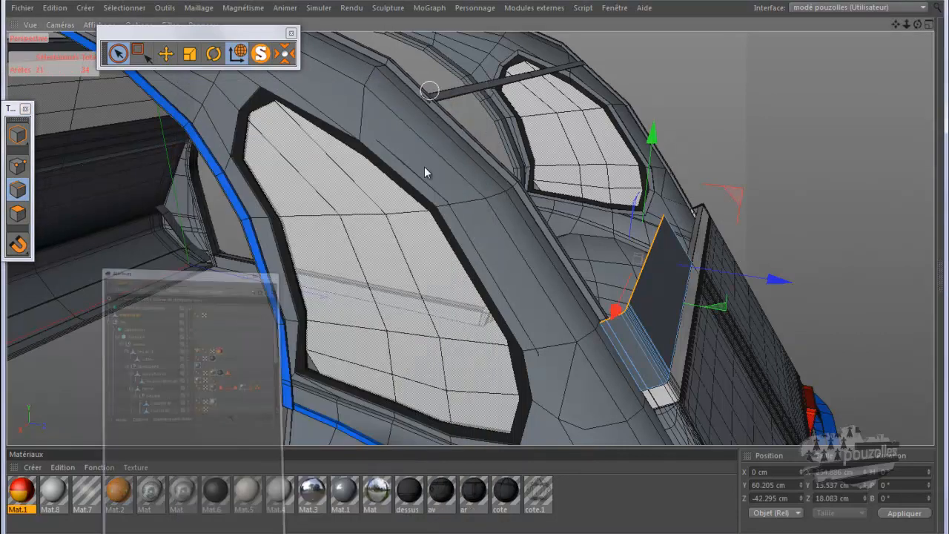
Step: In the right side view, extrude the strip's selected upper edges up the rear slope to the body's next bend
middle_click(422, 293)
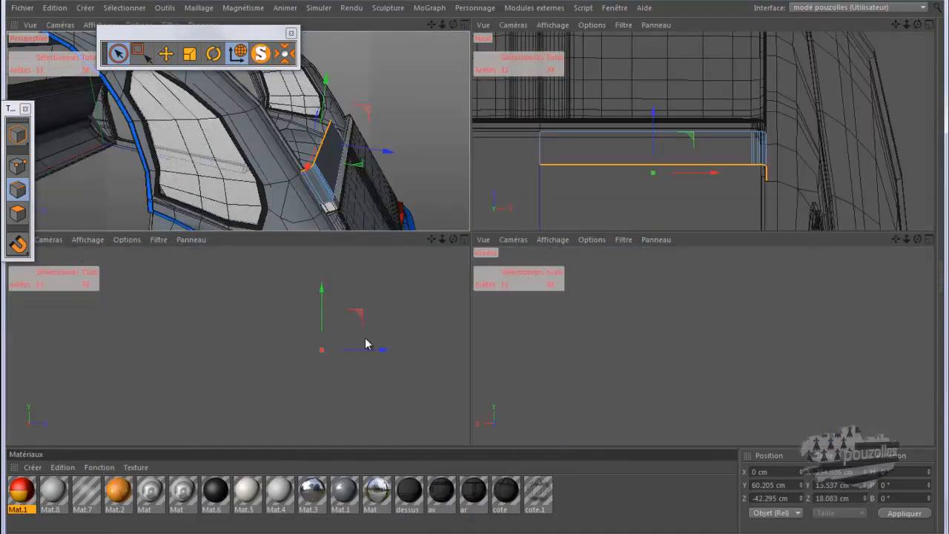
middle_click(365, 340)
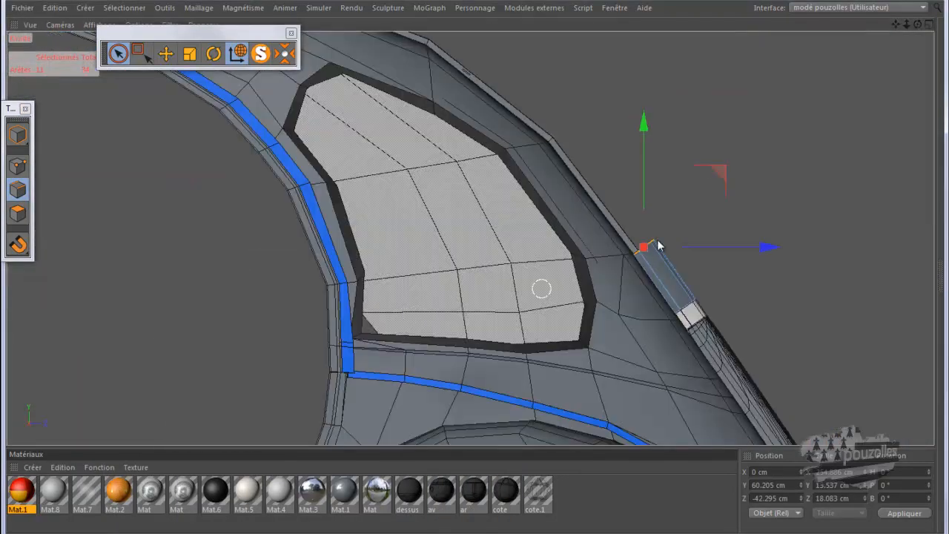
left_click_drag(722, 172, 634, 63)
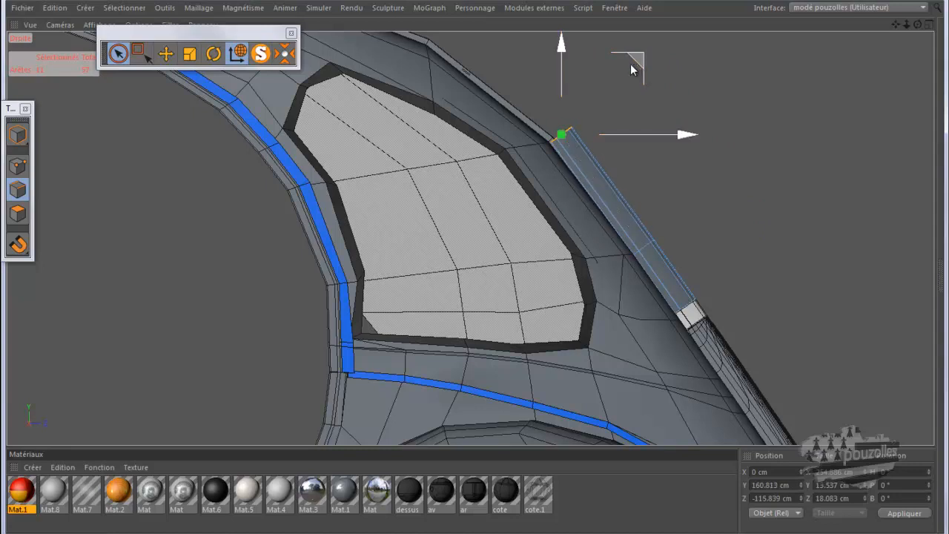
scroll(556, 124, "up", 3)
scroll(555, 124, "up", 3)
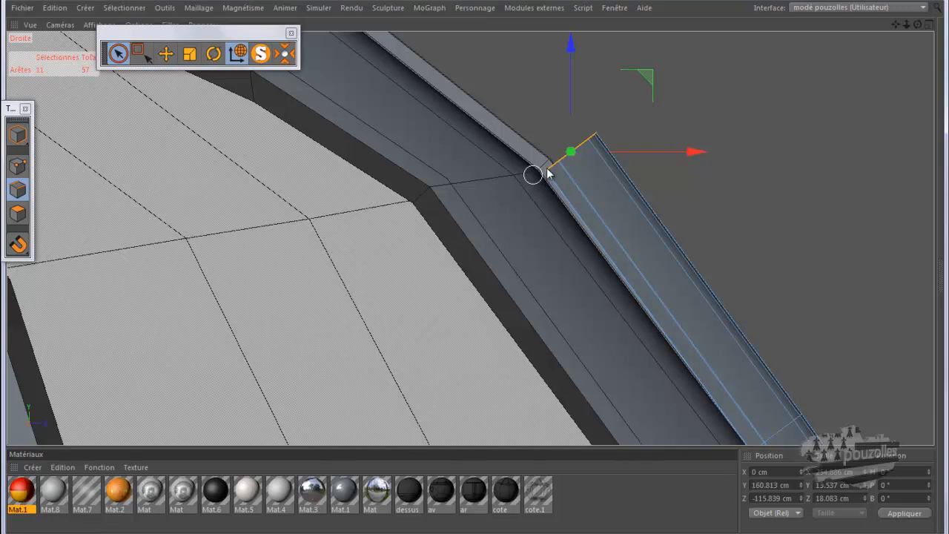
left_click_drag(648, 77, 637, 78)
Step: Rotate the extruded end edges to follow the body's first bend and nudge them onto its corner
left_click(237, 54)
left_click(214, 54)
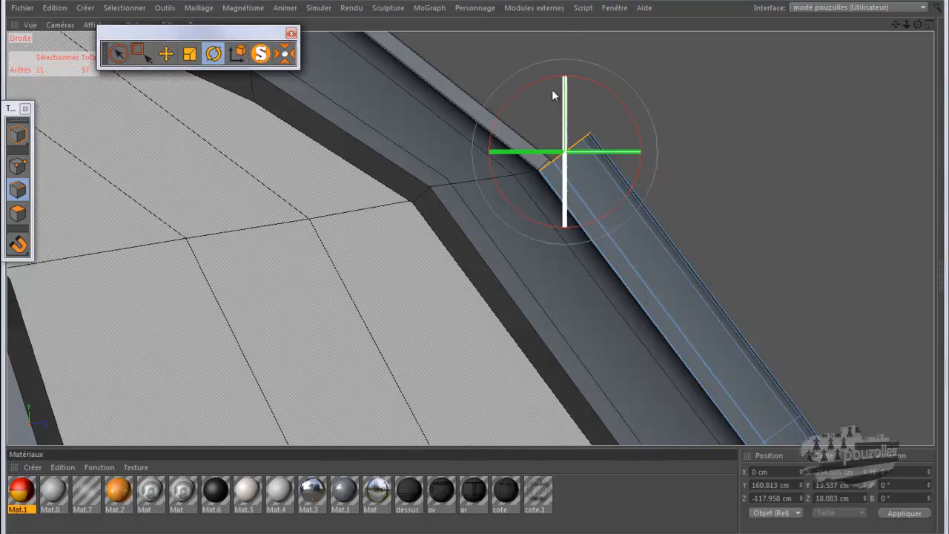
left_click_drag(526, 84, 522, 95)
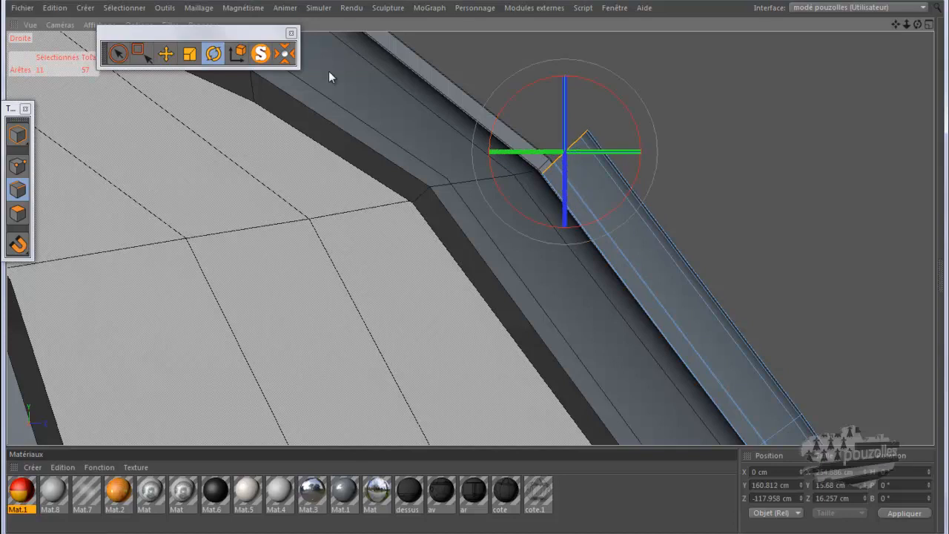
key("e")
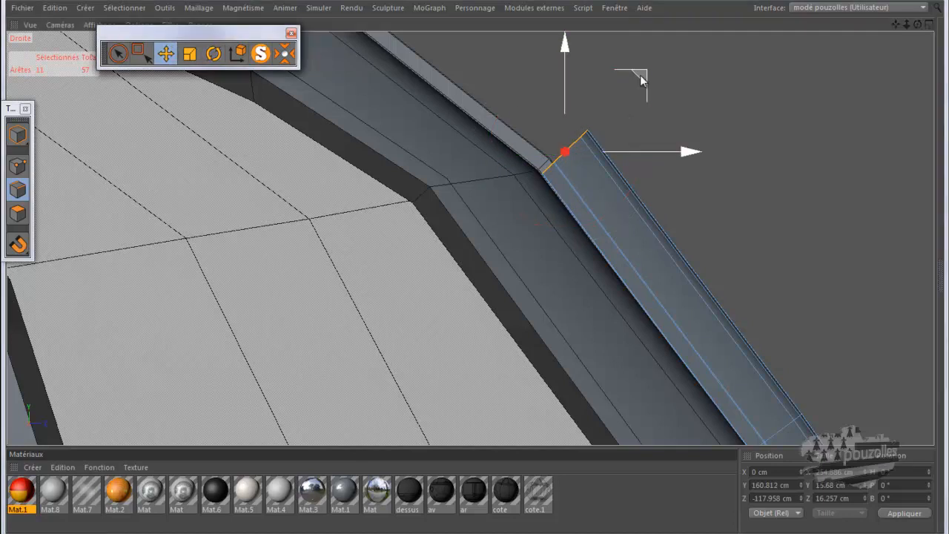
left_click_drag(640, 75, 635, 74)
Step: Extrude the strip's end edges further up along the body to the second bend, above the side window
left_click_drag(699, 131, 715, 213, "alt")
scroll(716, 222, "down", 5)
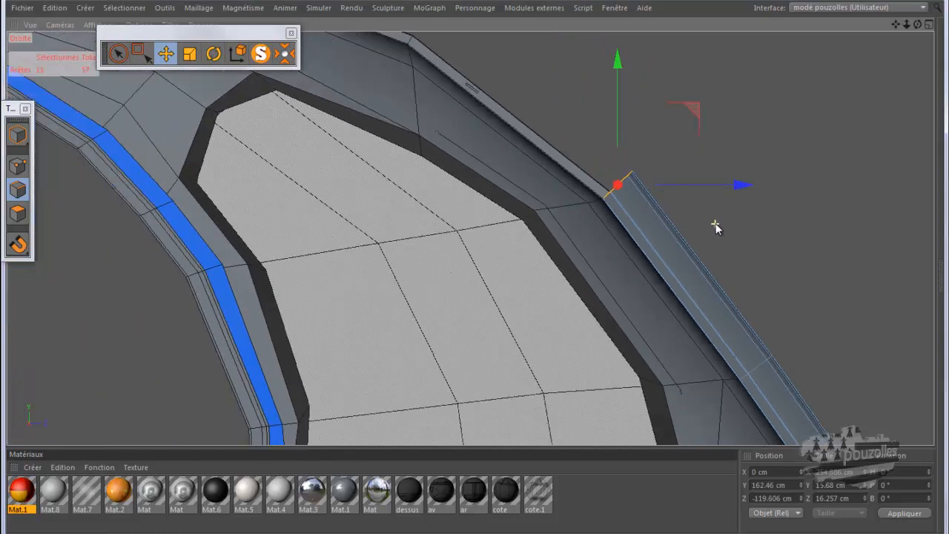
scroll(448, 58, "up", 1)
scroll(448, 59, "up", 3)
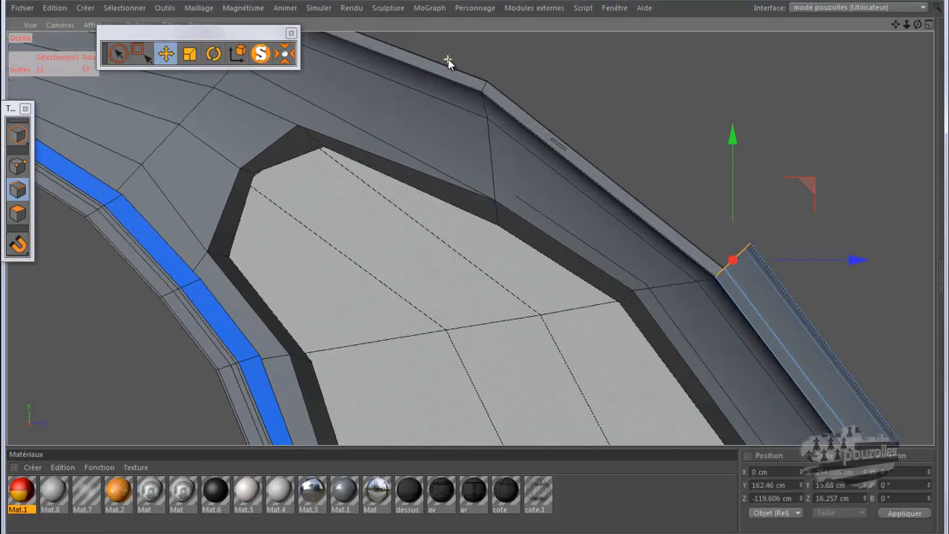
left_click_drag(864, 234, 475, 272)
Step: Rotate and nudge the strip's end edges at the second bend to line up with the body's corner
left_click(213, 54)
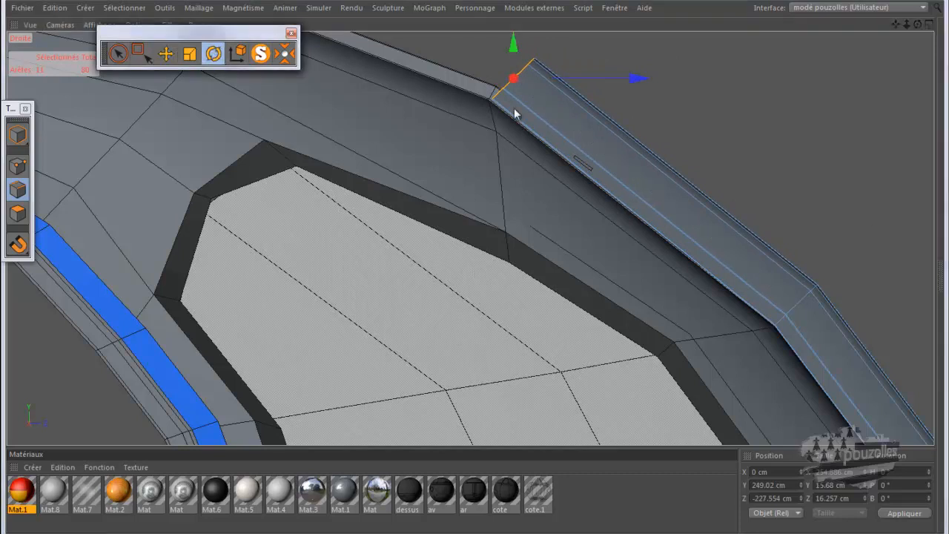
left_click_drag(468, 142, 484, 155)
left_click(166, 54)
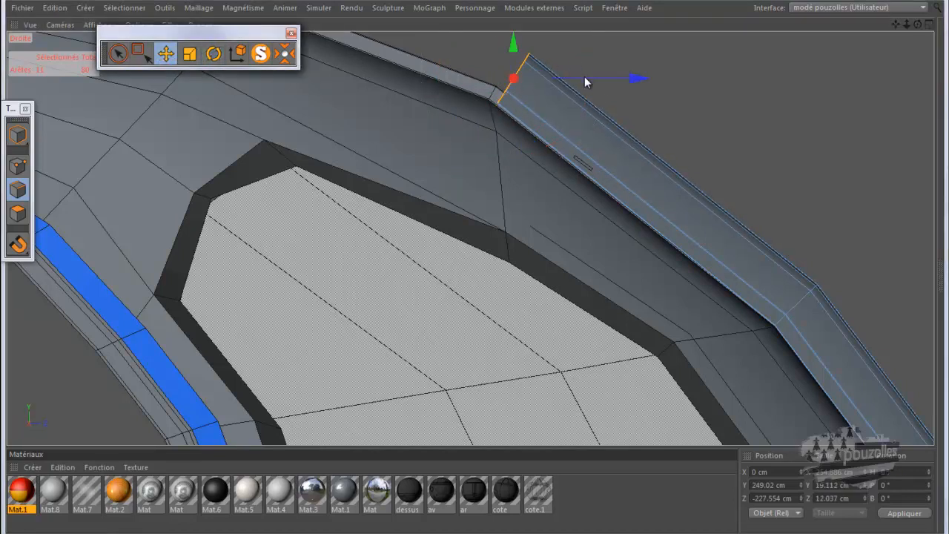
left_click_drag(592, 76, 584, 77)
left_click_drag(505, 46, 505, 49)
left_click_drag(506, 44, 506, 44)
left_click_drag(475, 275, 477, 269)
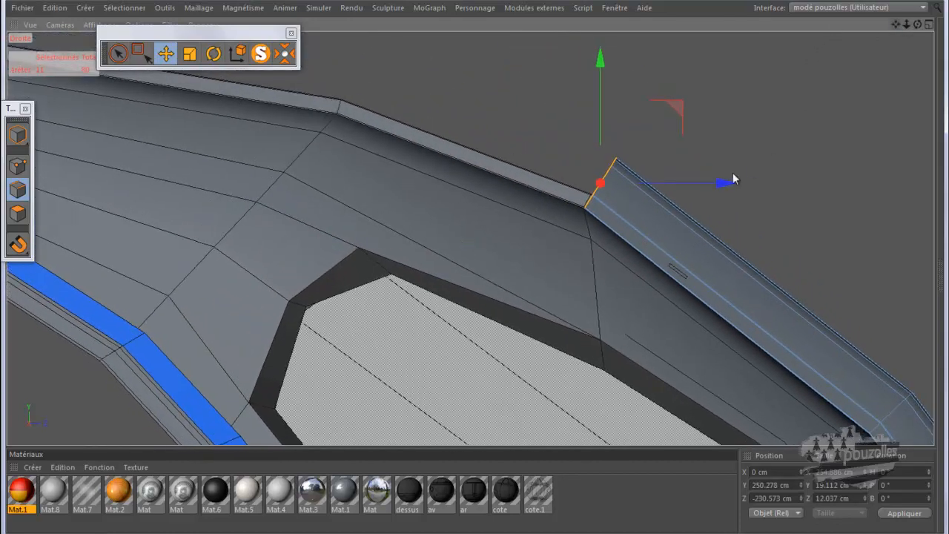
scroll(624, 179, "up", 5)
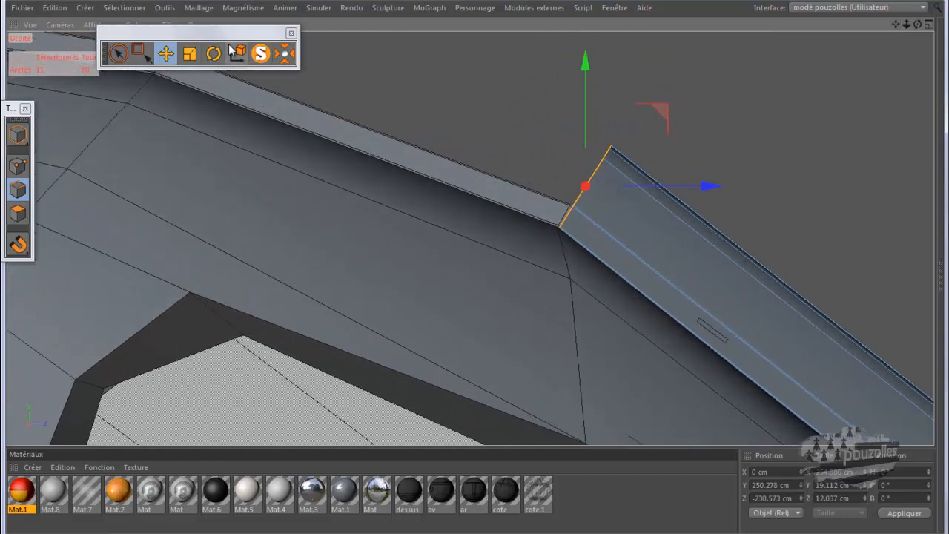
left_click(214, 53)
left_click_drag(510, 172, 507, 146)
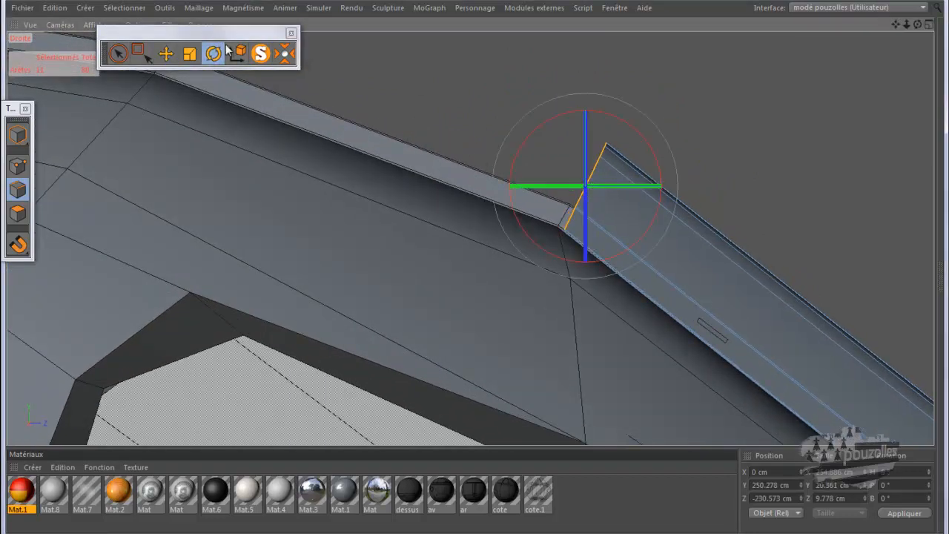
Step: Extrude the end edges forward along the roof contour and position them at the body's third bend
left_click(165, 54)
left_click_drag(662, 109, 475, 271)
left_click_drag(896, 24, 478, 268)
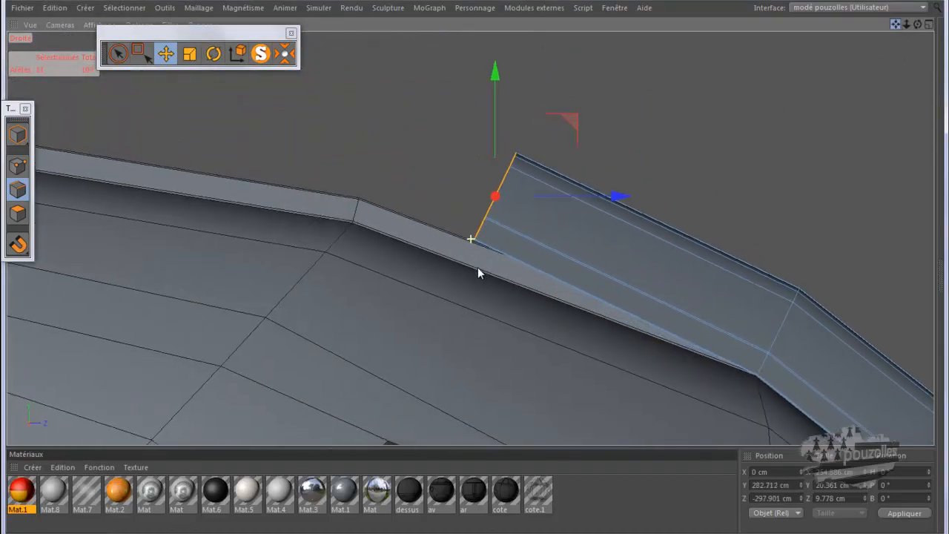
left_click_drag(564, 118, 453, 101)
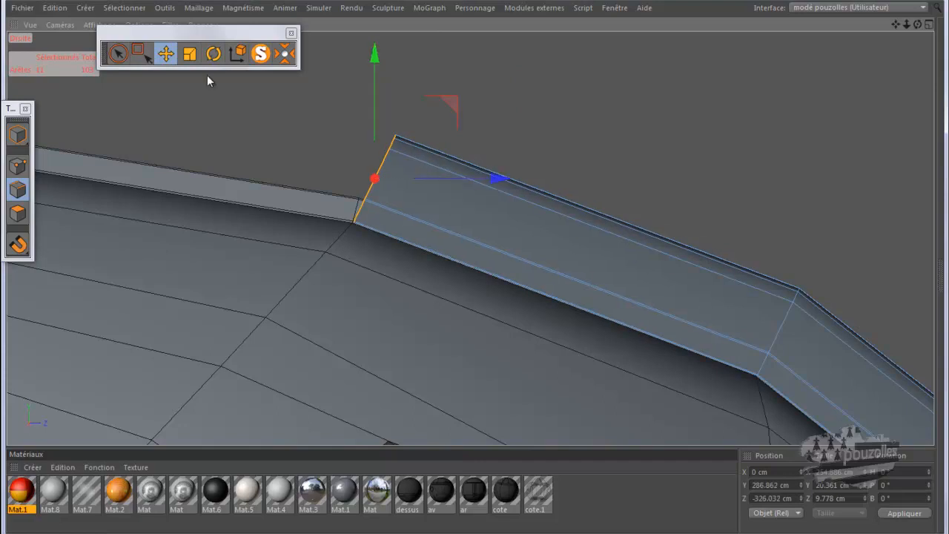
Step: Tilt the end edges to match the third bend and shift them against the body's corner
left_click(214, 54)
left_click_drag(333, 112, 322, 124)
left_click(166, 53)
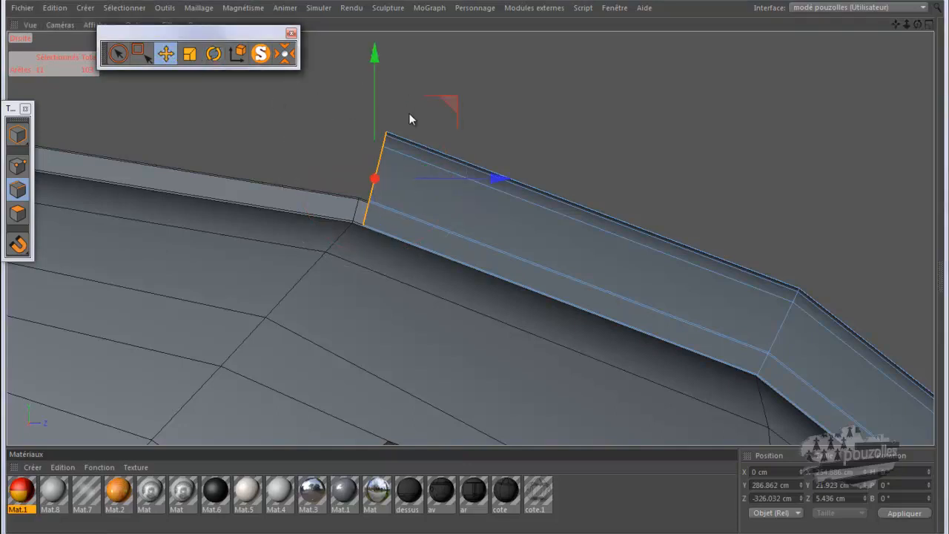
left_click_drag(440, 101, 440, 104)
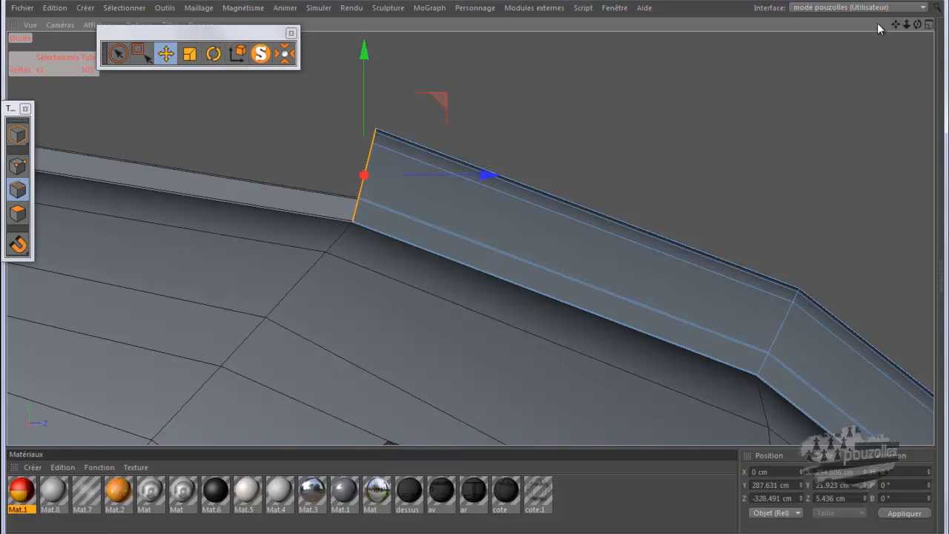
left_click_drag(893, 22, 476, 264)
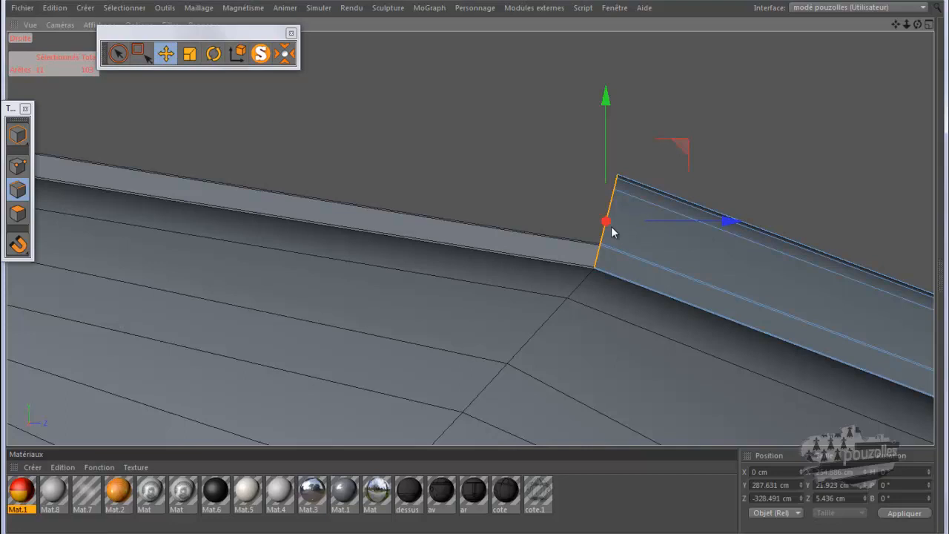
Step: In the perspective view, loop-select the two closely spaced lengthwise edge loops near the strip's outer border
middle_click(353, 124)
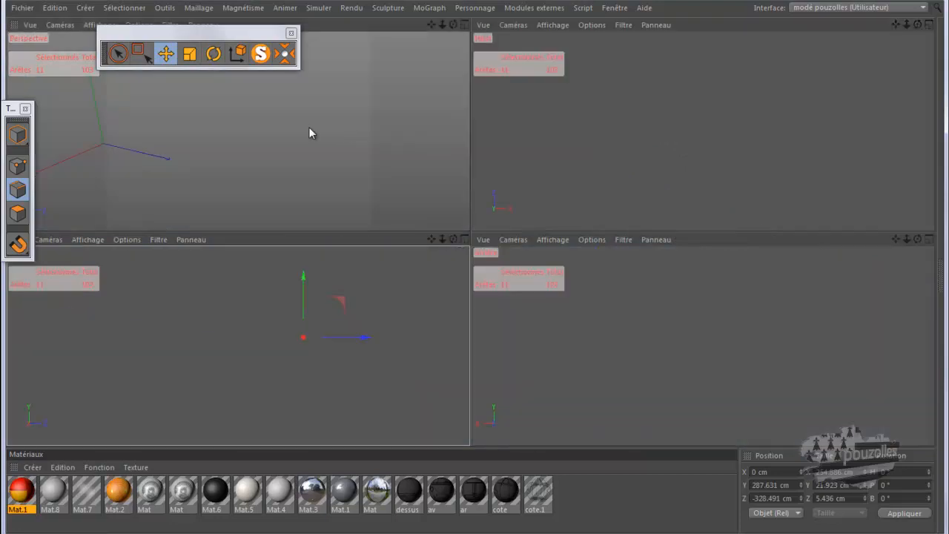
middle_click(308, 127)
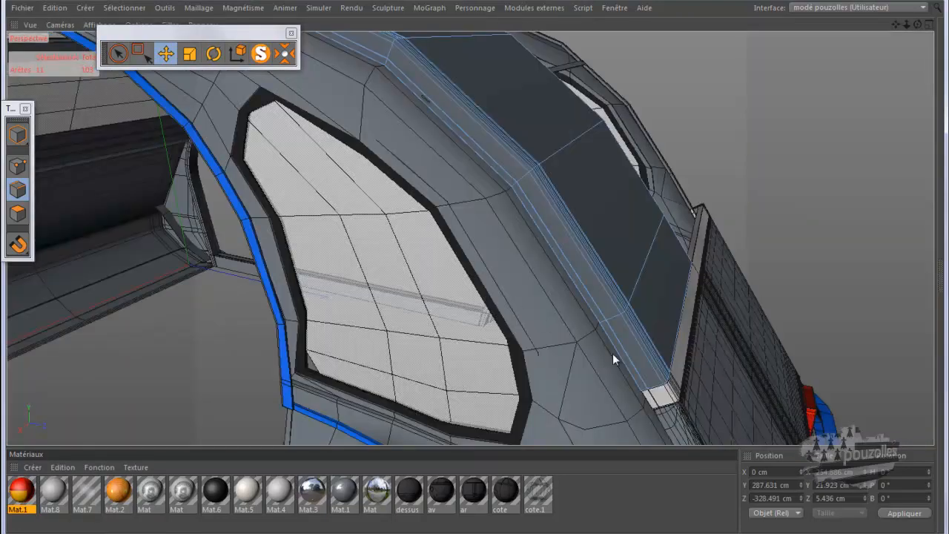
scroll(660, 402, "up", 8)
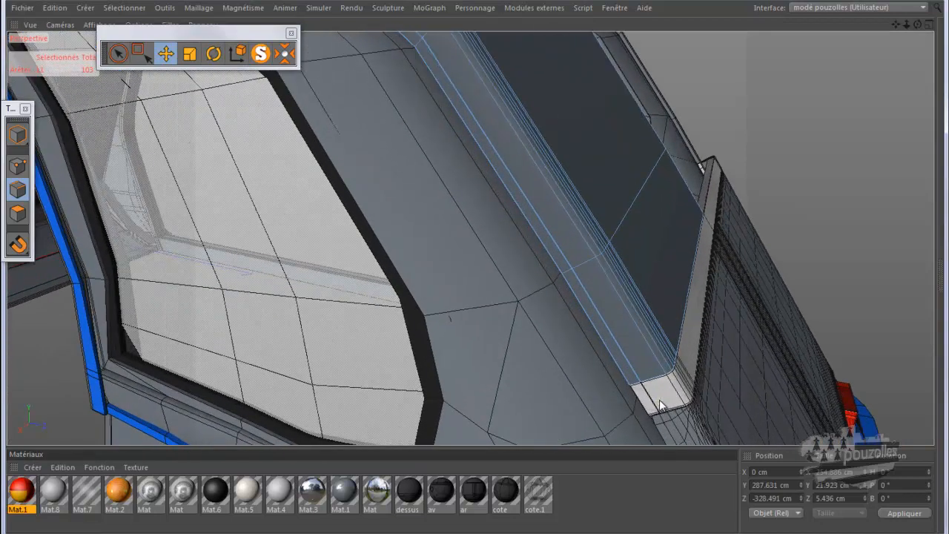
scroll(660, 400, "up", 5)
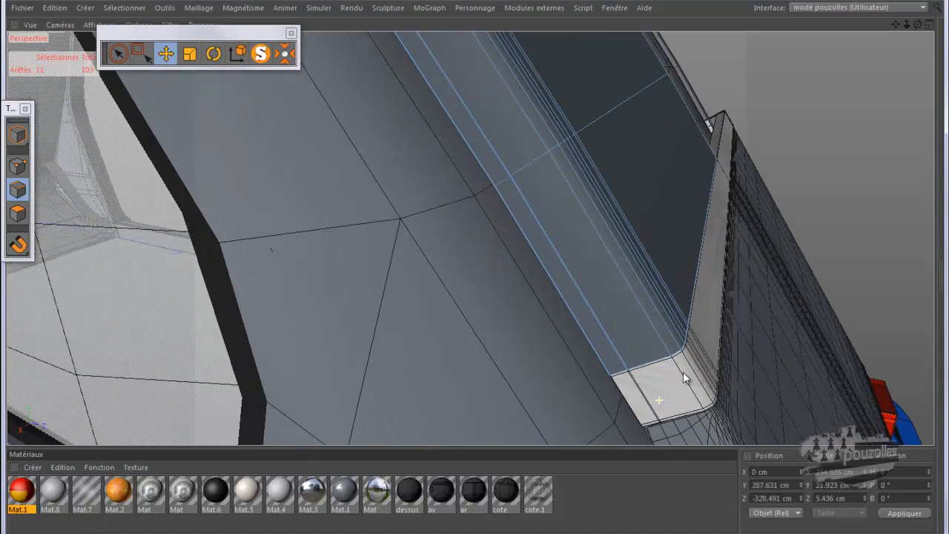
scroll(620, 362, "up", 5)
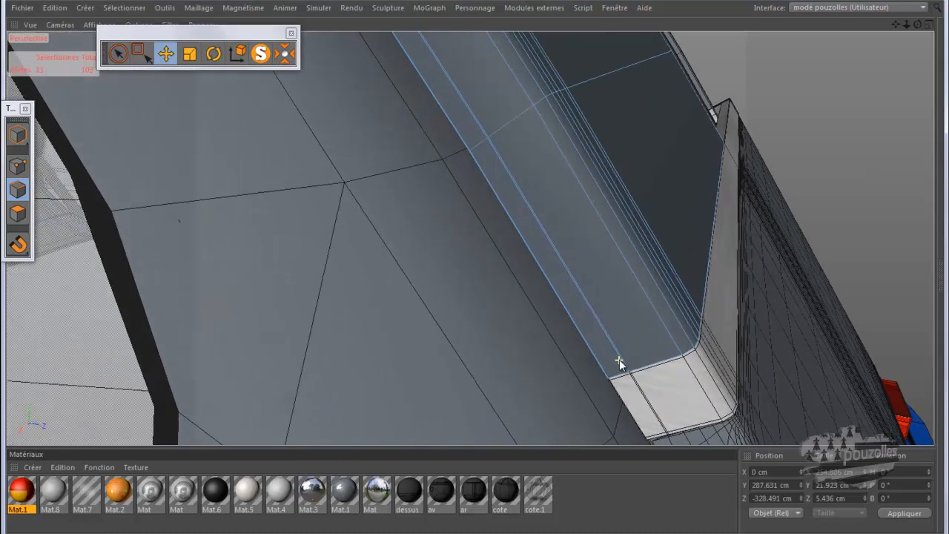
scroll(620, 359, "up", 5)
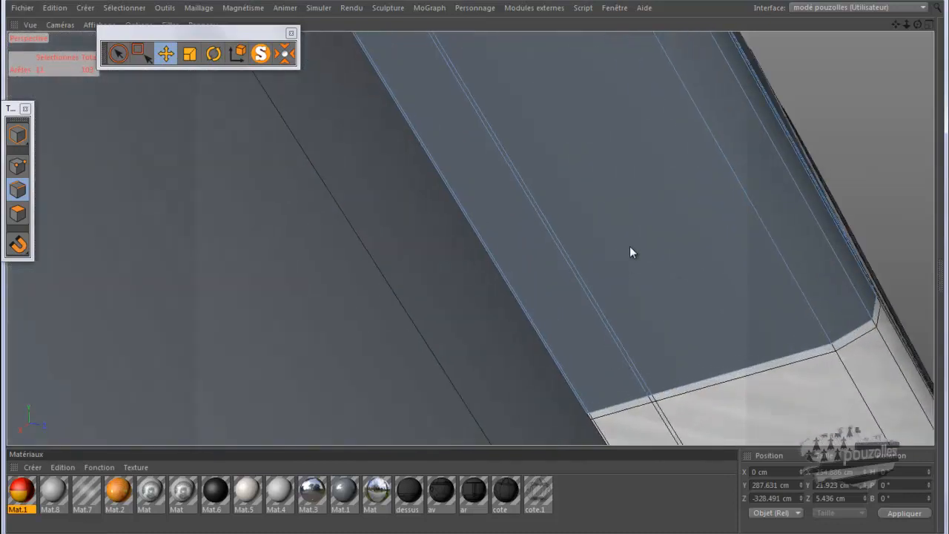
key("u")
key("l")
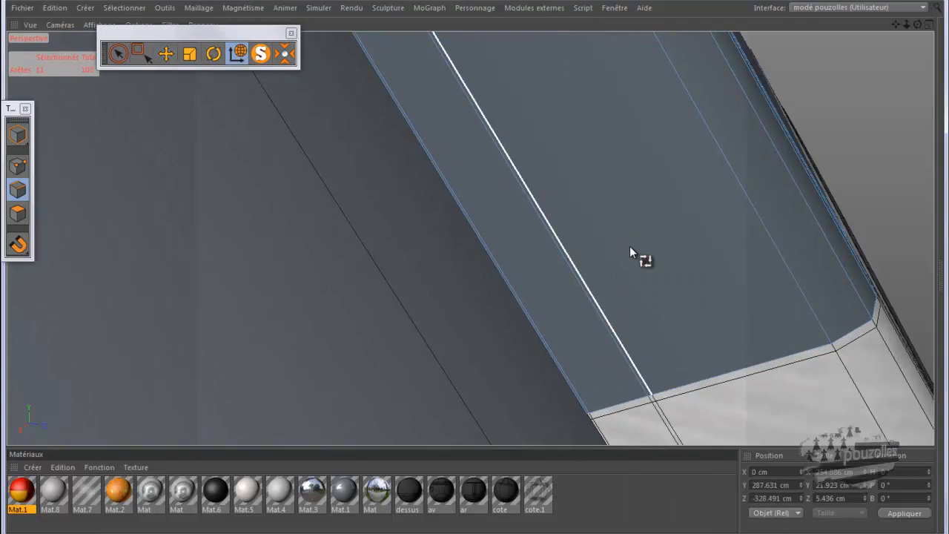
left_click(18, 166)
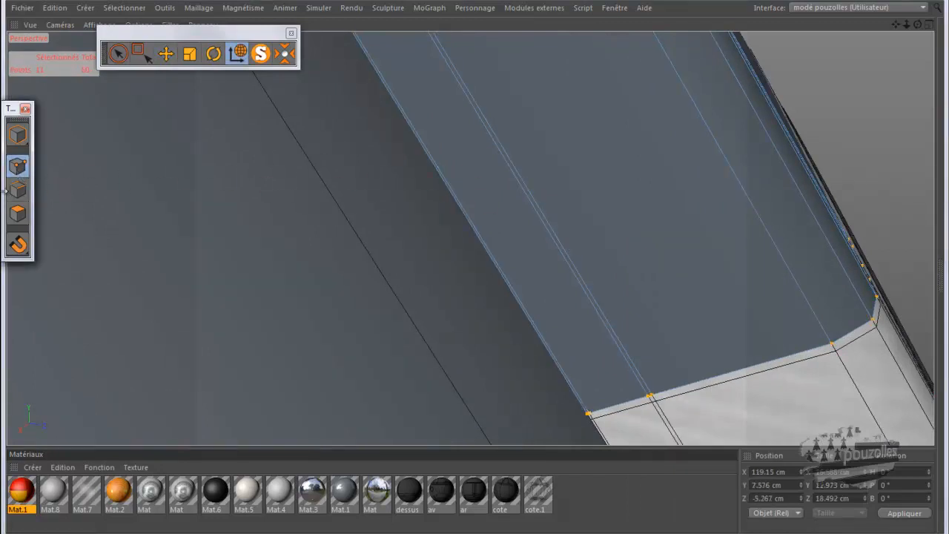
left_click(18, 190)
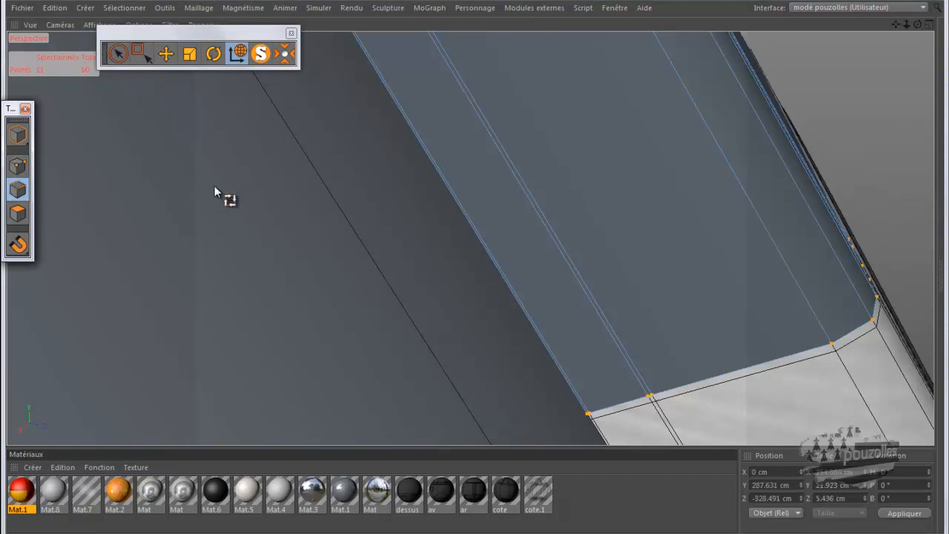
left_click(546, 229)
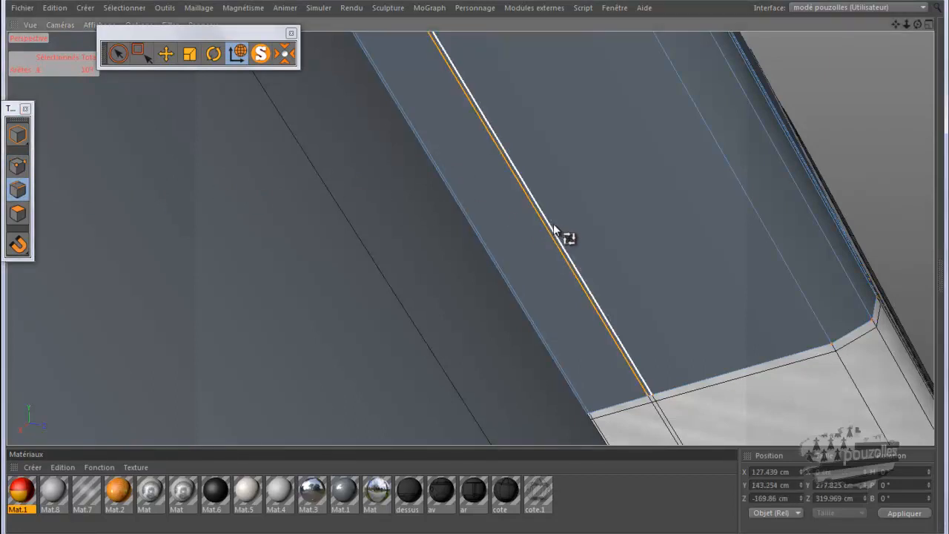
left_click(553, 225, "shift")
right_click_drag(576, 260, 715, 449, "alt")
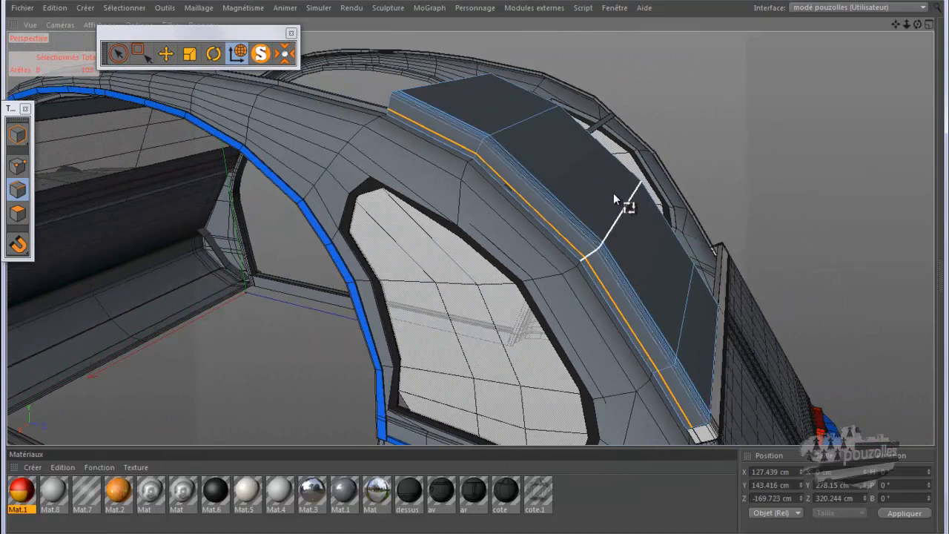
scroll(607, 259, "up", 5)
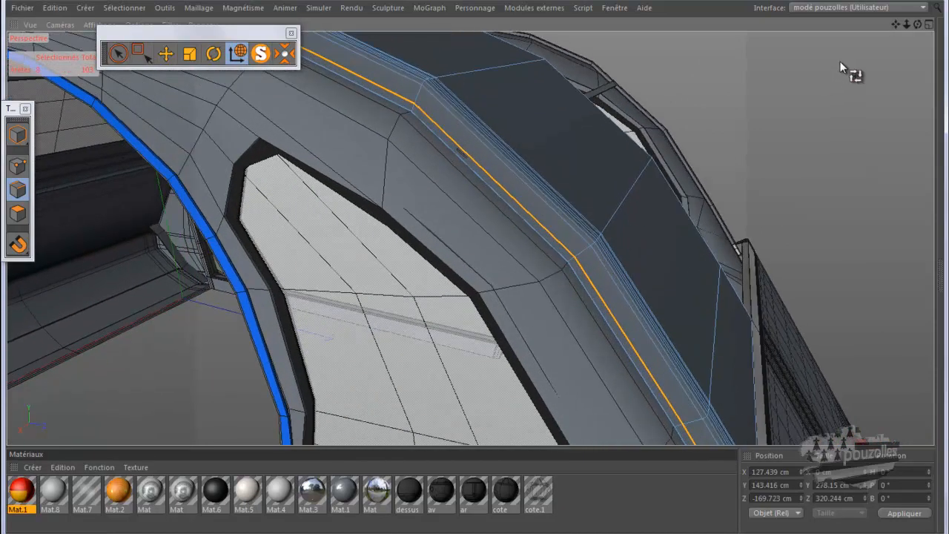
Step: Add the remaining closely spaced lengthwise edge loops around the strip's corner to the selection and dissolve all selected loops
left_click_drag(918, 24, 475, 267)
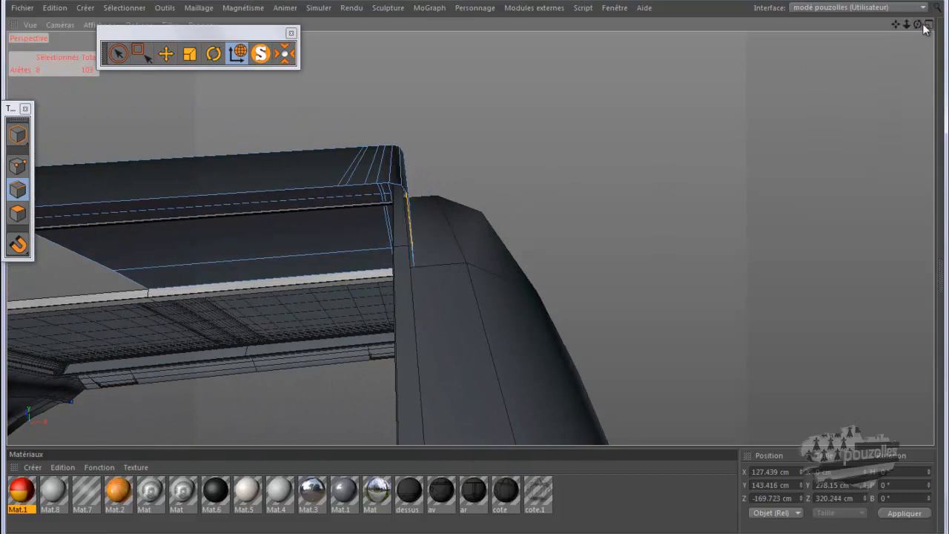
left_click_drag(919, 25, 475, 268)
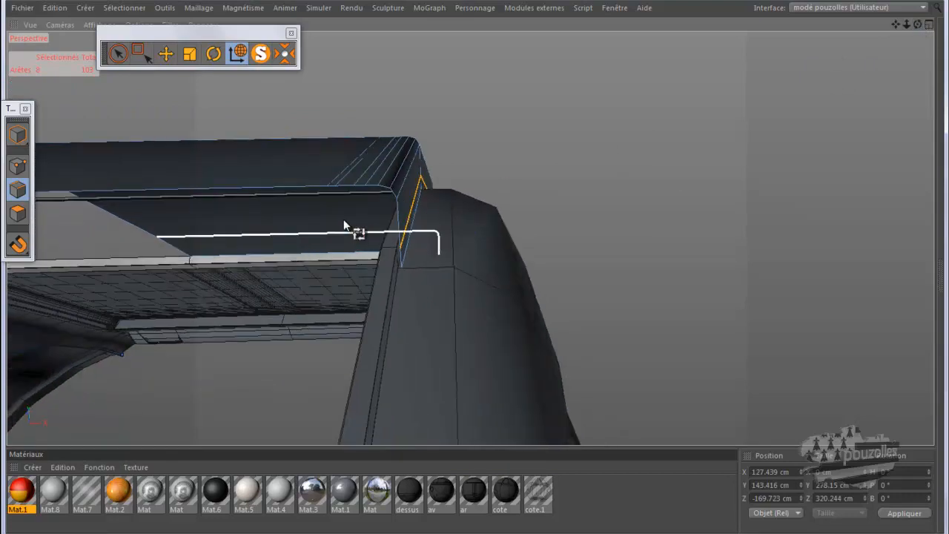
left_click(369, 182, "shift")
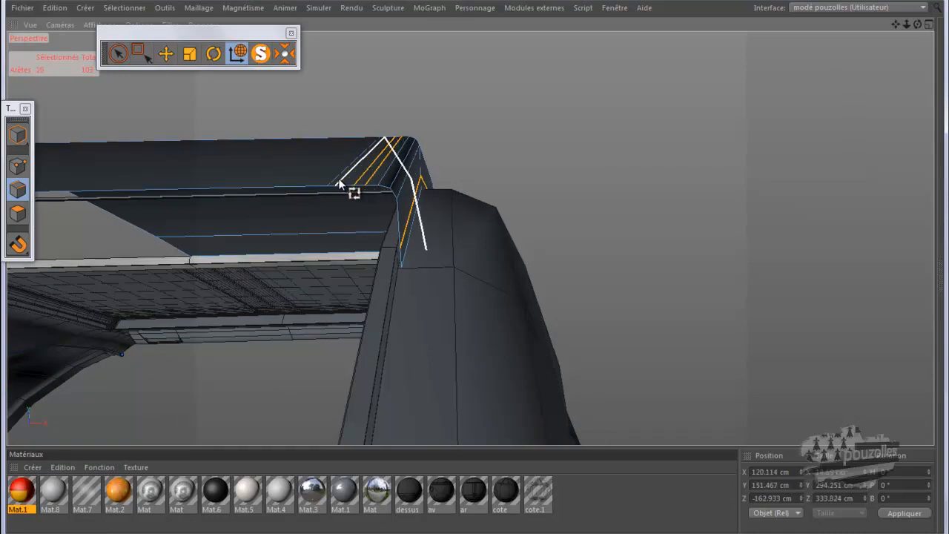
left_click(337, 180, "shift")
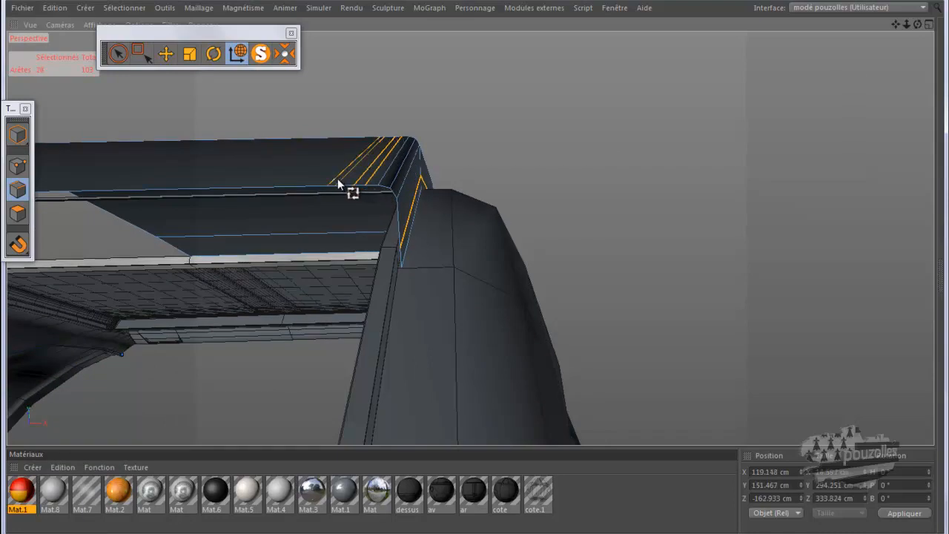
right_click(570, 117)
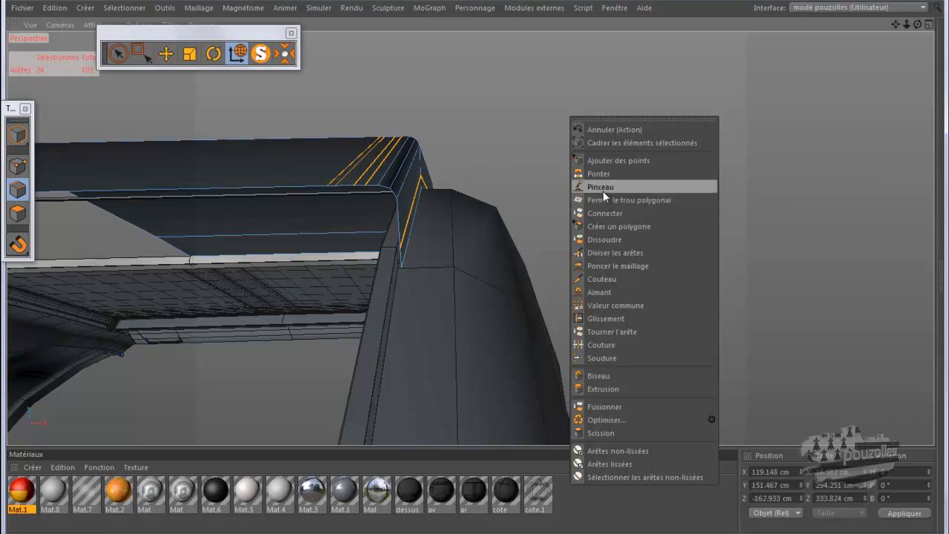
left_click(604, 238)
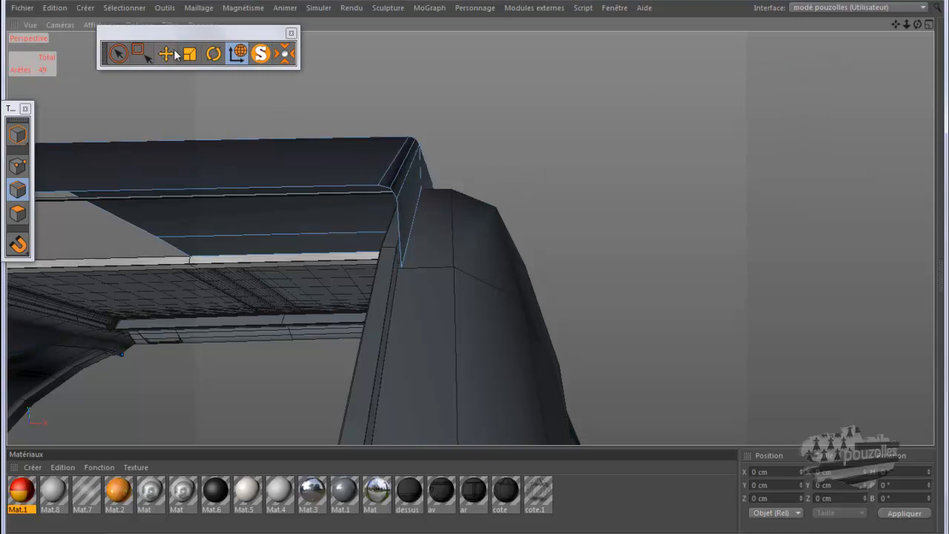
Step: Select the four edges at the strip's roof-side end, from the long crosswise edge around the corner and down the side
key("e")
left_click(311, 188)
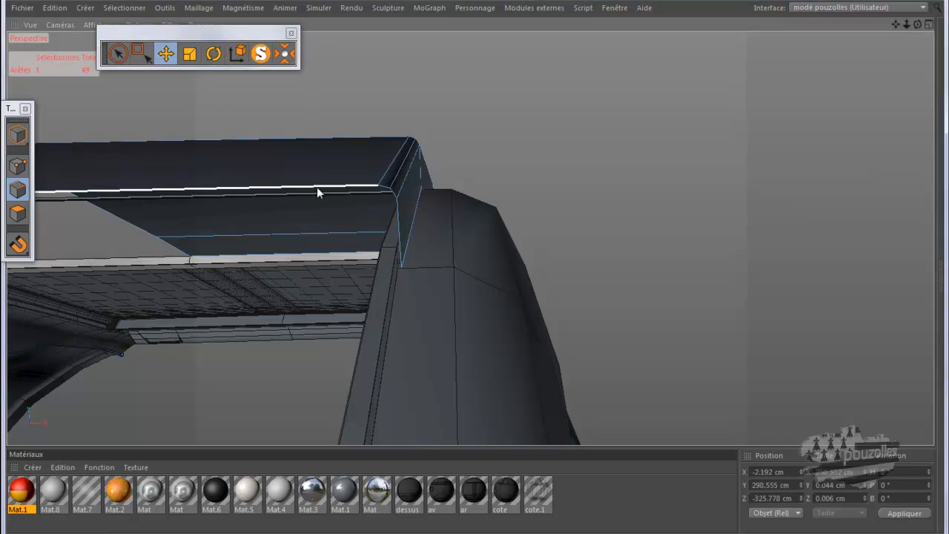
left_click(386, 188, "shift")
left_click(397, 207, "shift")
left_click(398, 238, "shift")
left_click_drag(516, 179, 569, 163, "alt")
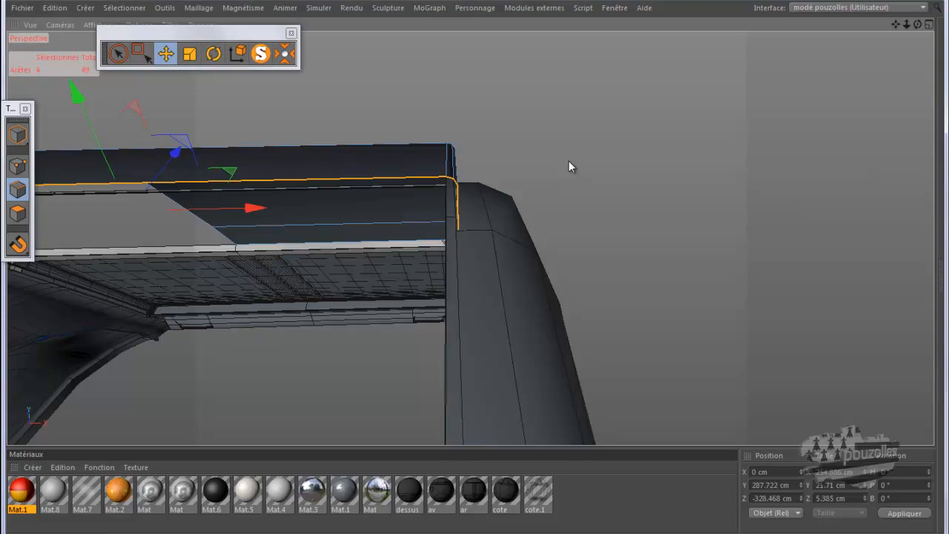
left_click_drag(923, 25, 442, 231)
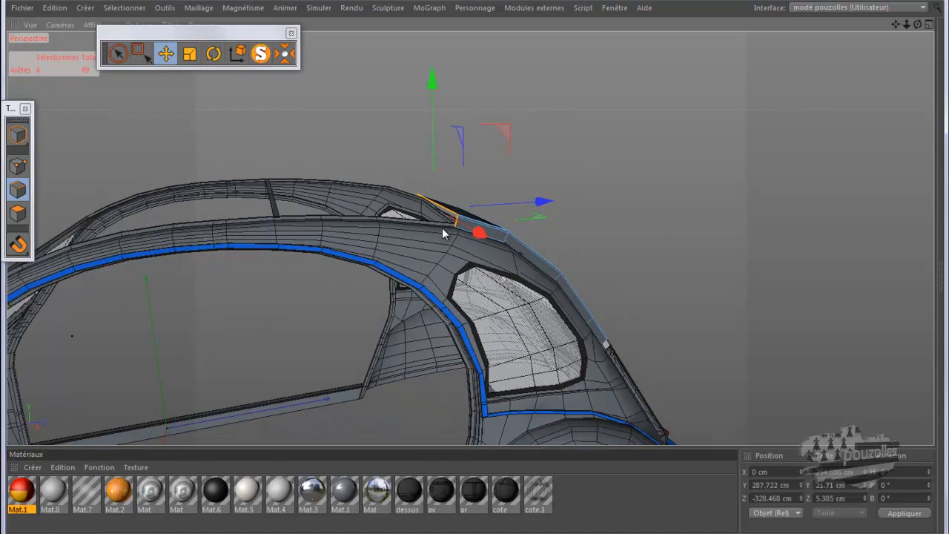
Step: In the right side view, extrude the end edges forward to the body's fourth bend, at about Y 309.5 cm, Z -464.5 cm
middle_click(398, 220)
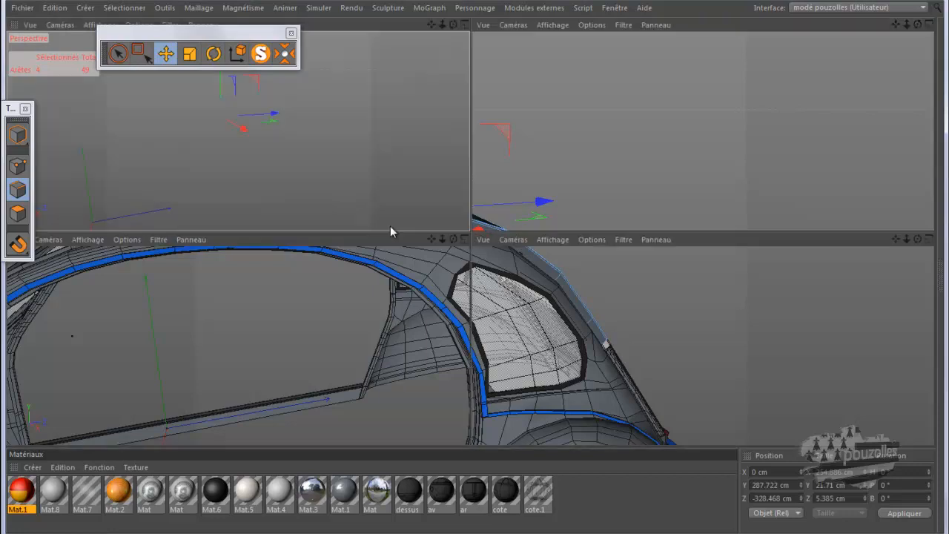
middle_click(289, 354)
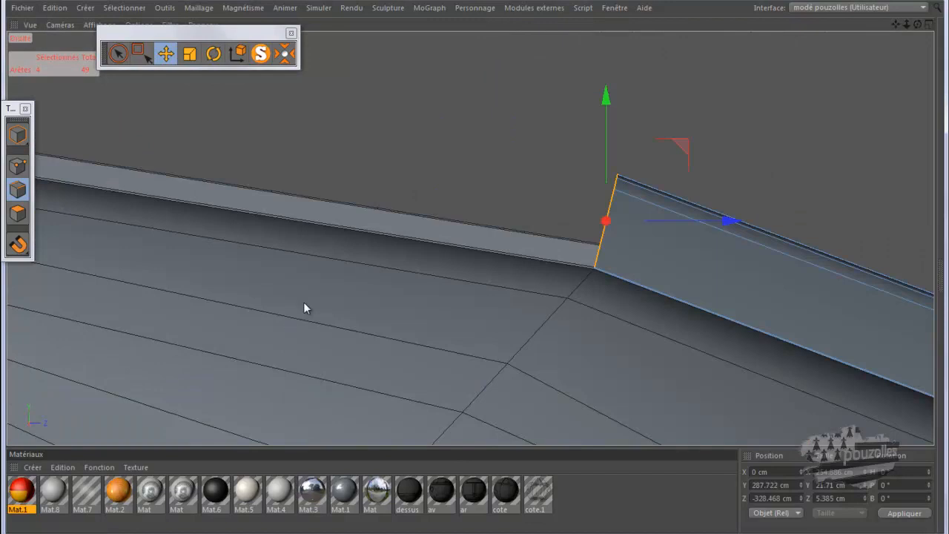
scroll(652, 175, "down", 3)
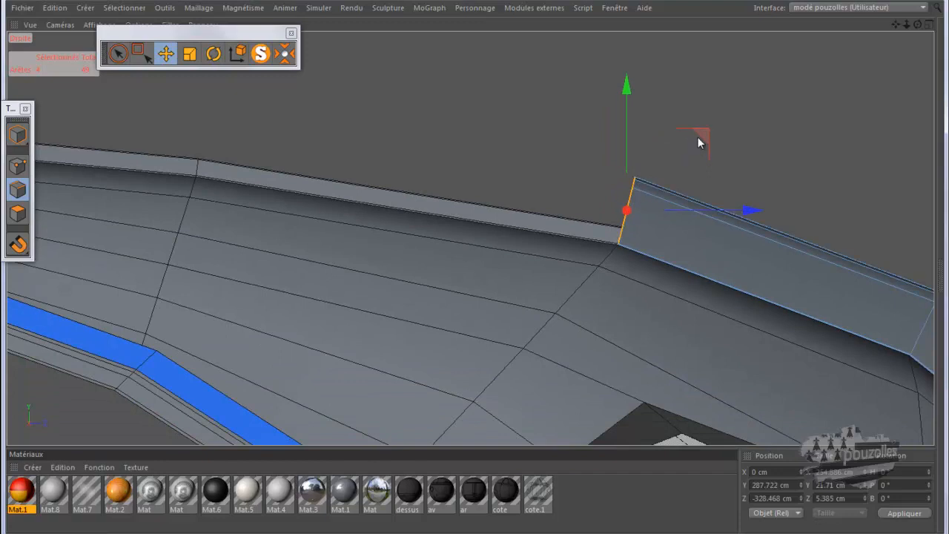
left_click_drag(709, 140, 285, 64, "ctrl")
Step: Rotate the end edges to match the fourth bend's angle and shift them slightly forward onto the body's corner
scroll(178, 158, "up", 5)
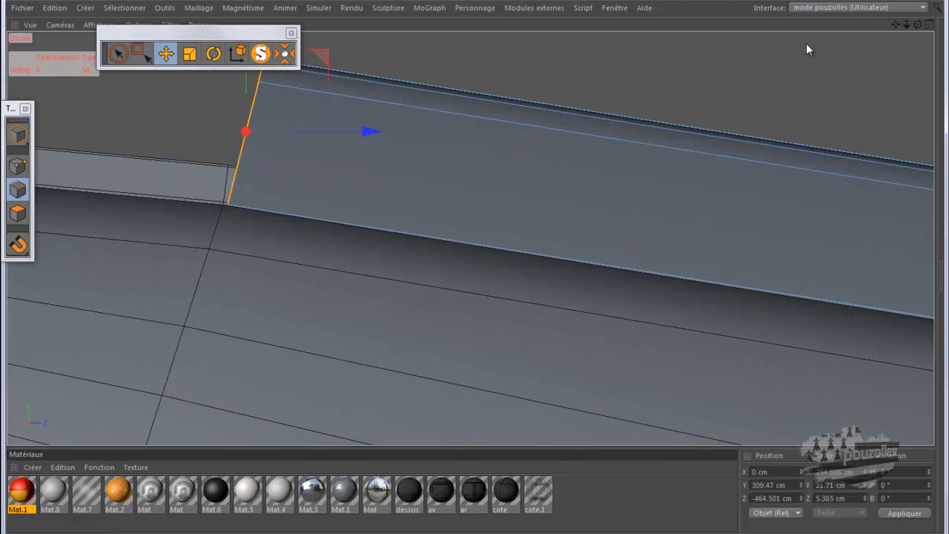
left_click_drag(895, 26, 512, 286)
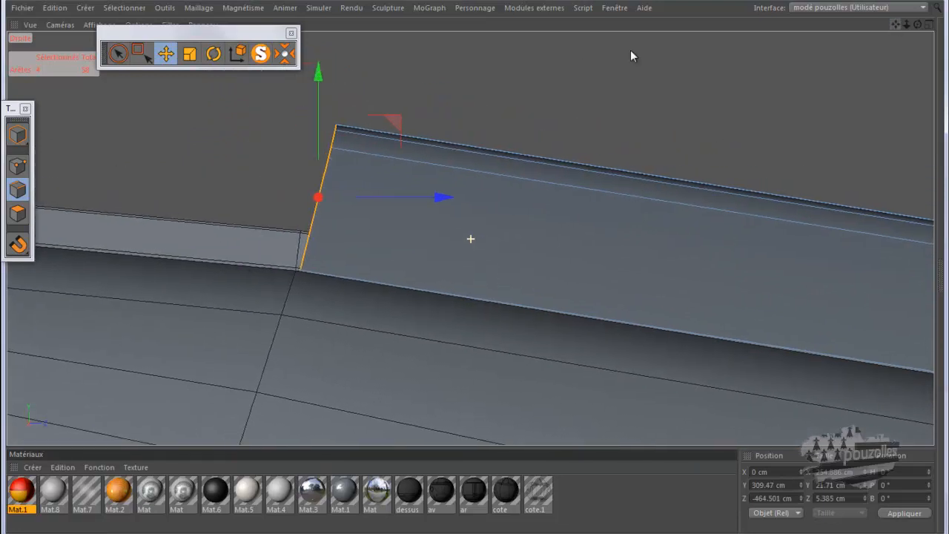
left_click(212, 54)
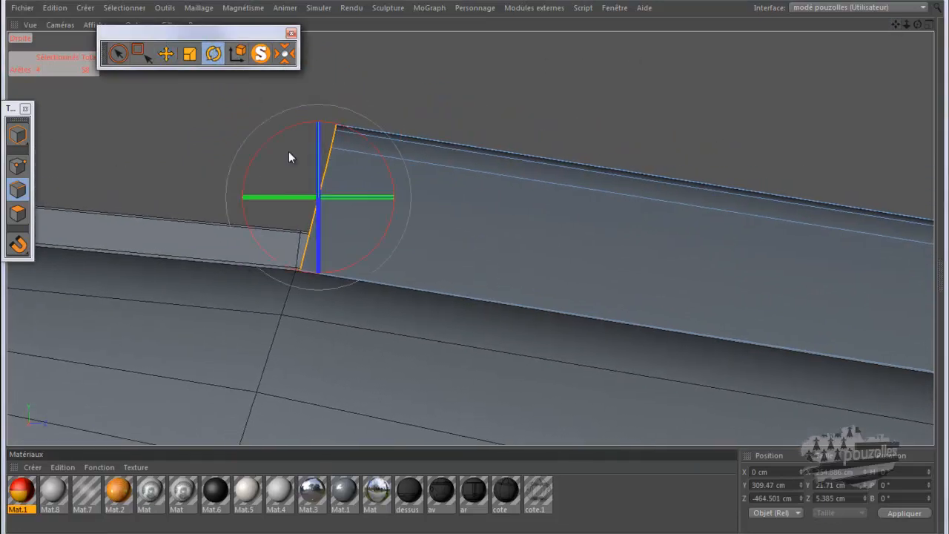
left_click_drag(264, 141, 260, 154)
left_click(165, 53)
left_click_drag(385, 117, 380, 117)
Step: Extrude the end edges forward along the roof to the body's fifth bend, at about Y 318 cm, Z -556.2 cm
middle_click_drag(863, 83, 894, 148, "alt")
scroll(894, 148, "down", 4)
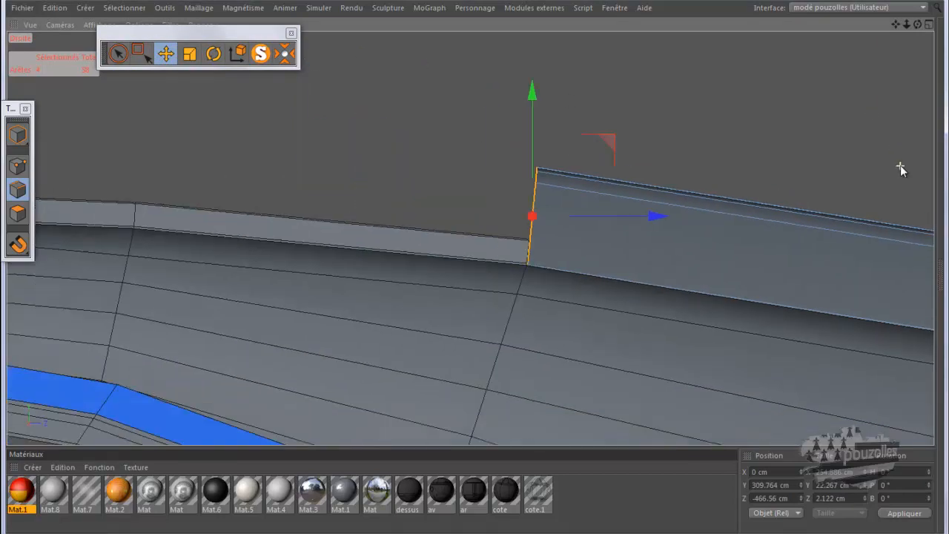
left_click_drag(613, 144, 220, 106)
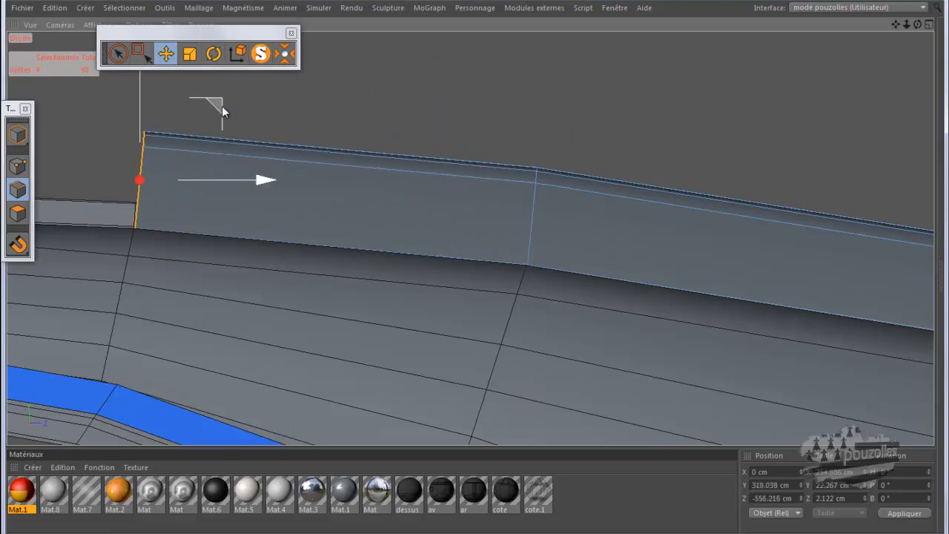
Step: Tilt the end edges slightly more upright at the fifth bend, then nudge them up and forward onto the body's corner
left_click_drag(894, 24, 486, 268)
scroll(497, 208, "up", 3)
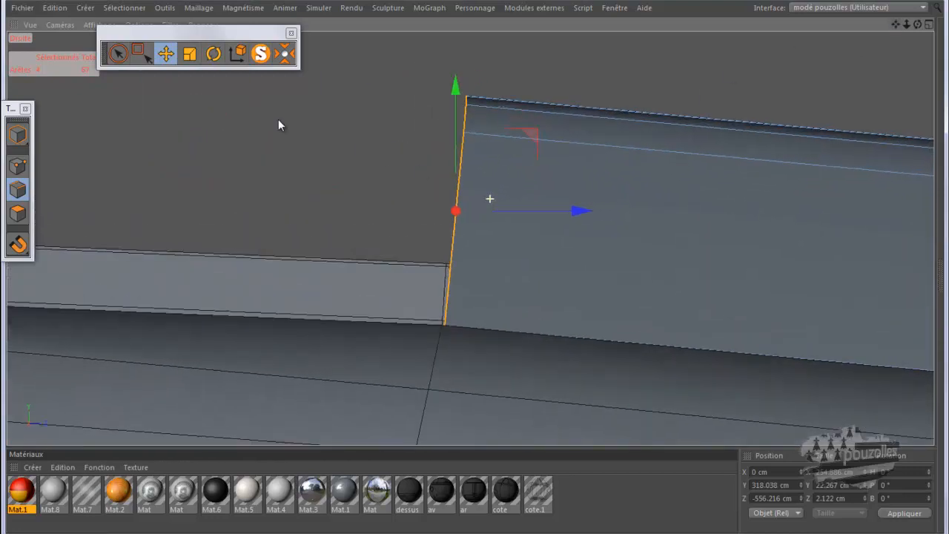
left_click(213, 53)
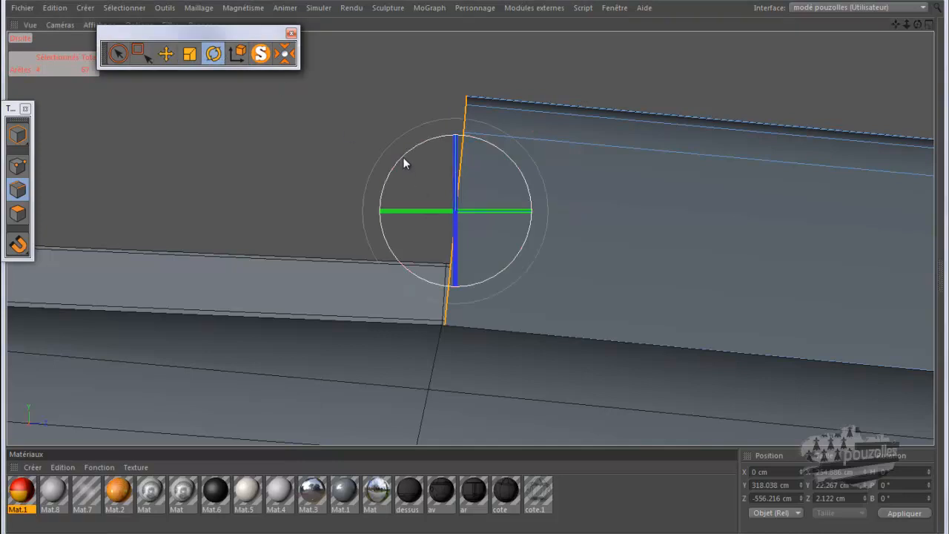
left_click_drag(403, 160, 401, 160)
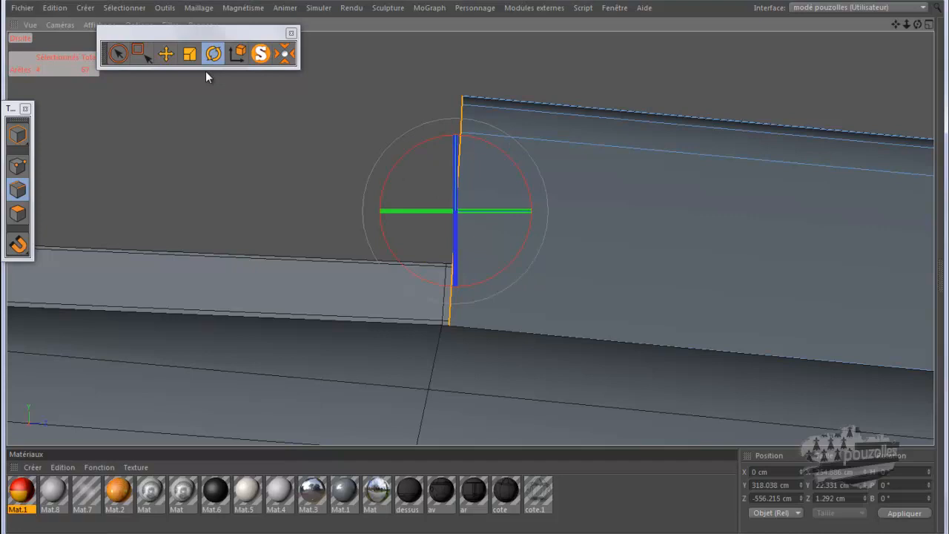
left_click(166, 54)
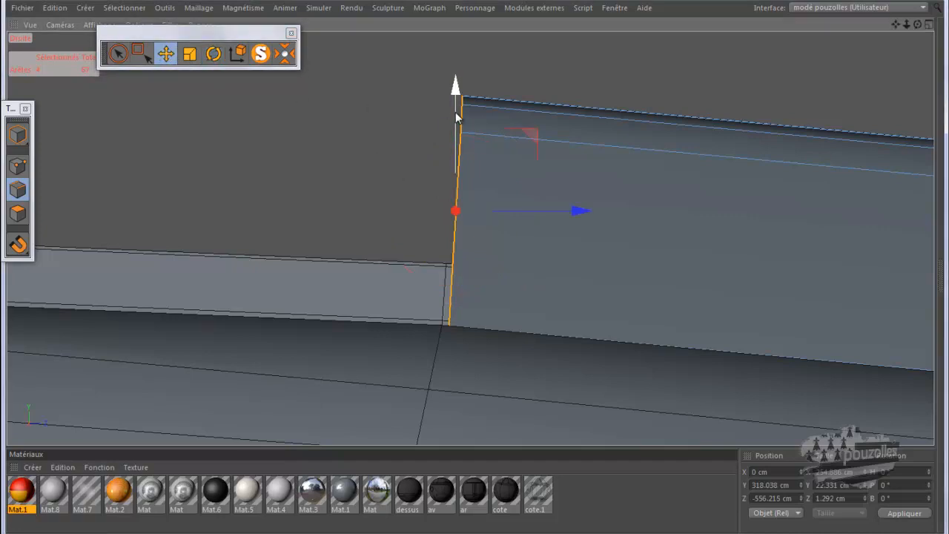
left_click_drag(456, 112, 455, 110)
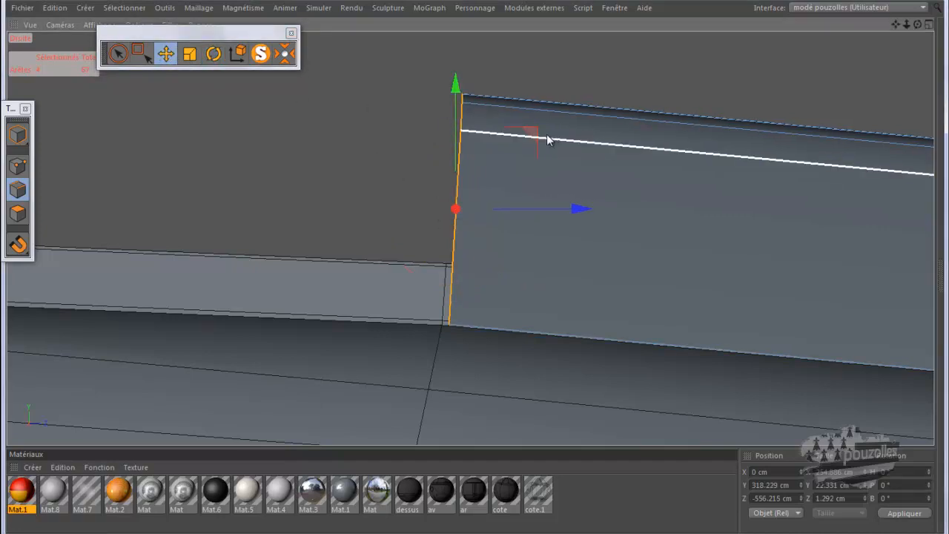
left_click_drag(533, 132, 527, 133)
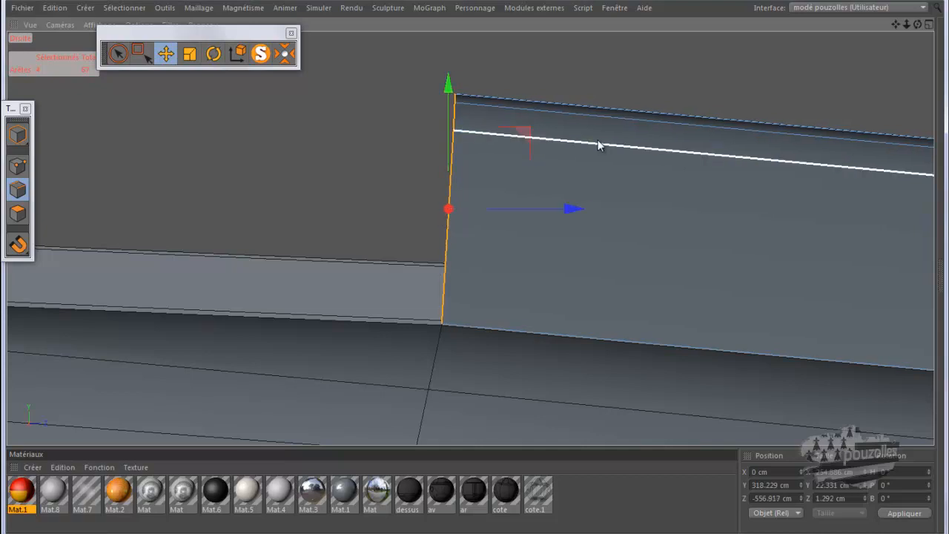
Step: Extrude the end edges to the body's sixth bend, at about Y 321.6 cm, Z -627.7 cm, and rotate them nearly upright
scroll(591, 138, "down", 8)
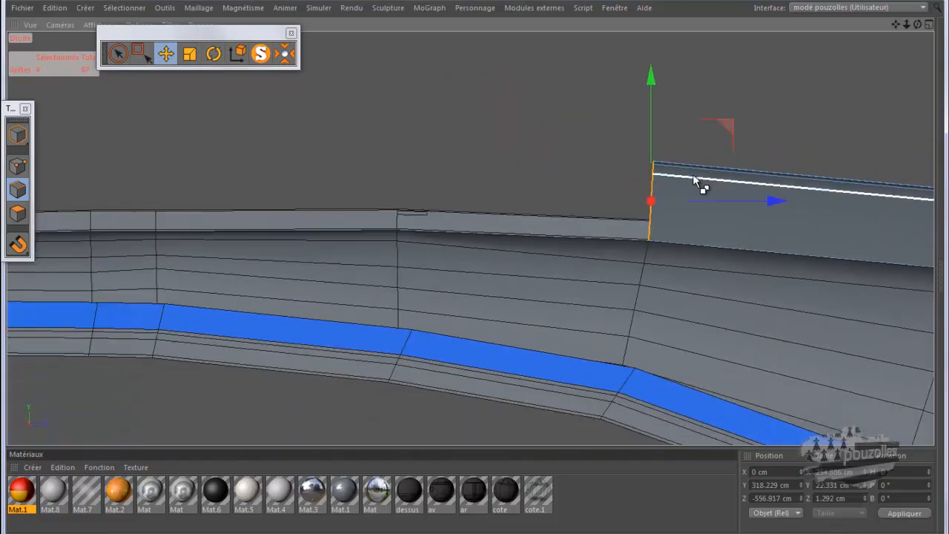
left_click_drag(720, 130, 476, 109)
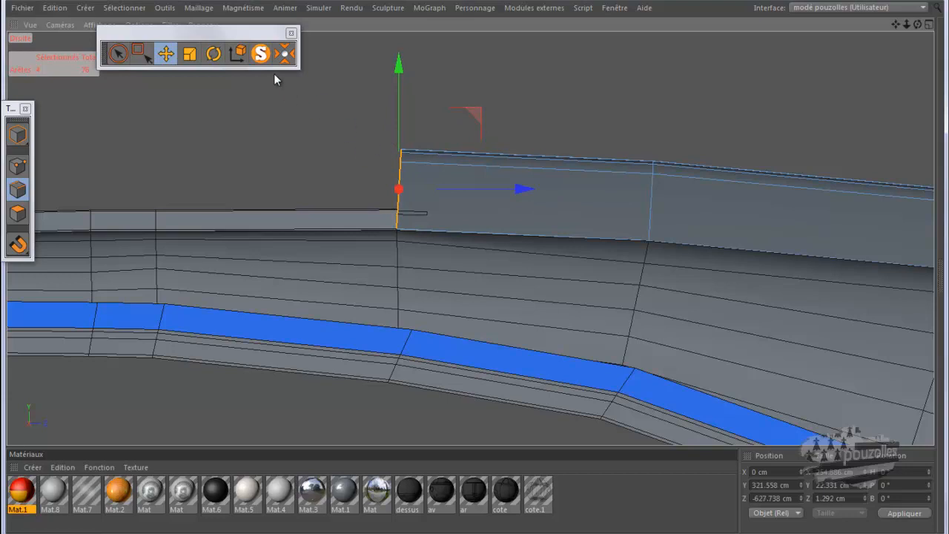
left_click(214, 54)
scroll(333, 176, "up", 3)
scroll(335, 177, "up", 3)
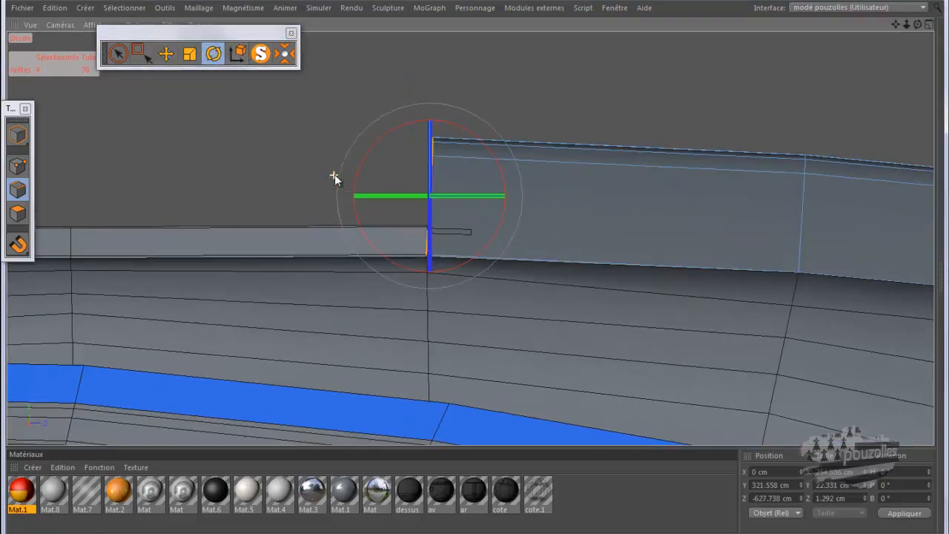
left_click_drag(414, 168, 411, 169)
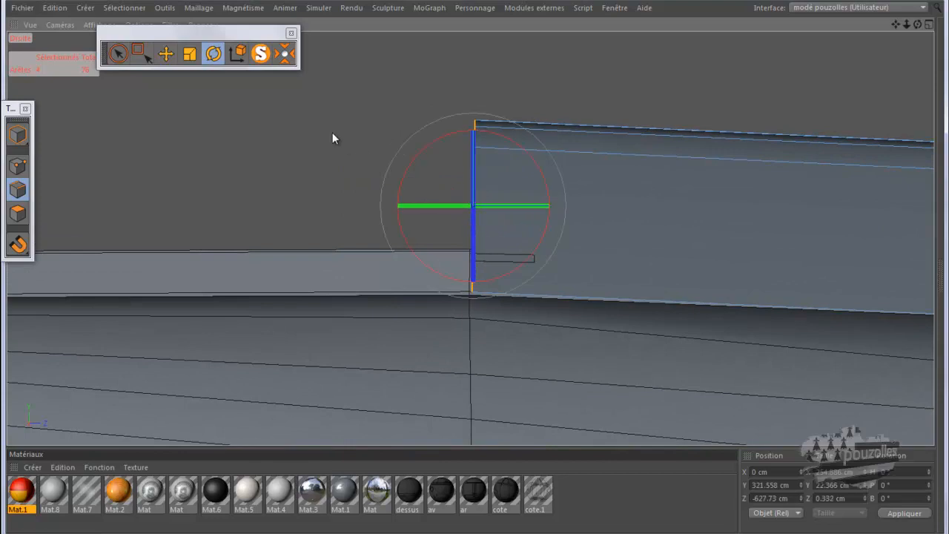
Step: Nudge the upright end edges forward and slightly down to sit on the body's sixth bend
left_click(166, 53)
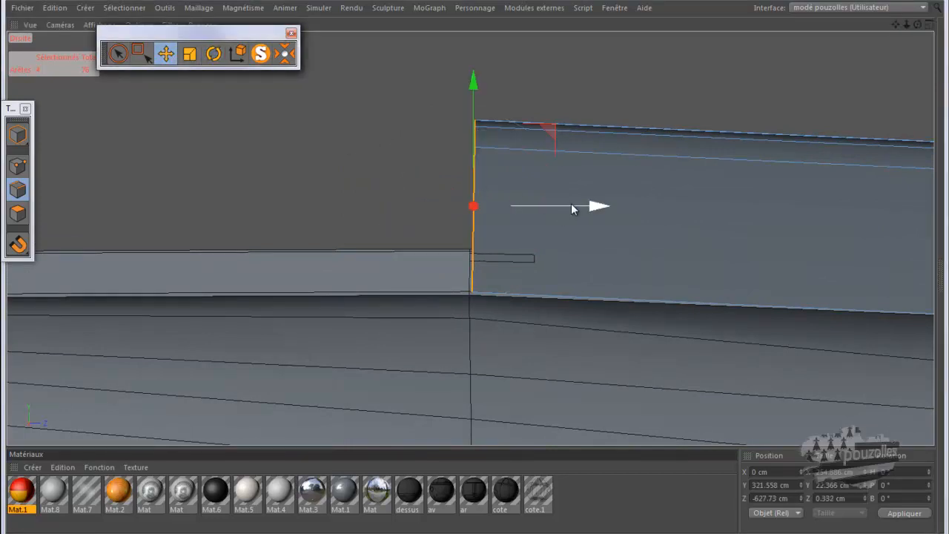
left_click_drag(572, 210, 568, 209)
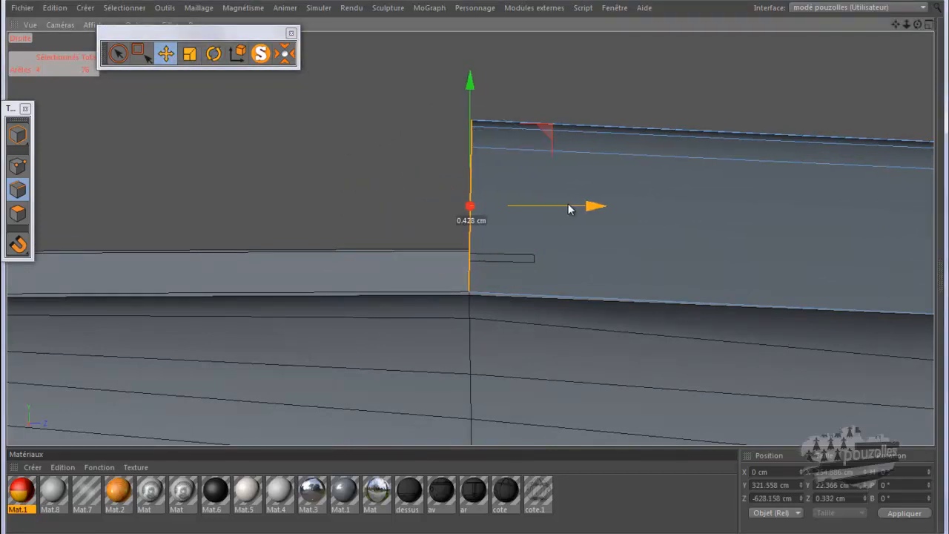
left_click_drag(568, 209, 566, 209)
left_click_drag(470, 91, 471, 95)
Step: Extrude the end edges forward between the next two closely spaced body edges, to about Y 321.4 cm, Z -705.6 cm
scroll(785, 206, "down", 3)
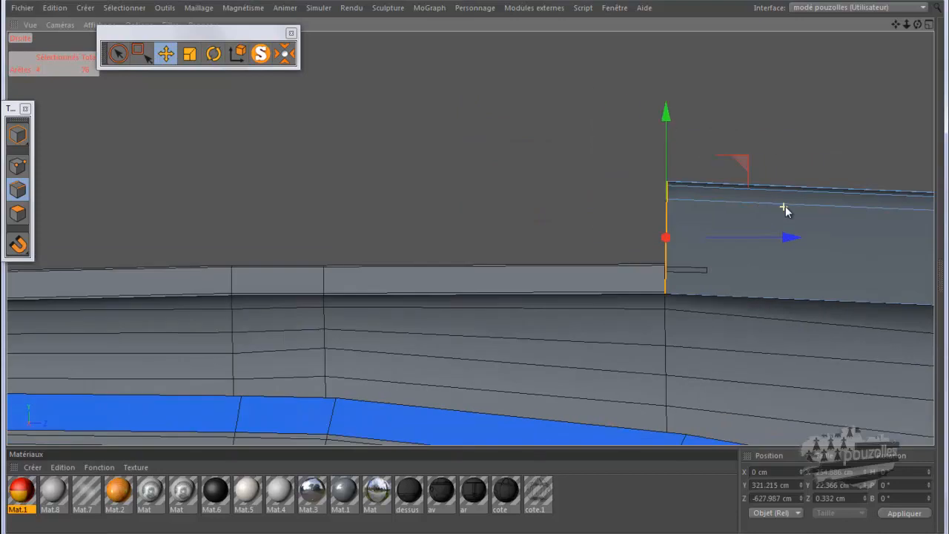
scroll(785, 206, "down", 2)
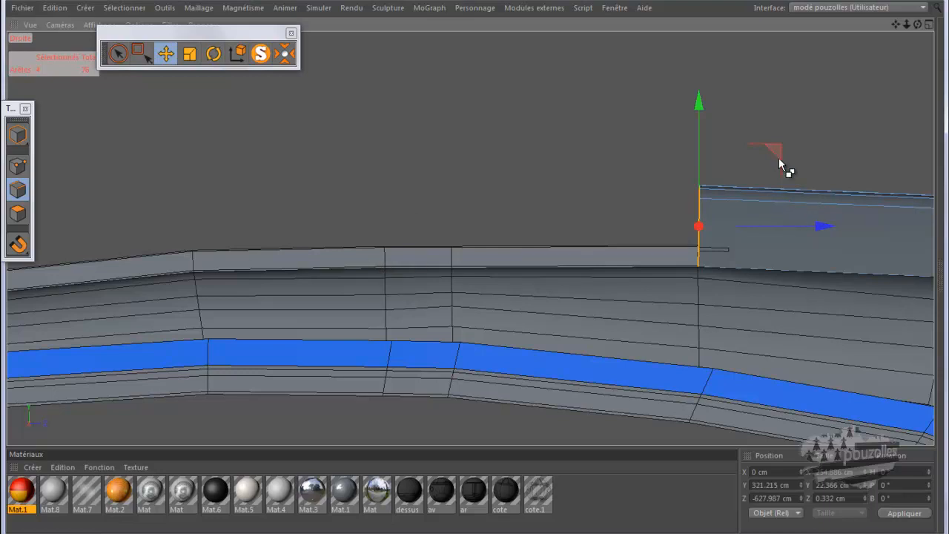
left_click_drag(774, 151, 487, 158)
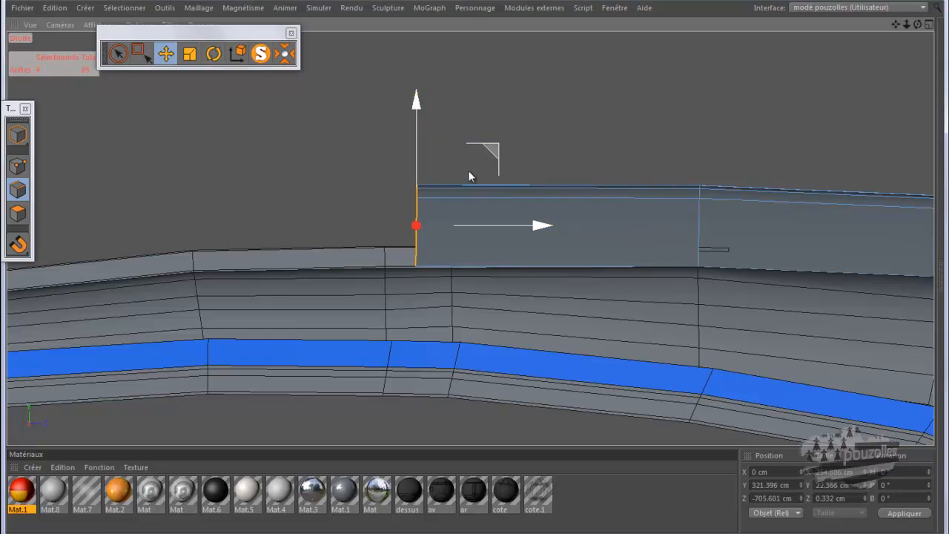
scroll(454, 205, "up", 5)
scroll(455, 202, "up", 1)
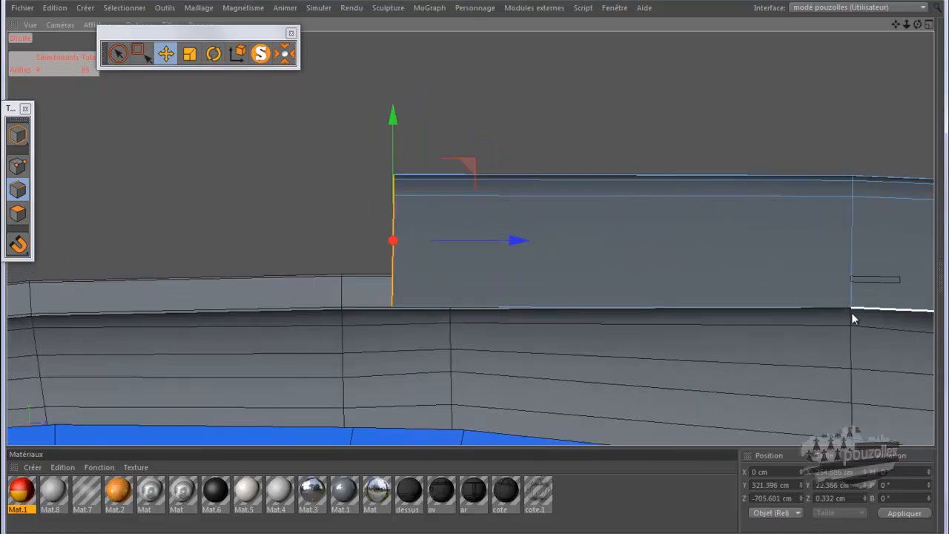
scroll(917, 321, "up", 3)
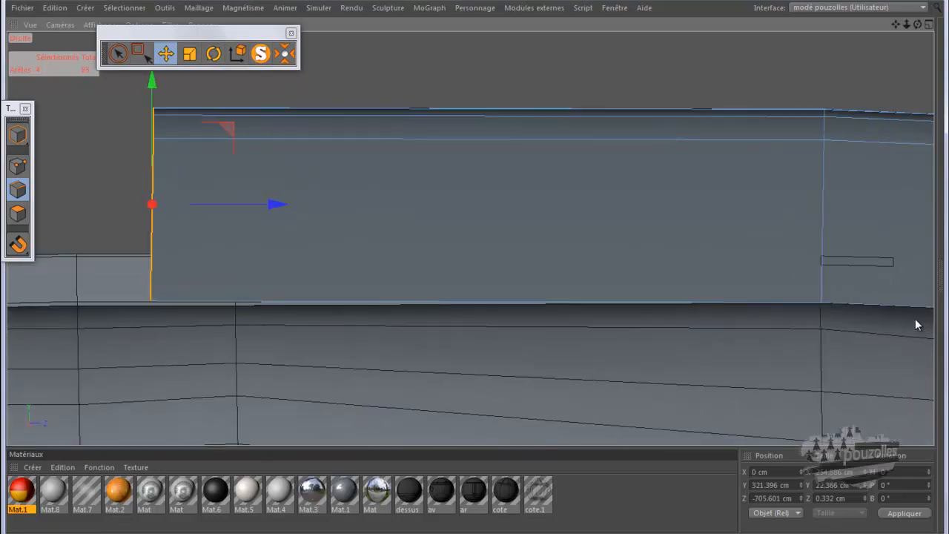
scroll(917, 324, "down", 3)
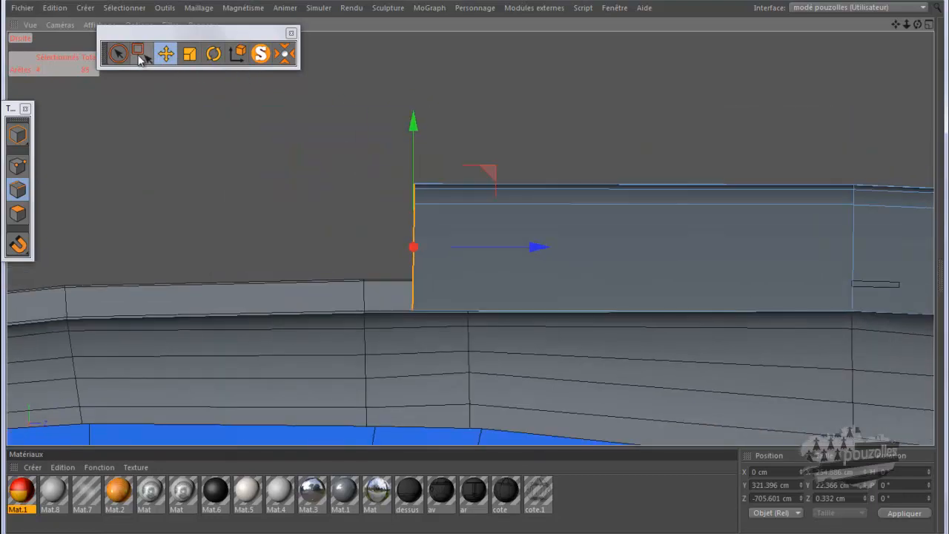
Step: Select only the strip's cross edges at the body's sixth bend and raise them slightly, to about Y 321.6 cm
left_click(118, 52)
key("w")
left_click_drag(854, 175, 852, 261)
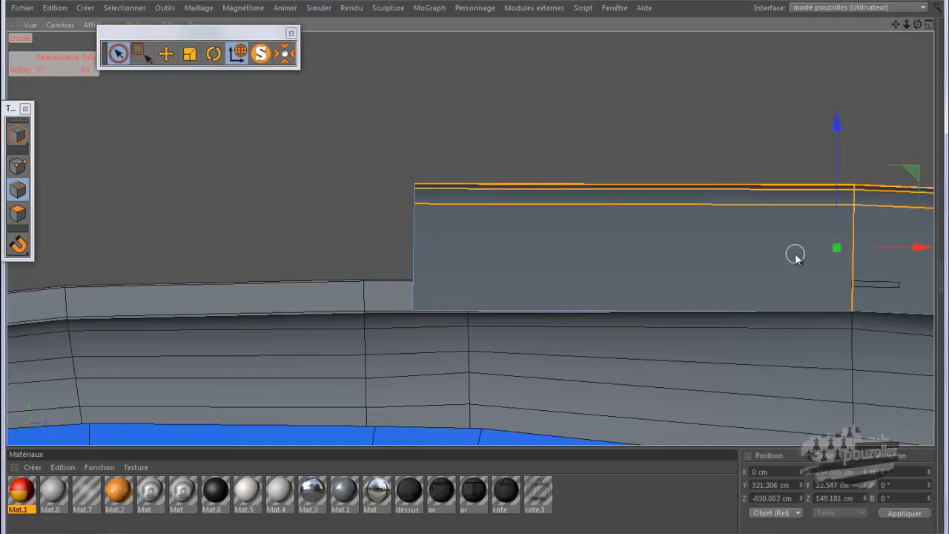
left_click_drag(796, 256, 796, 146, "ctrl")
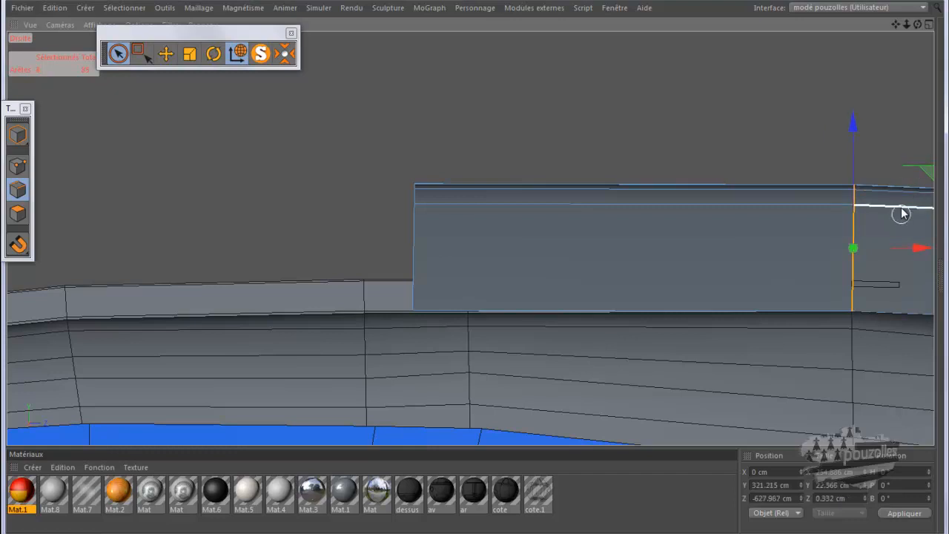
left_click_drag(852, 135, 853, 135)
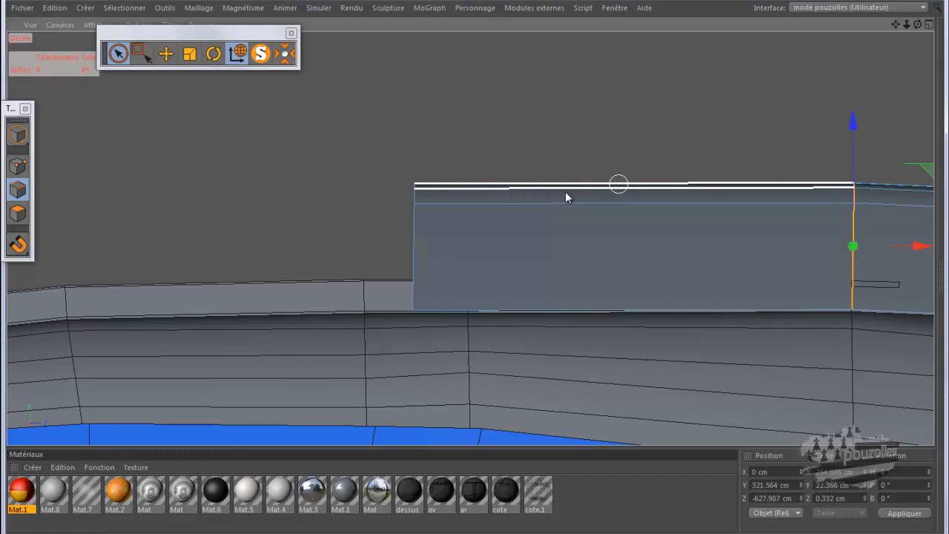
Step: Reselect only the front end edges, extrude them to the next body bend at about Y 320.2 cm, Z -766.6 cm, and tilt them slightly forward
left_click(409, 199)
left_click_drag(458, 157, 463, 217, "ctrl")
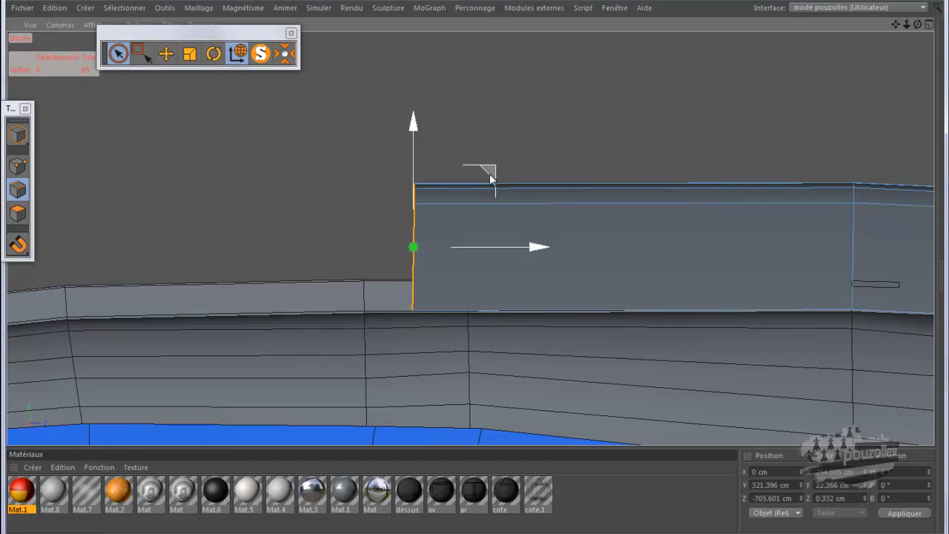
left_click_drag(491, 176, 144, 180)
left_click_drag(897, 24, 533, 270)
left_click(214, 54)
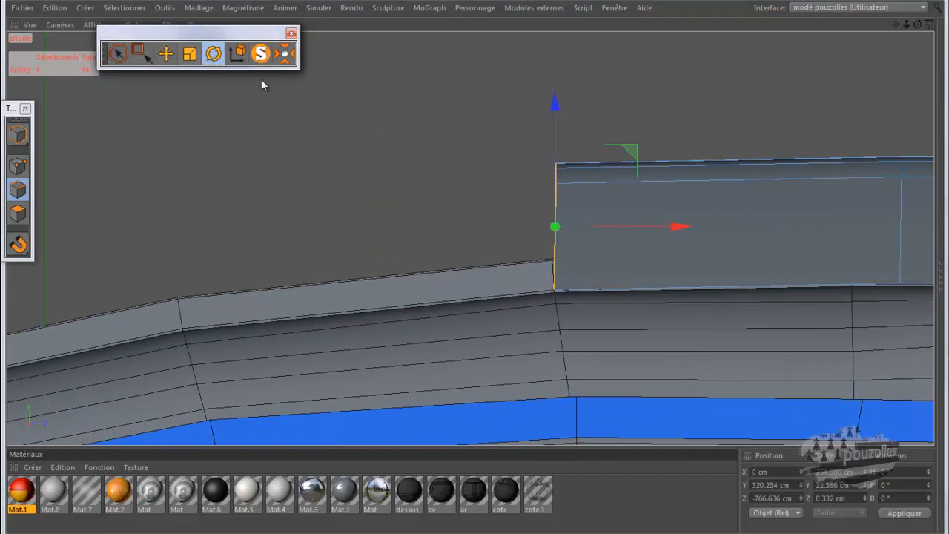
left_click_drag(507, 166, 202, 96)
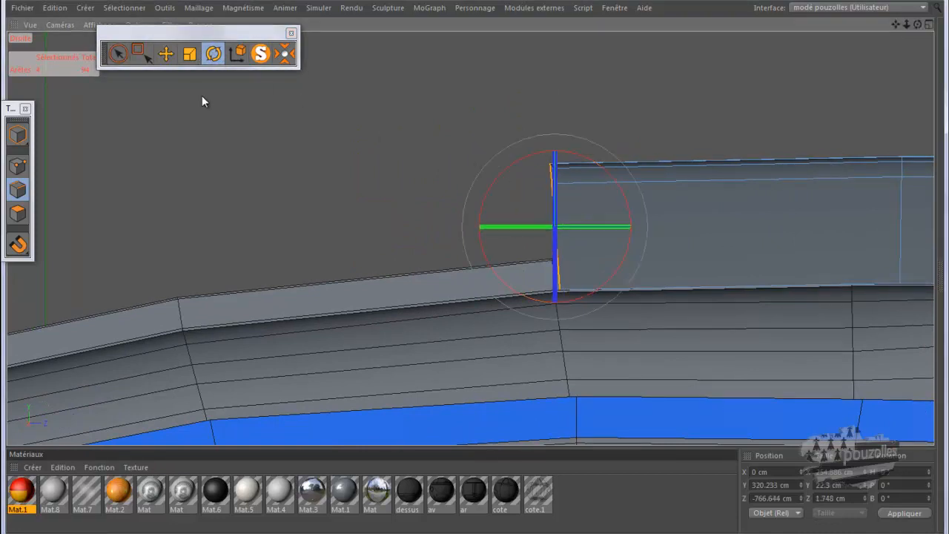
Step: Extrude the end edges to the following body bend at about Y 313.3 cm, Z -833.4 cm, and rotate them about 4.6° to follow the curve
left_click(168, 55)
left_click_drag(628, 153, 258, 187)
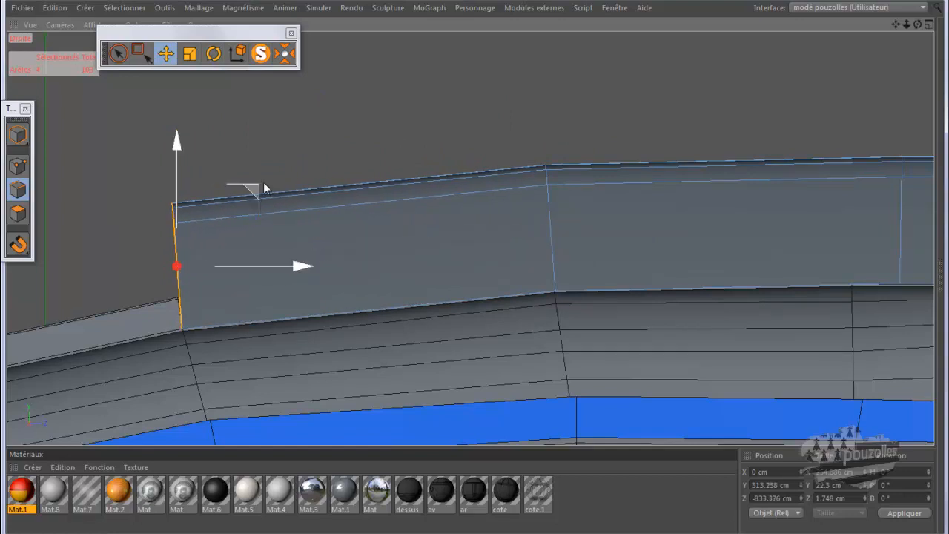
left_click(213, 54)
left_click_drag(893, 25, 495, 261)
scroll(604, 175, "up", 6)
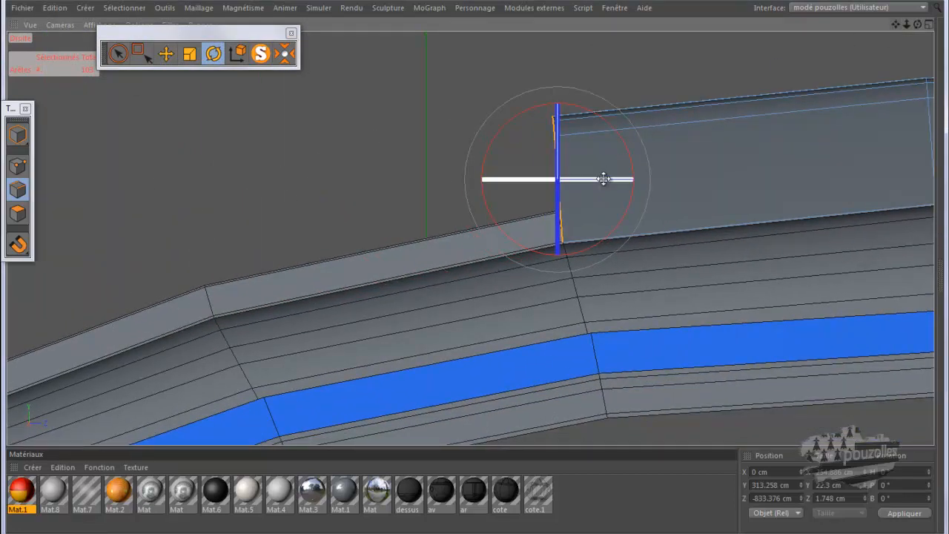
left_click_drag(467, 122, 468, 136)
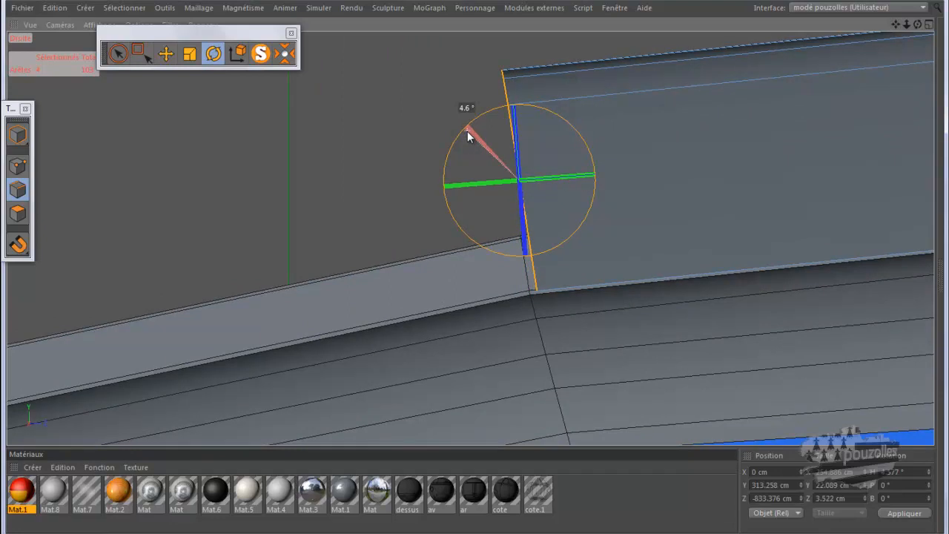
left_click_drag(467, 136, 468, 137)
Step: Extrude the end edges forward and down along the roof to the next bend, at about Y 300 cm, Z -896 cm
key("e")
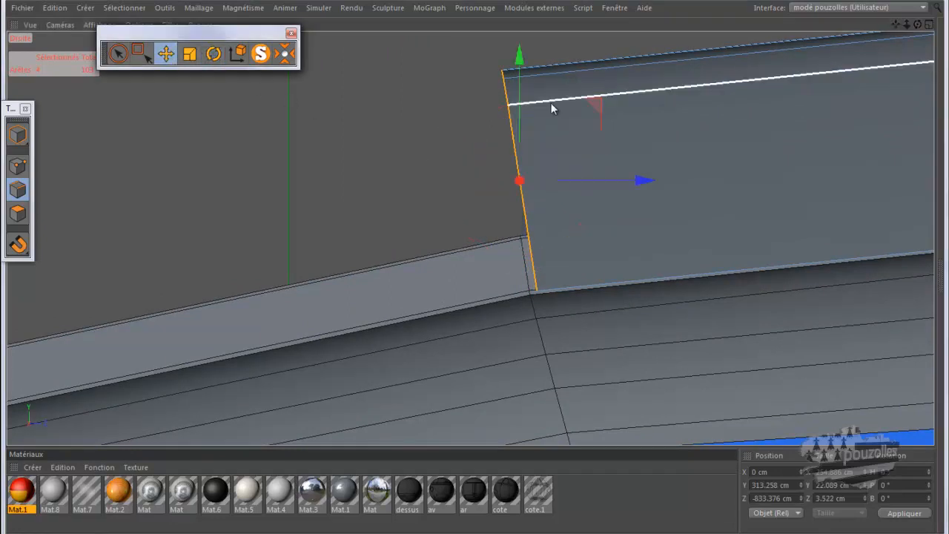
left_click_drag(592, 106, 229, 176)
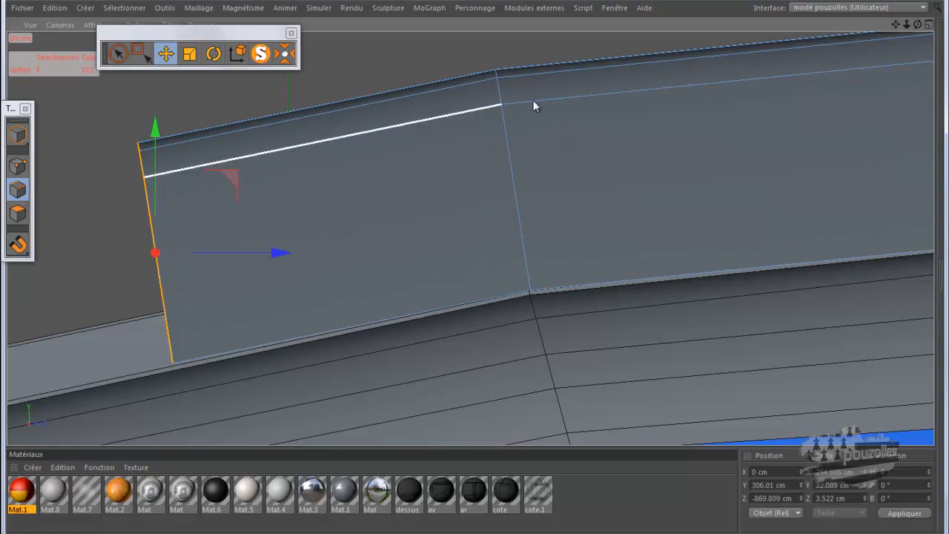
left_click_drag(895, 24, 757, 64)
left_click_drag(669, 111, 405, 167)
Step: Tilt the end edges further forward, then nudge them onto the body bend at about Y 299.8 cm, Z -897.2 cm
left_click(214, 53)
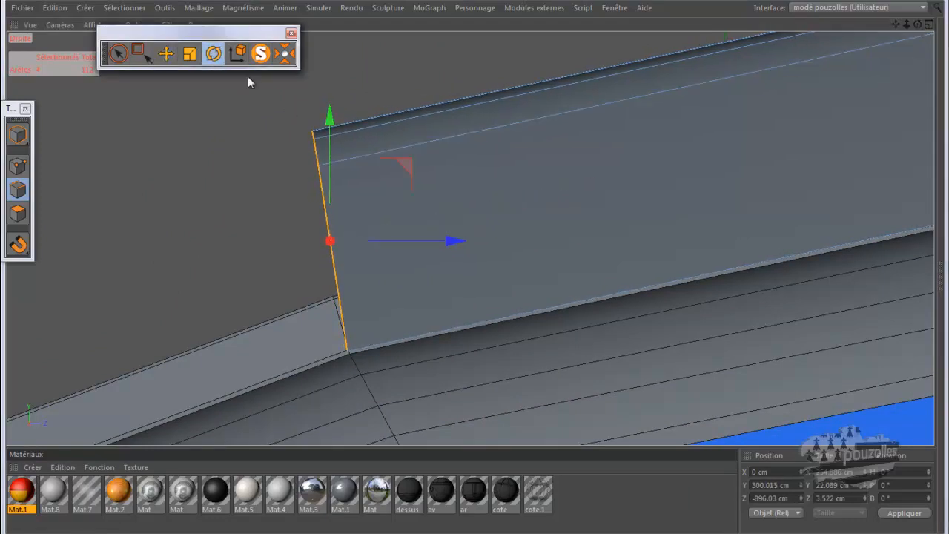
mouse_move(298, 171)
left_mouse_down()
mouse_move(293, 180)
mouse_move(284, 167)
left_mouse_up()
left_click(165, 53)
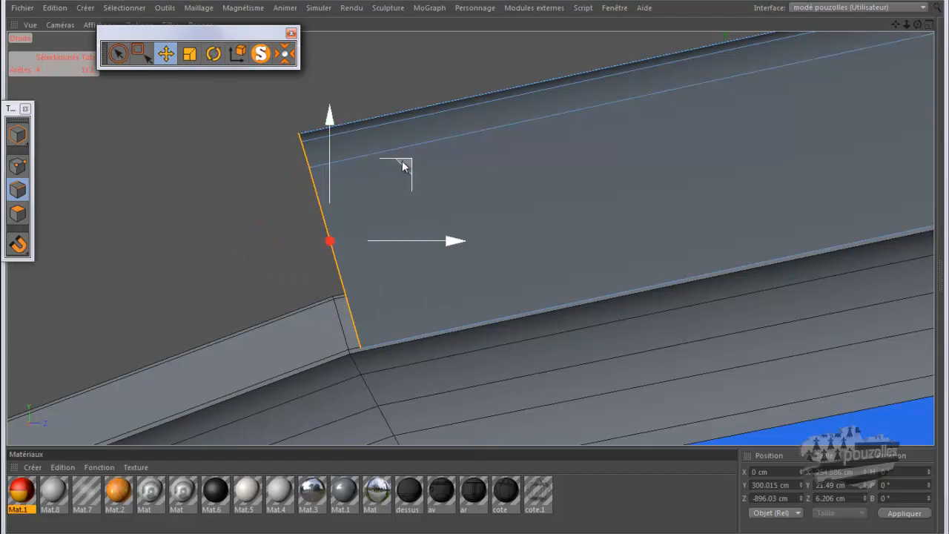
left_click_drag(404, 164, 396, 169)
Step: Extrude the end edges to the last bend before the roof's front corner, at about Y 277.6 cm, Z -955.4 cm
scroll(416, 252, "down", 6)
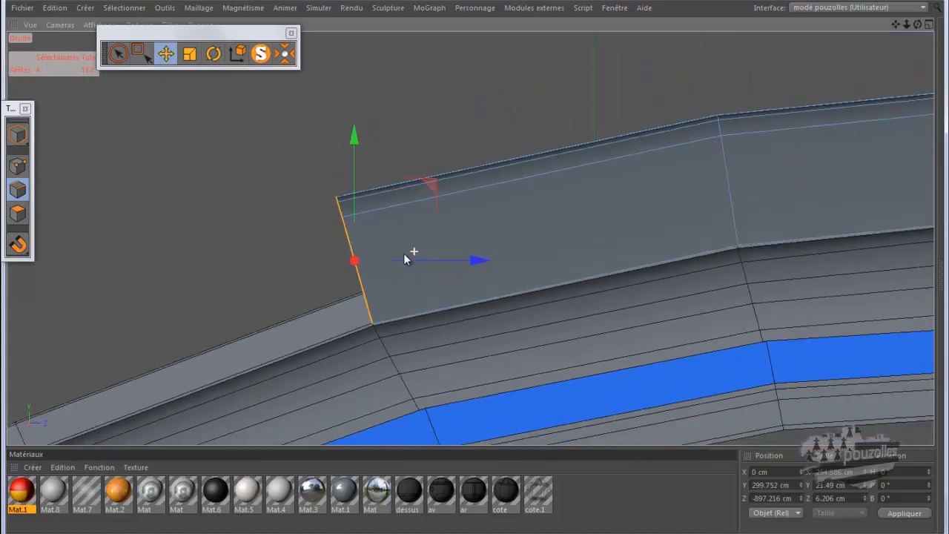
scroll(379, 256, "down", 4)
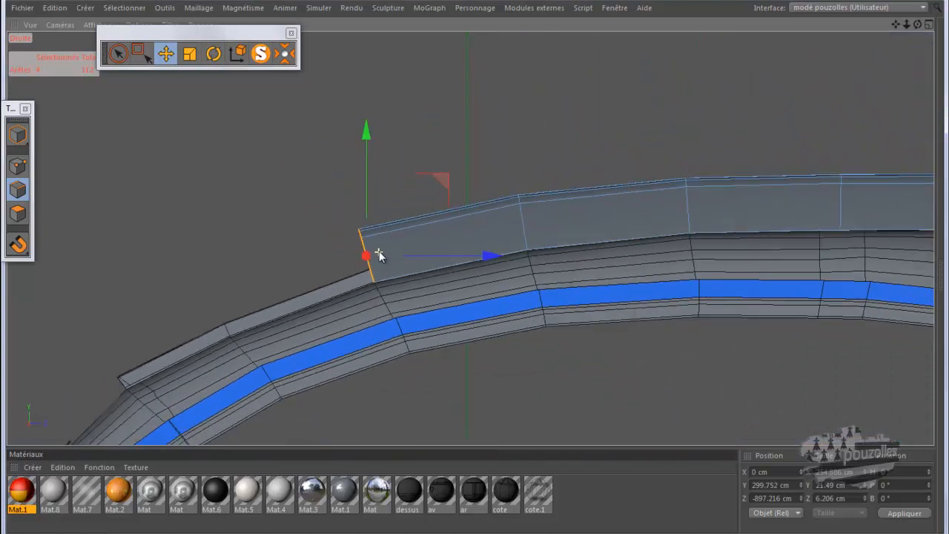
scroll(380, 252, "up", 2)
scroll(339, 259, "down", 2)
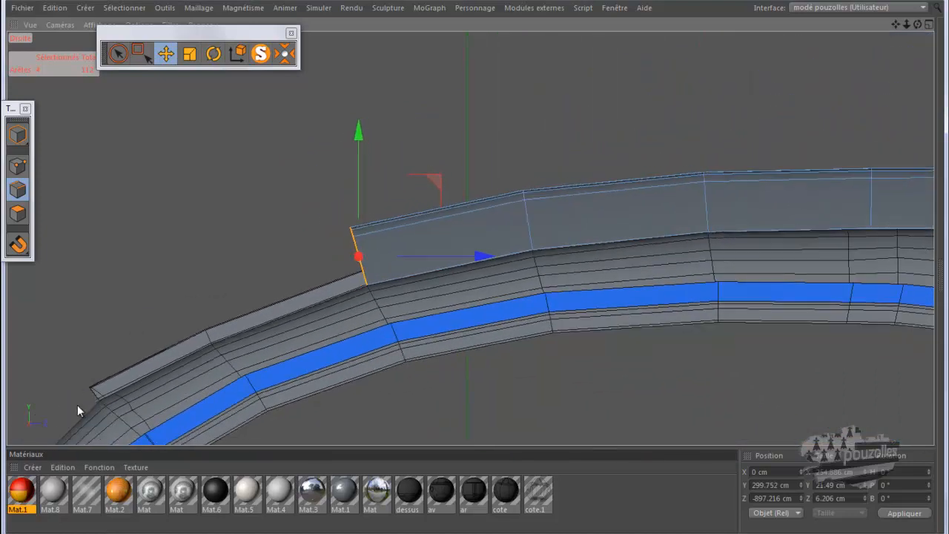
scroll(76, 418, "up", 2)
scroll(76, 415, "up", 3)
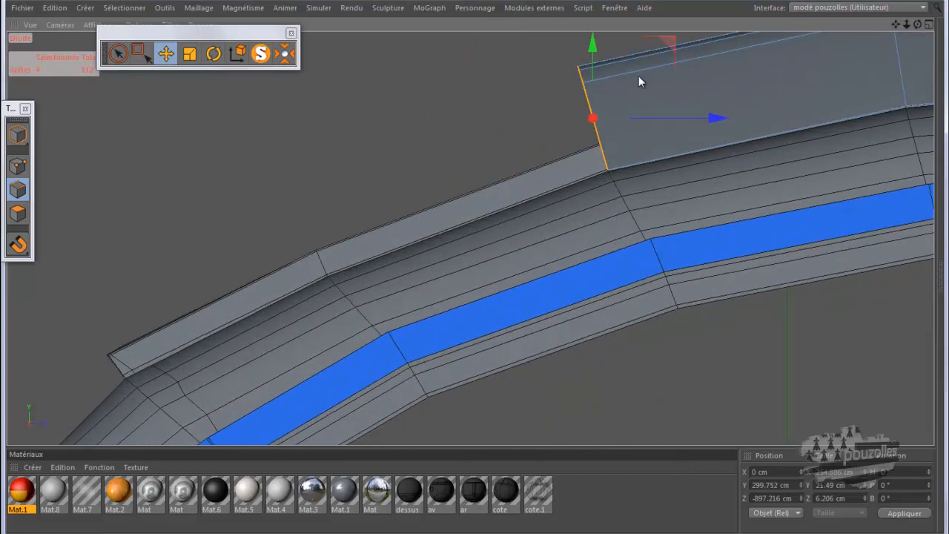
left_click_drag(667, 37, 387, 146)
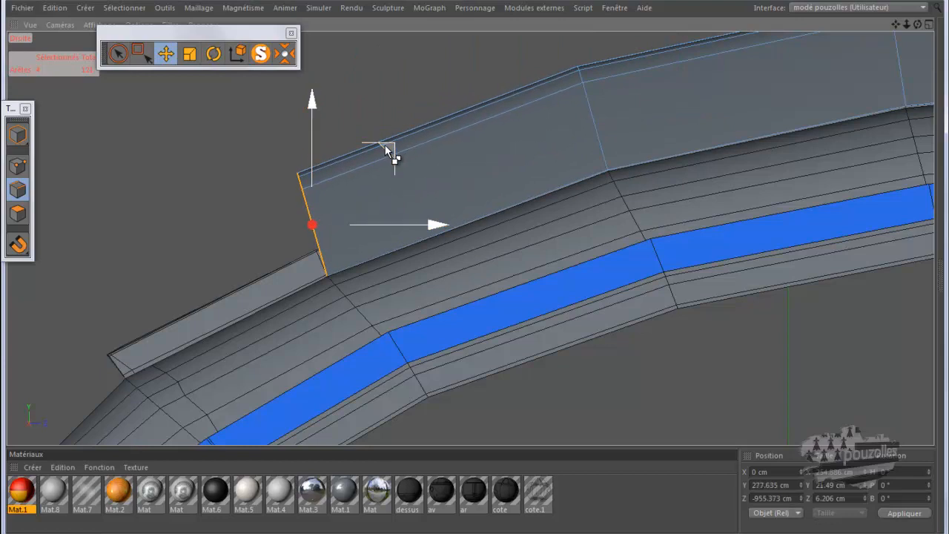
Step: Tilt the end edges further to match this bend and nudge them onto it, at about Y 277.7 cm, Z -957 cm
left_click(213, 55)
left_click_drag(282, 155, 275, 166)
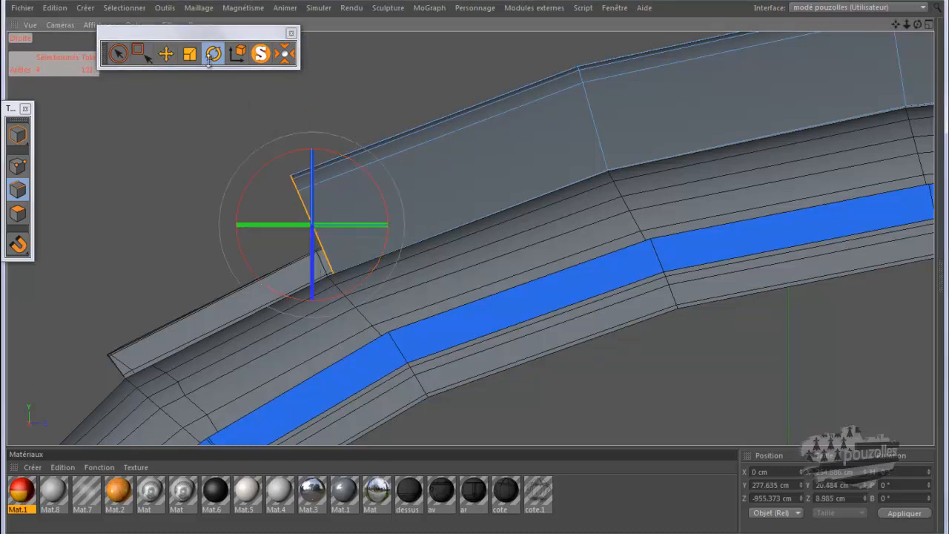
left_click(165, 54)
scroll(285, 236, "up", 3)
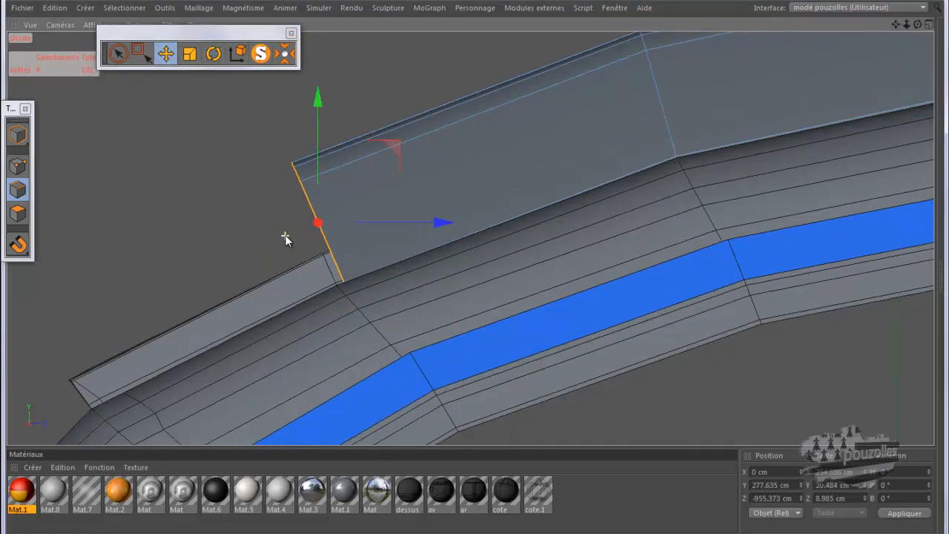
left_click_drag(400, 139, 138, 253)
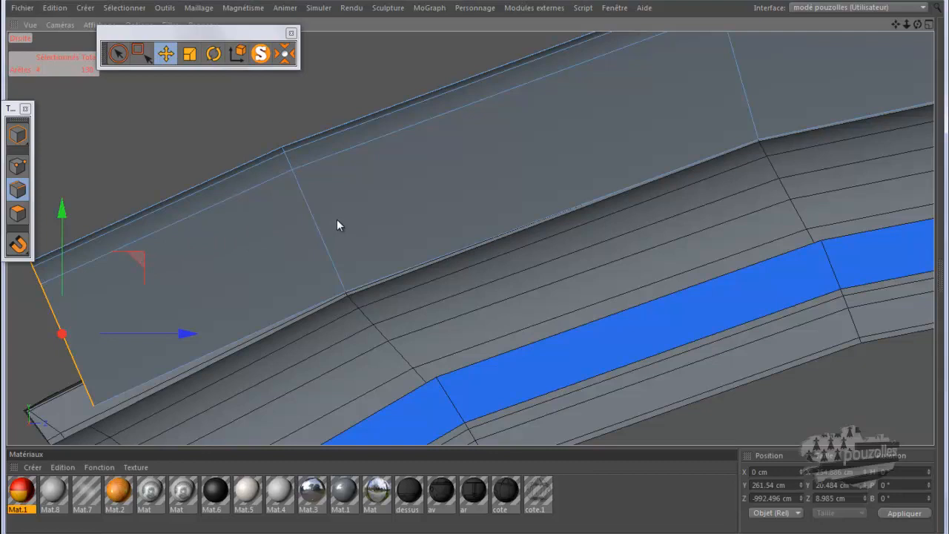
left_click(55, 8)
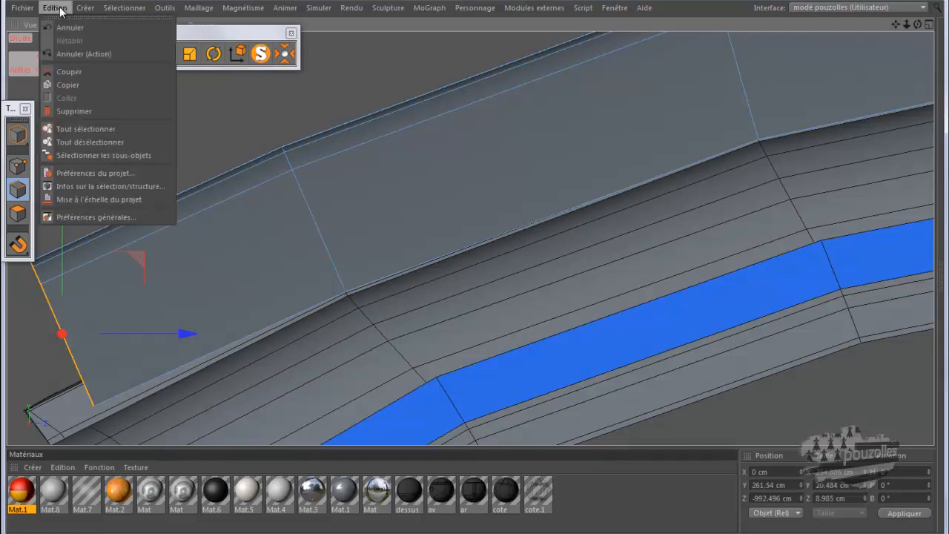
left_click(62, 26)
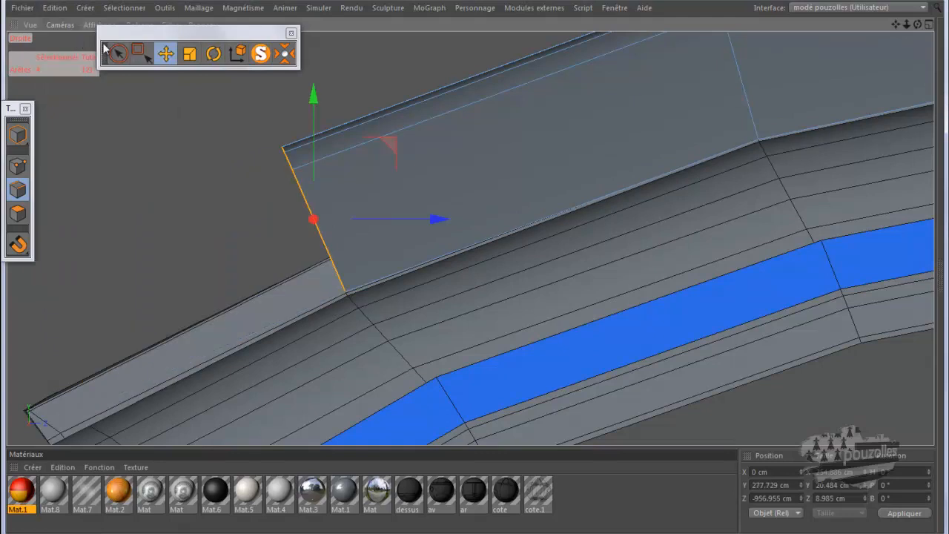
left_click_drag(393, 144, 164, 257, "ctrl")
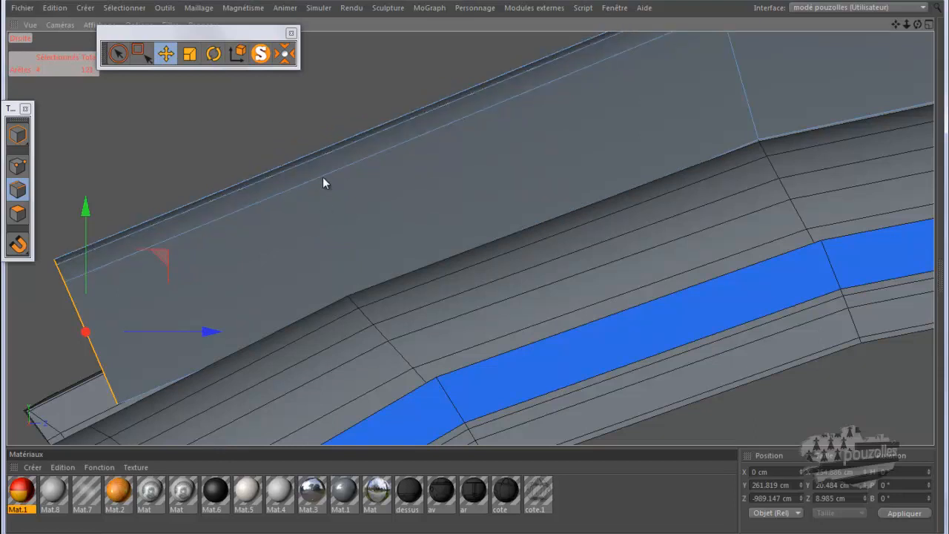
left_click(64, 9)
left_click(76, 29)
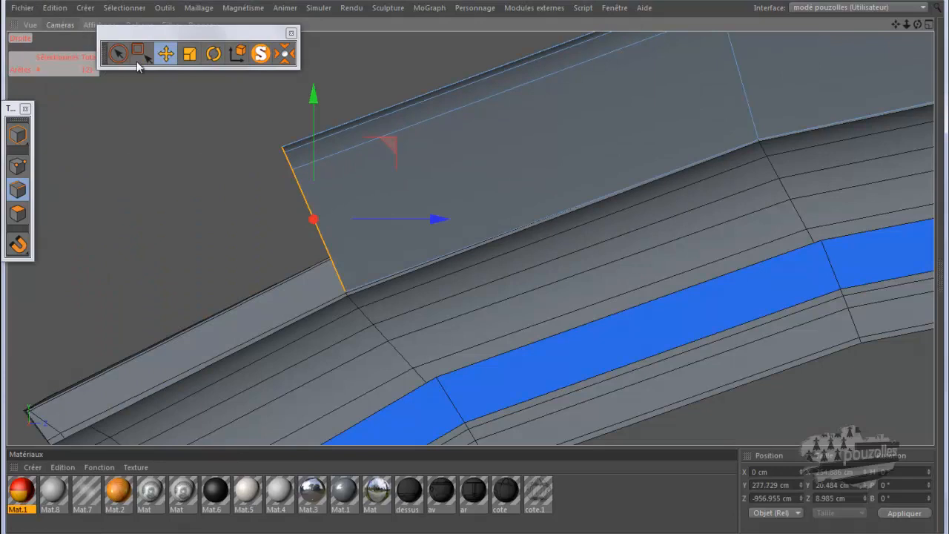
Step: Extrude the end edges down to the roof's front corner, at about Y 255.7 cm, Z -998.8 cm
mouse_move(392, 140)
left_mouse_down()
mouse_move(213, 166)
mouse_move(124, 240)
mouse_move(96, 297)
left_mouse_up()
scroll(487, 195, "down", 4)
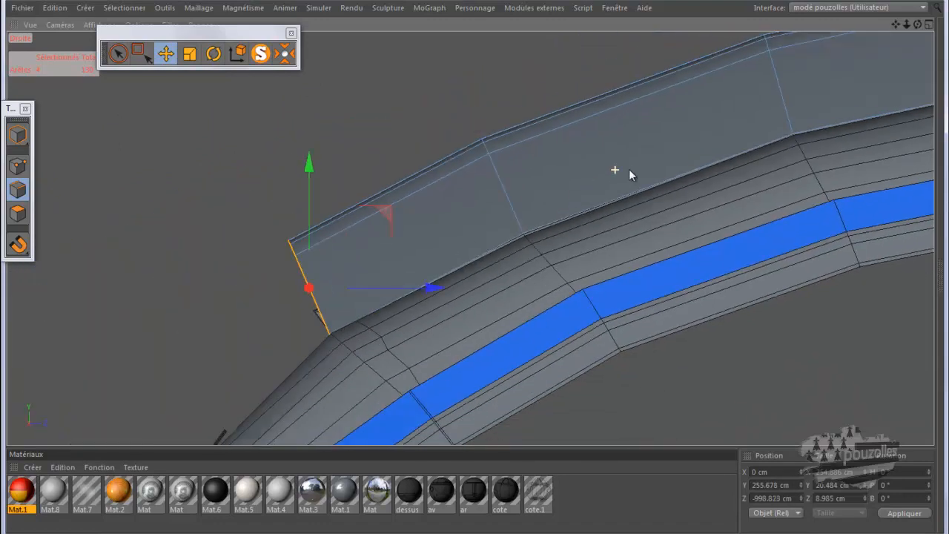
scroll(343, 335, "up", 5)
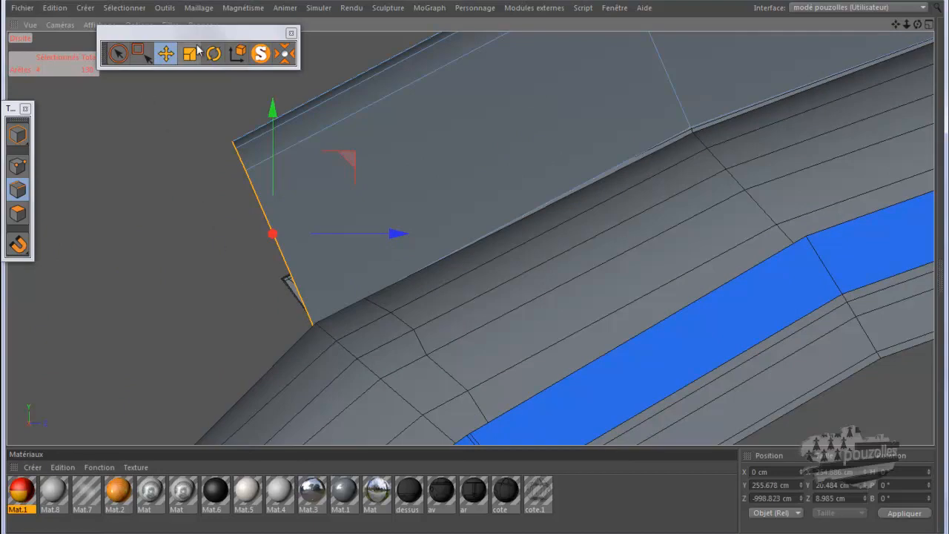
Step: Rotate the front end edges to roughly 45° and nudge them forward and down to about Y 255 cm, Z -999.8 cm
left_click(214, 53)
left_click_drag(233, 171, 215, 193)
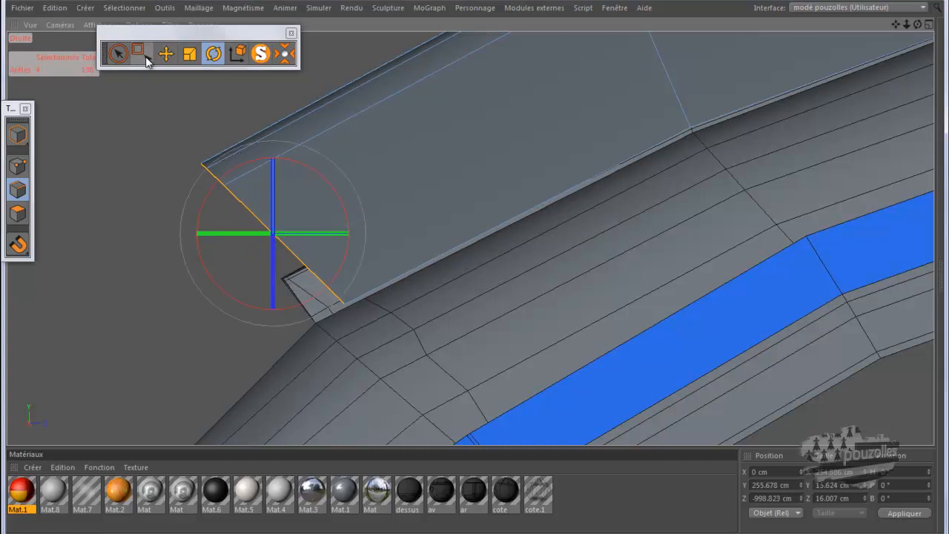
left_click(166, 54)
mouse_move(337, 156)
left_mouse_down()
mouse_move(324, 174)
mouse_move(340, 167)
left_mouse_up()
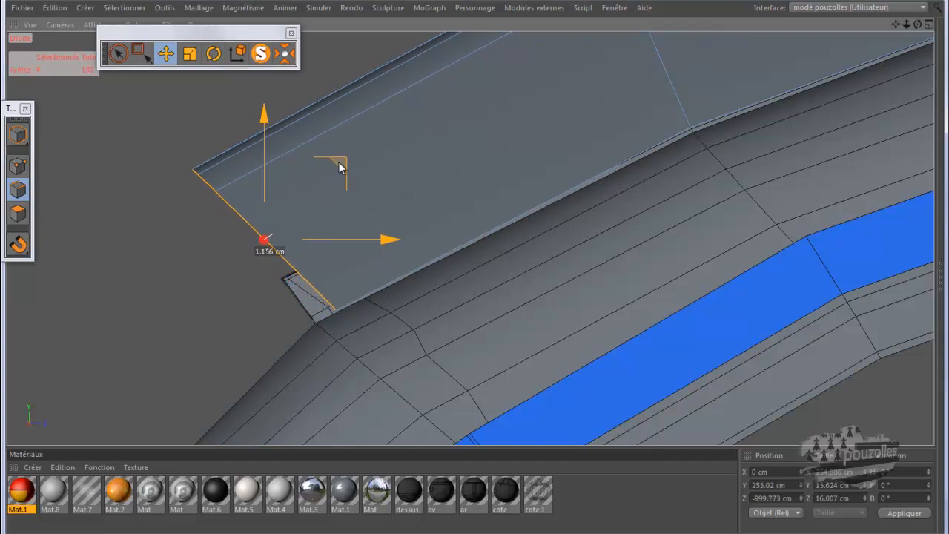
left_click_drag(341, 167, 340, 167)
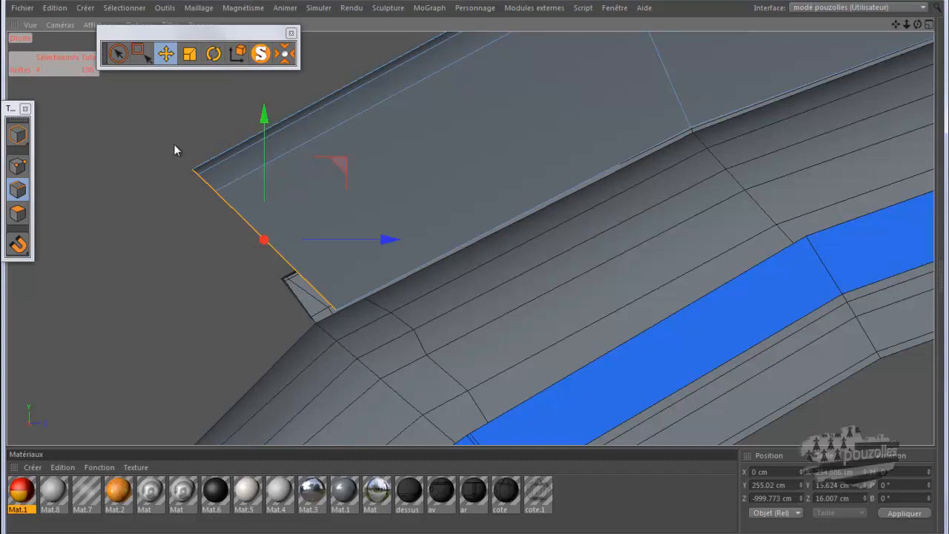
Step: Move the modeling axis to the lower tip of the front end edges, at about Y 247.2 cm, Z -991.8 cm
key("l")
scroll(338, 322, "up", 5)
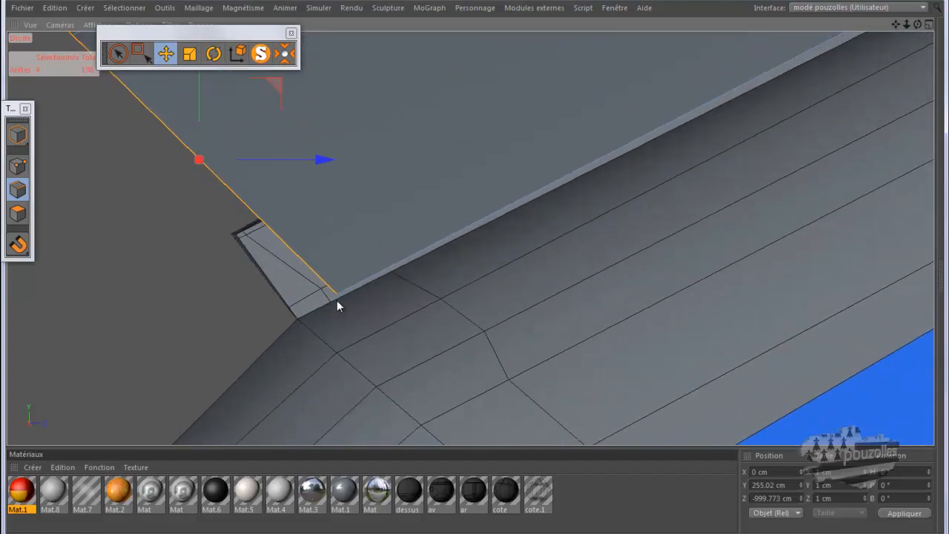
left_click(337, 295)
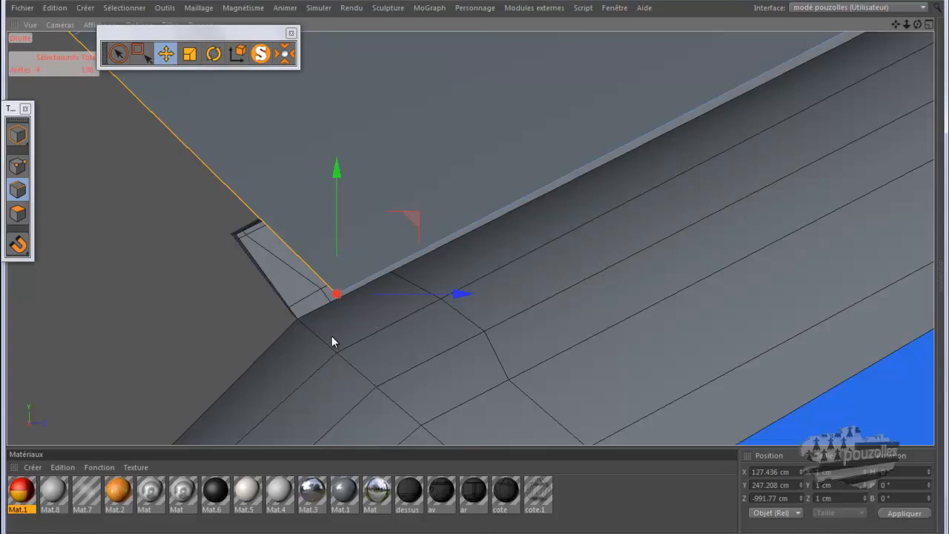
key("l")
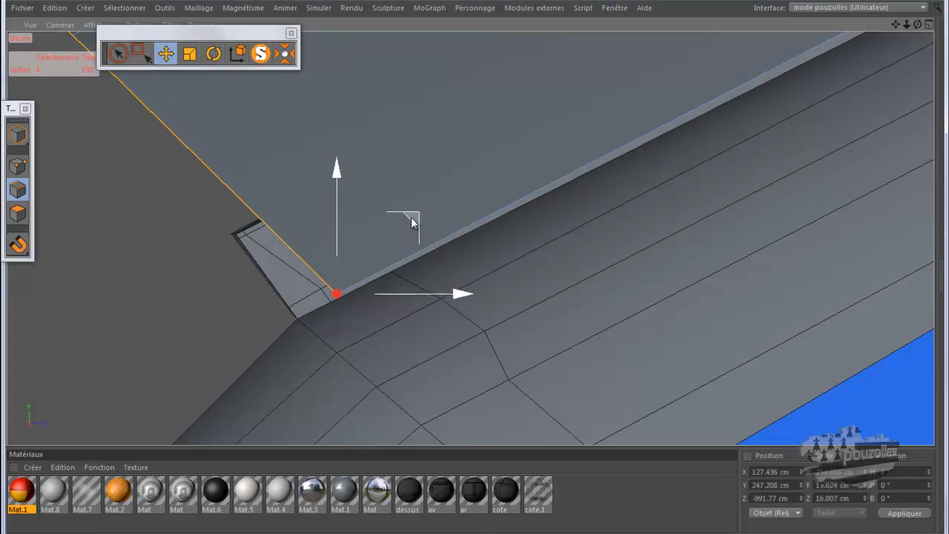
Step: Extrude the front end edges slightly to about Y 247.06 cm, Z -992.15 cm and rotate them around their lower tip to fan the corner downward
left_click_drag(416, 227, 404, 222)
left_click(213, 54)
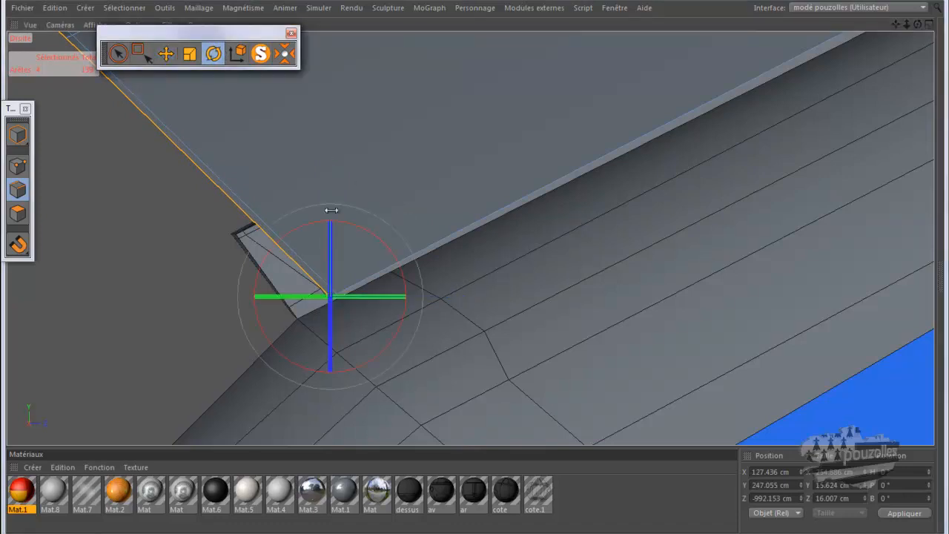
left_click_drag(310, 222, 293, 245)
left_click_drag(435, 229, 597, 245, "alt")
left_click_drag(428, 240, 423, 259)
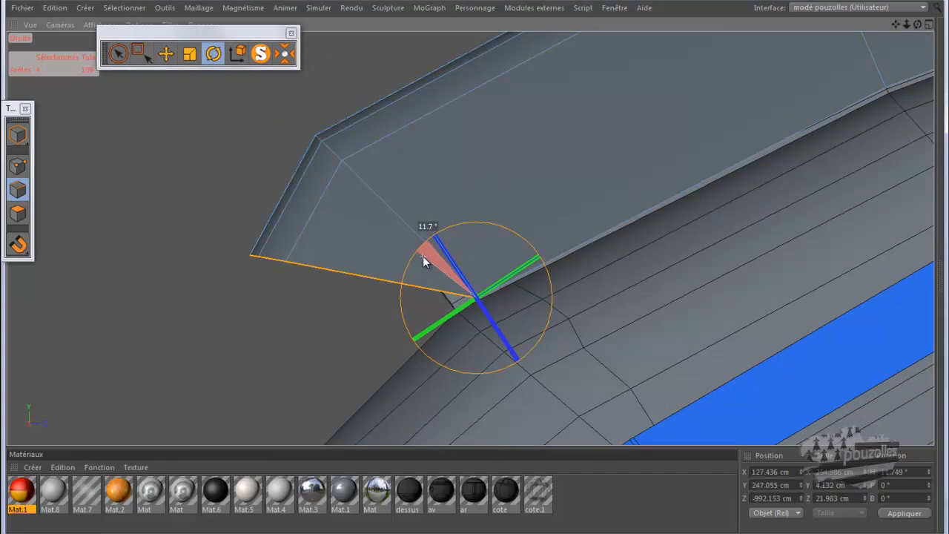
left_click_drag(423, 256, 423, 255)
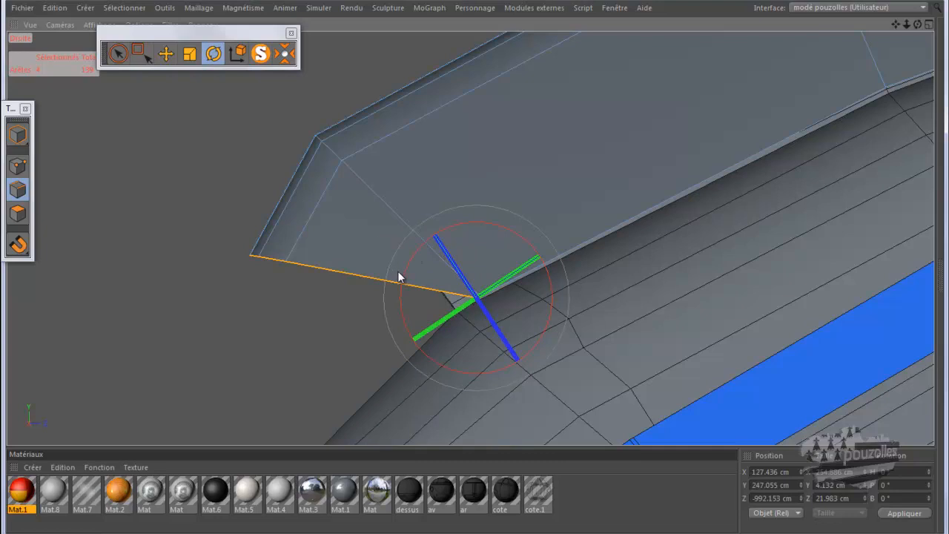
Step: Extrude the end edges again to about Y 246.83 cm, Z -992.49 cm and rotate them further around the tip to continue the rounded corner
left_click(166, 54)
scroll(511, 302, "up", 5)
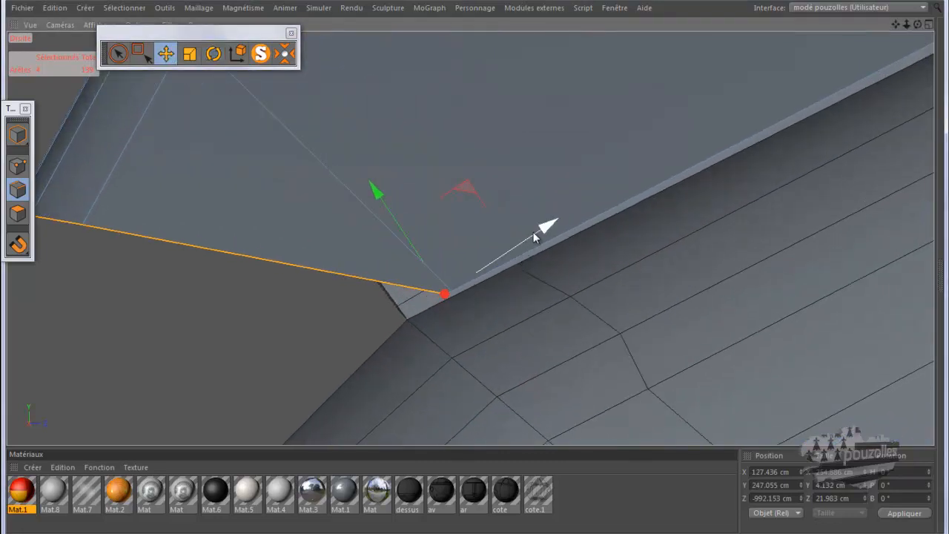
left_click_drag(542, 223, 533, 223)
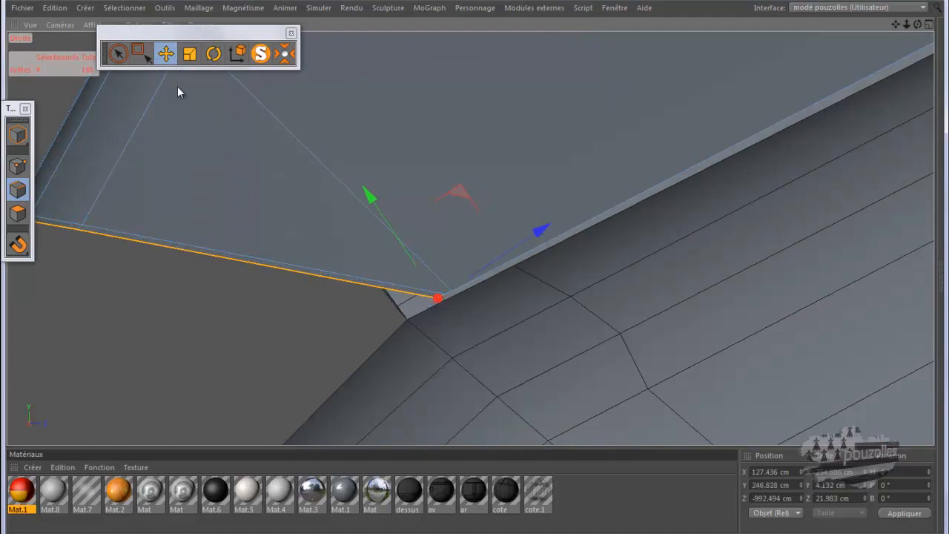
left_click(214, 53)
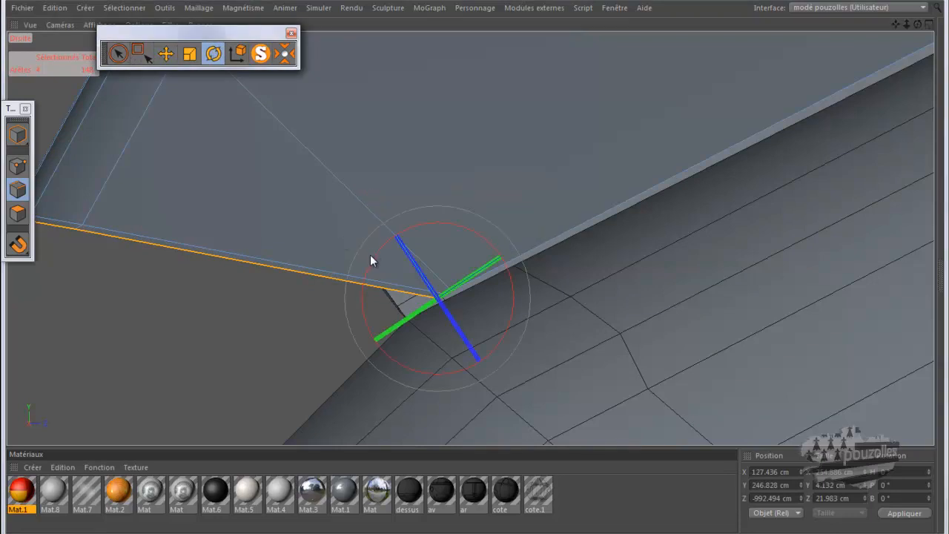
left_click_drag(373, 268, 363, 304)
scroll(645, 236, "down", 6)
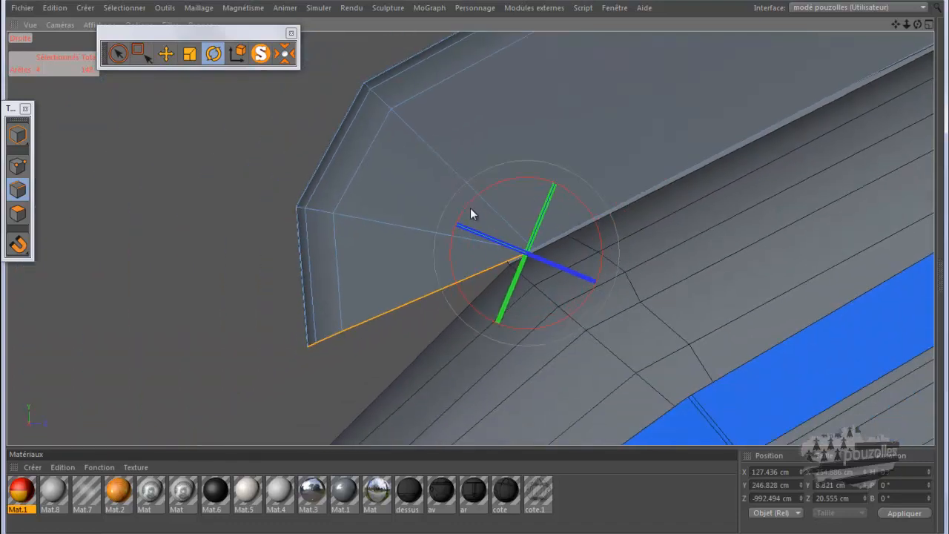
mouse_move(466, 214)
left_mouse_down()
mouse_move(469, 230)
mouse_move(470, 213)
left_mouse_up()
scroll(519, 267, "up", 2)
scroll(512, 273, "up", 1)
scroll(522, 252, "up", 1)
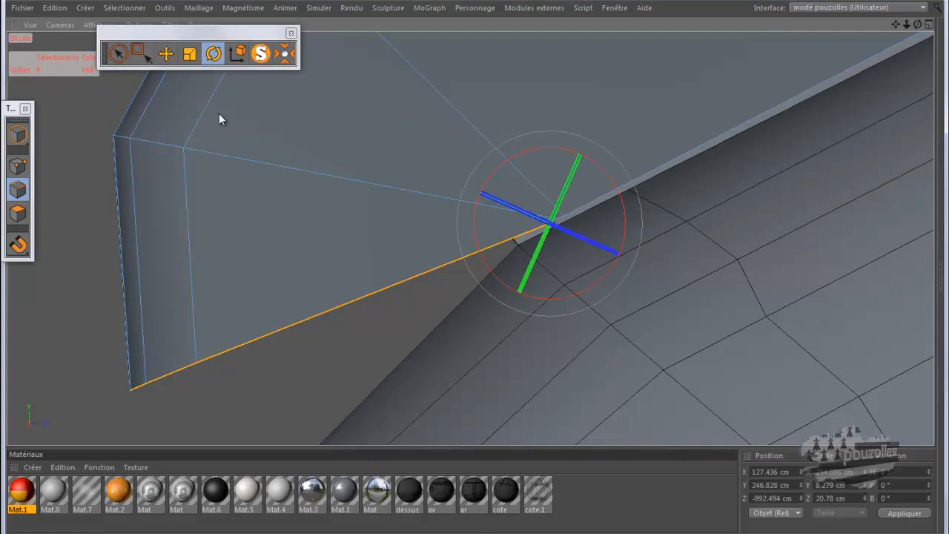
left_click(166, 53)
left_click_drag(514, 134, 497, 140)
left_click(55, 7)
left_click(63, 26)
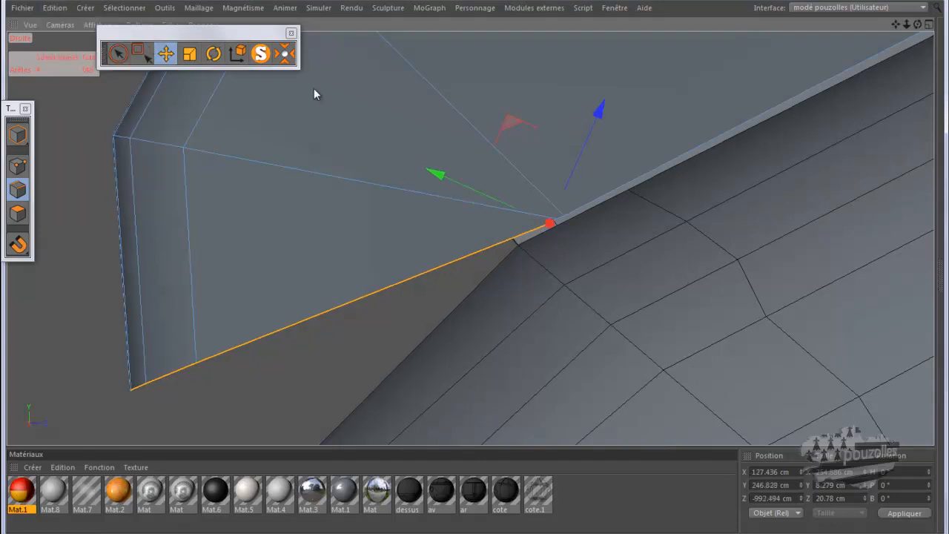
Step: Extrude the end edges to about Y 245.98 cm, Z -994.16 cm, rotate them to roughly 45° along the windscreen pillar, and clear the edge selection
left_click_drag(509, 125, 474, 141)
key("r")
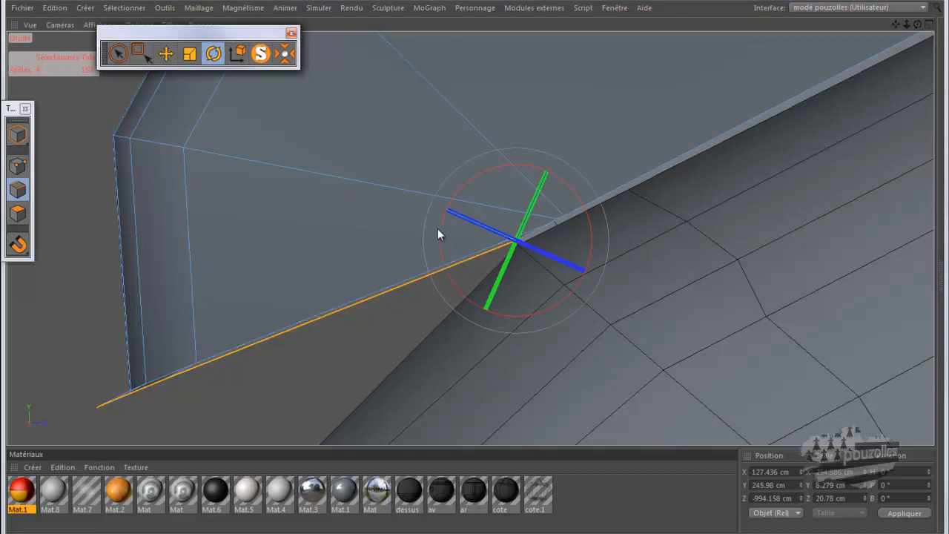
left_click_drag(442, 223, 447, 257)
scroll(600, 230, "down", 4)
left_click_drag(598, 213, 405, 273, "alt")
scroll(405, 270, "down", 4)
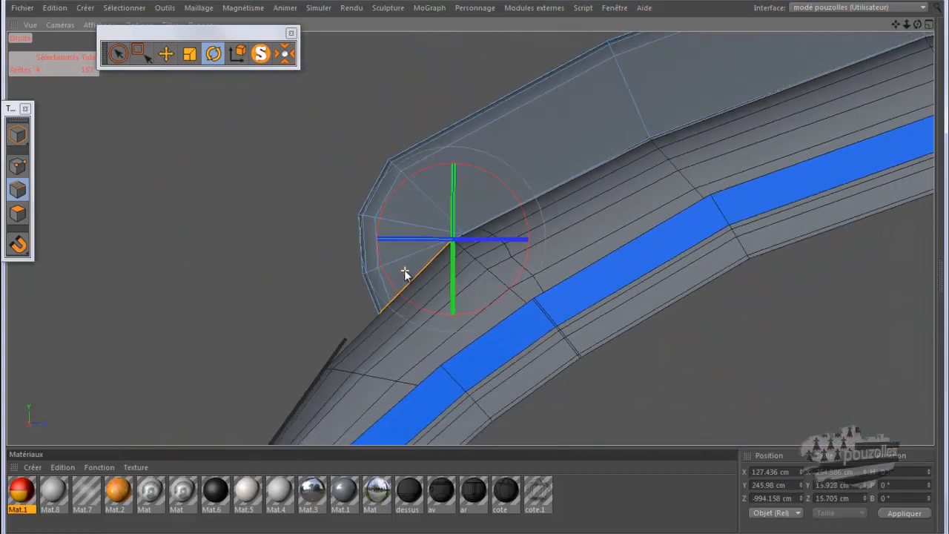
left_click(357, 329)
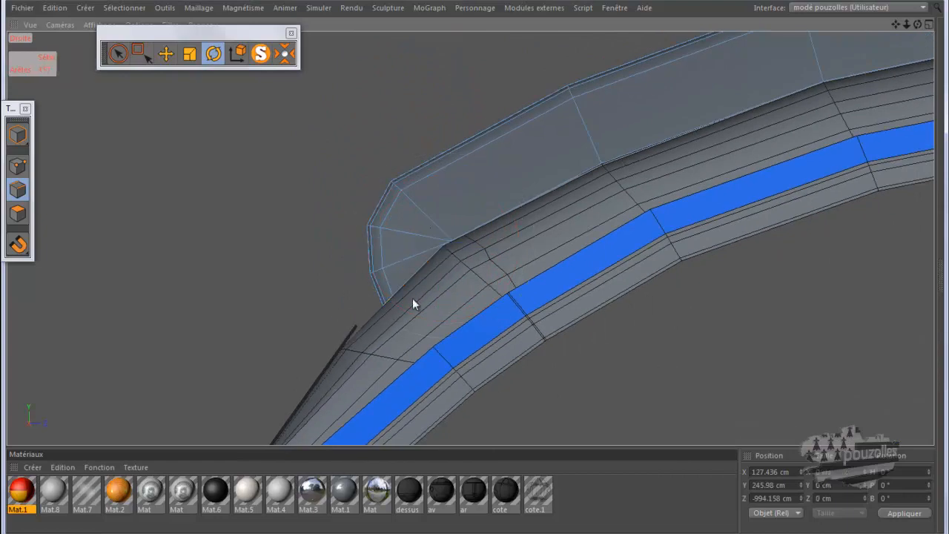
Step: Reset the side view to its default framing and examine the fit of the roof's front corner against the body in side and perspective views
left_click_drag(919, 26, 480, 271)
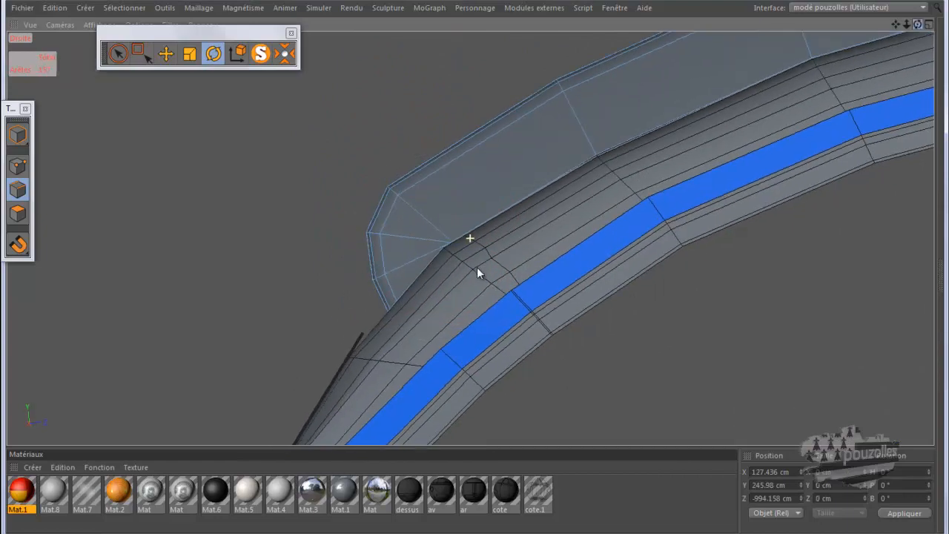
left_click(56, 8)
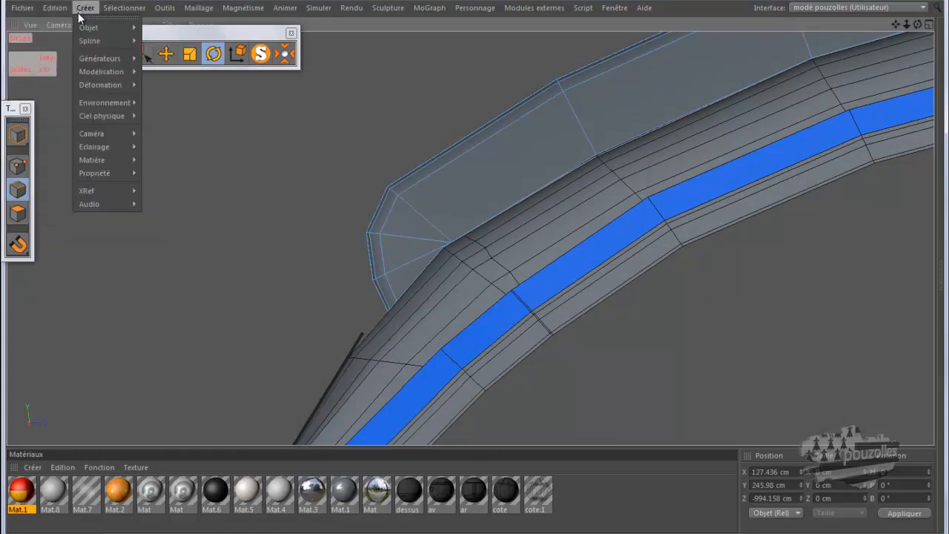
left_click(30, 27)
left_click(30, 27)
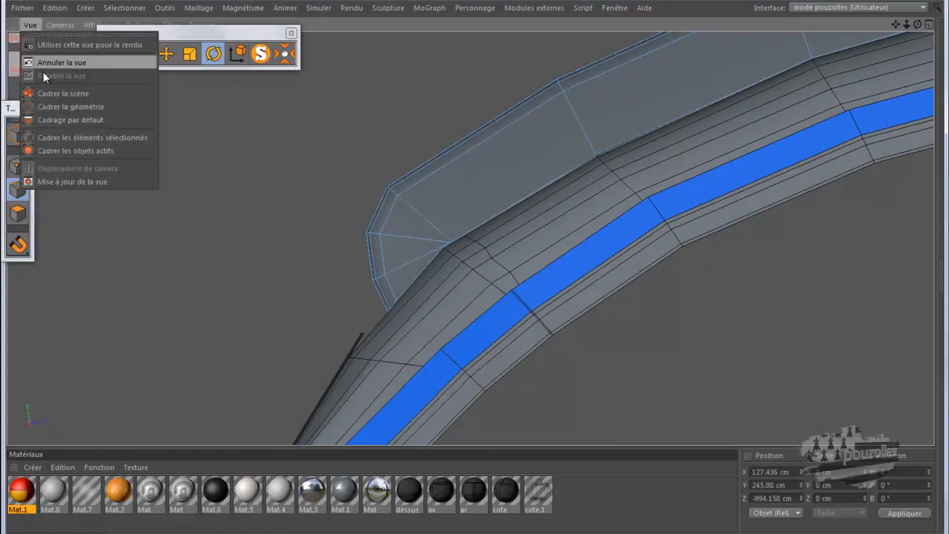
left_click(52, 121)
scroll(254, 290, "down", 3)
scroll(343, 139, "up", 5)
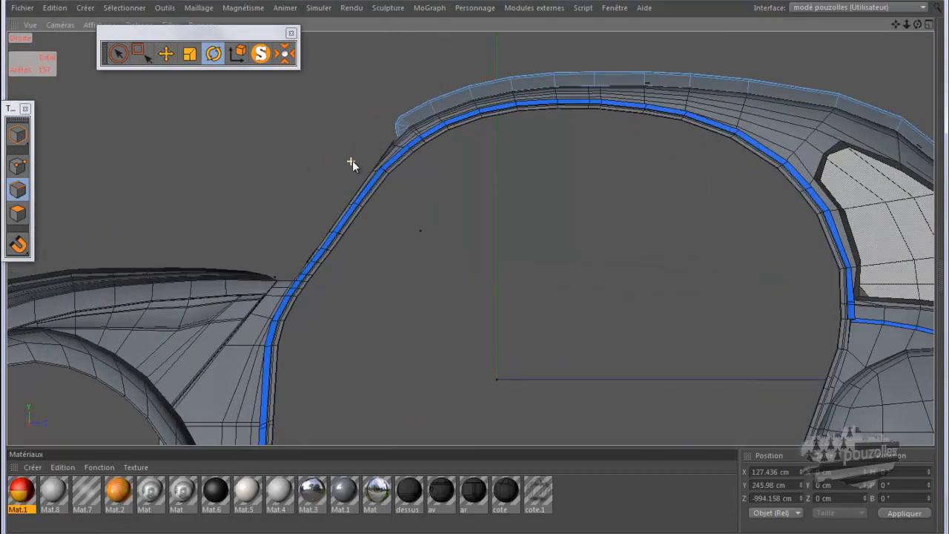
scroll(356, 158, "up", 5)
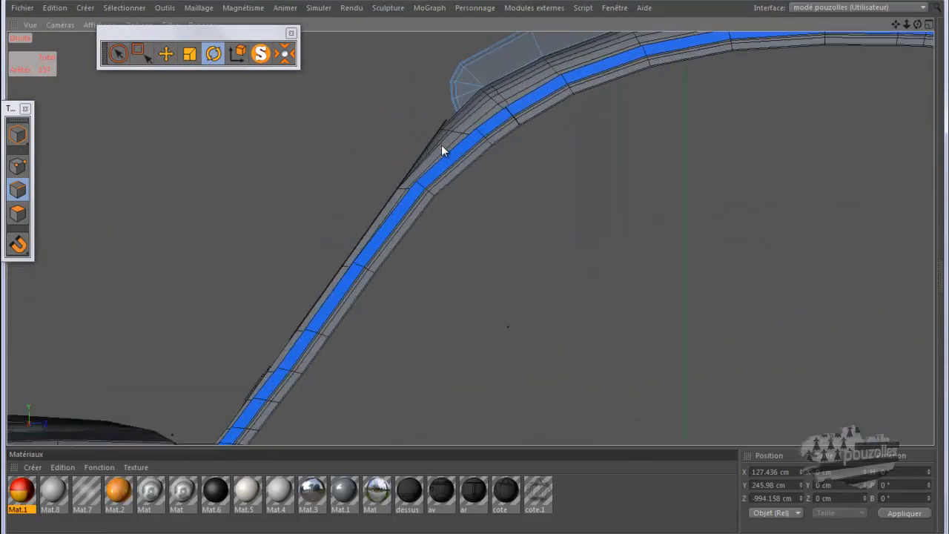
scroll(441, 144, "up", 4)
middle_click(302, 148)
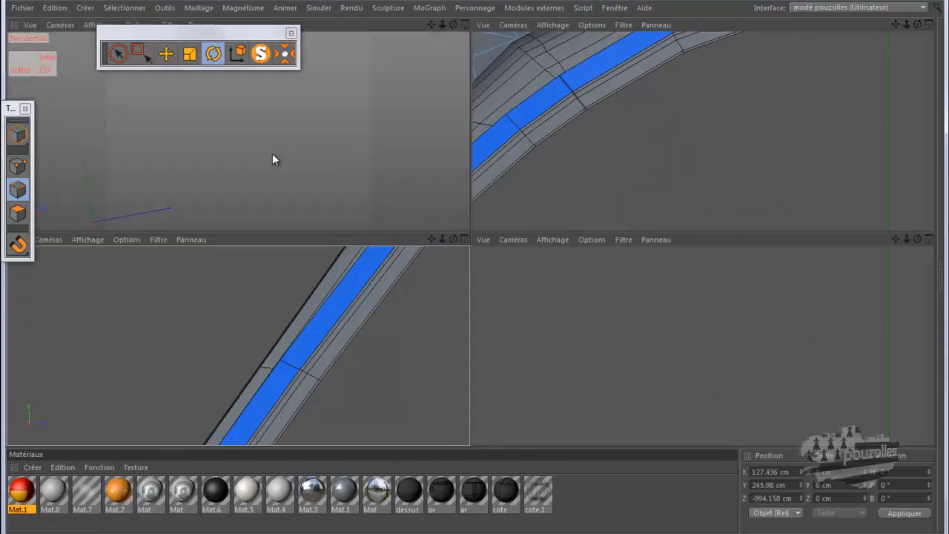
middle_click(461, 122)
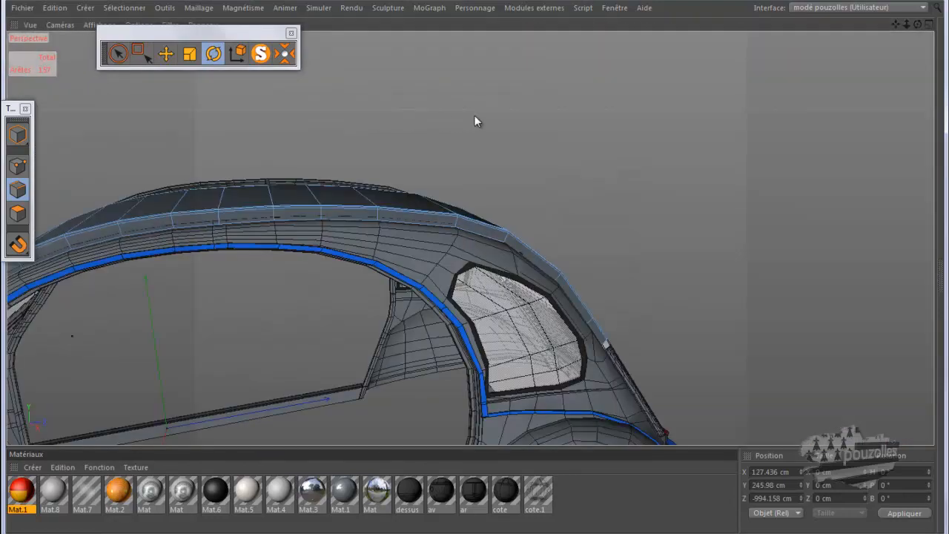
left_click_drag(460, 122, 631, 135, "alt")
left_click_drag(399, 203, 95, 289, "alt")
scroll(108, 270, "up", 5)
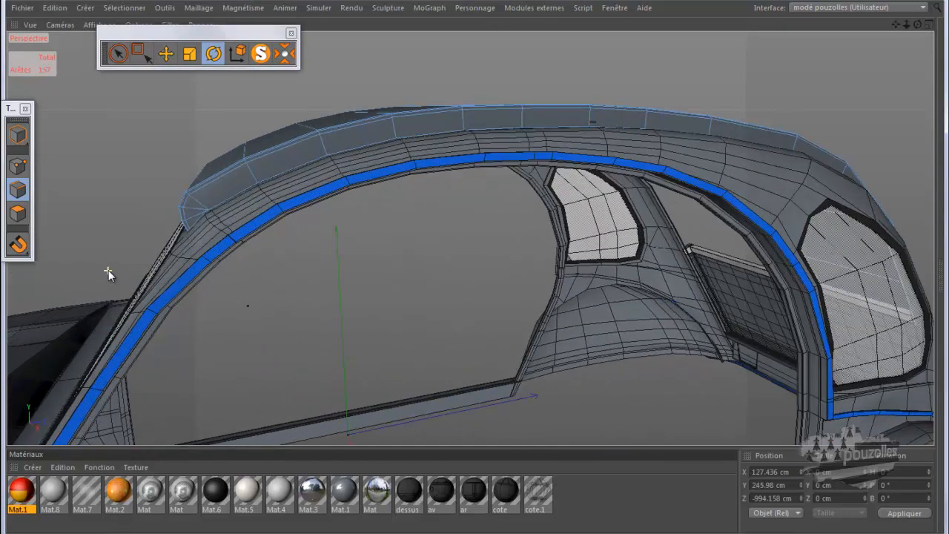
scroll(108, 270, "up", 4)
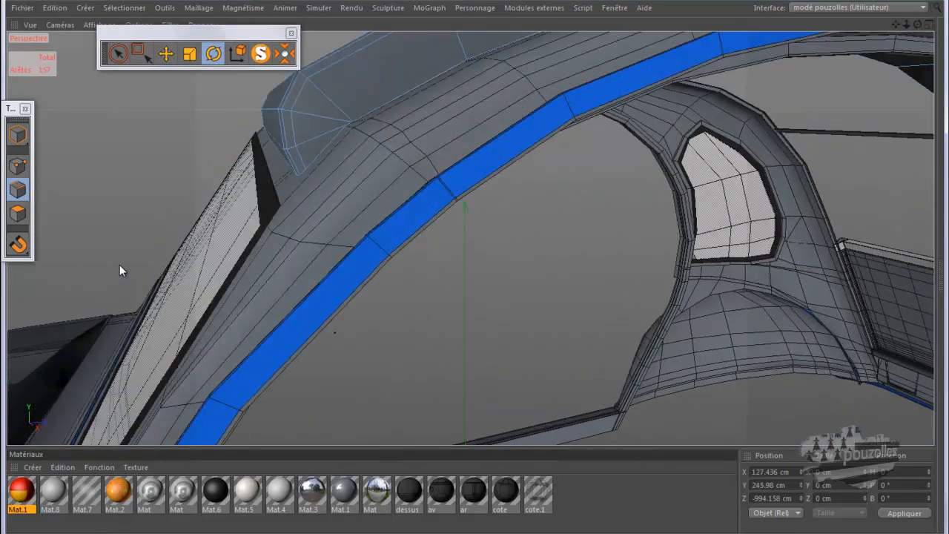
scroll(119, 266, "up", 2)
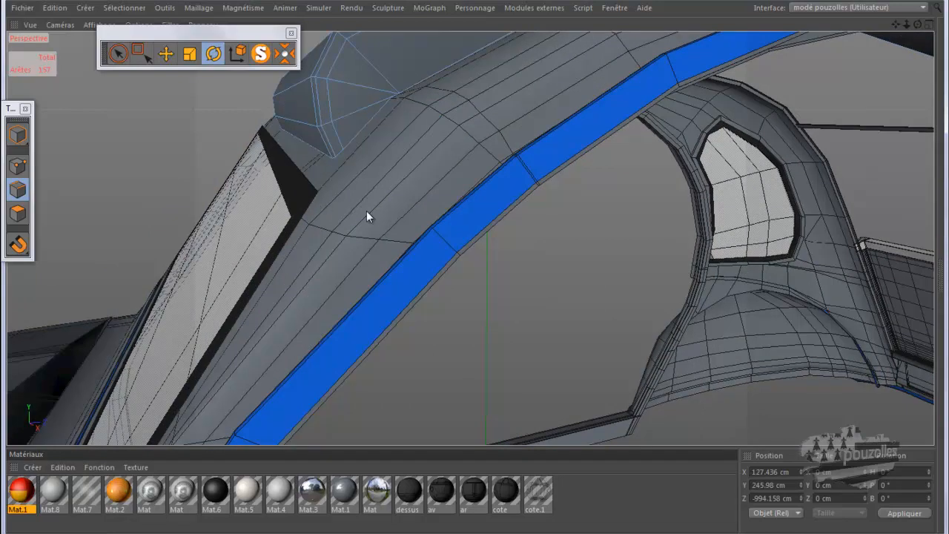
left_click_drag(917, 24, 476, 267)
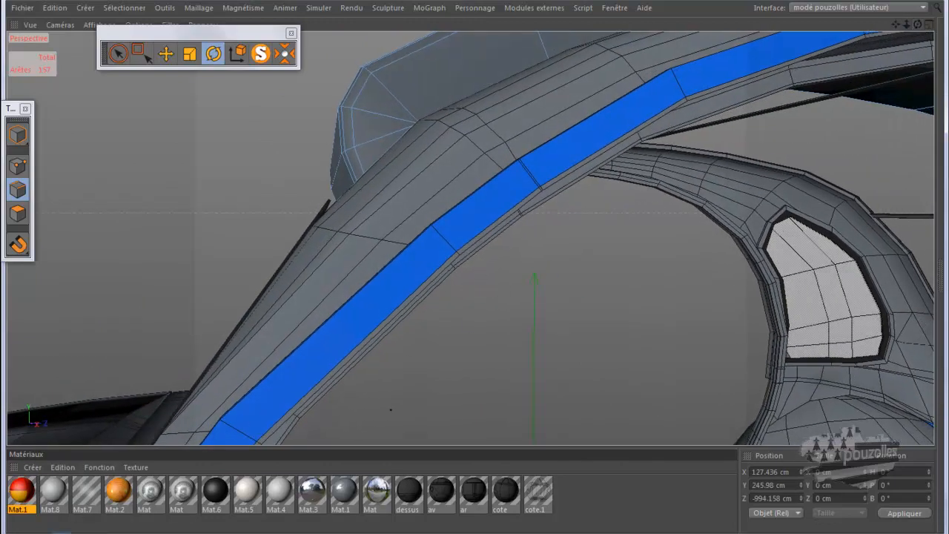
Step: Show the object list beside the model and enable the subdivision of the carrosserie object
left_click(72, 533)
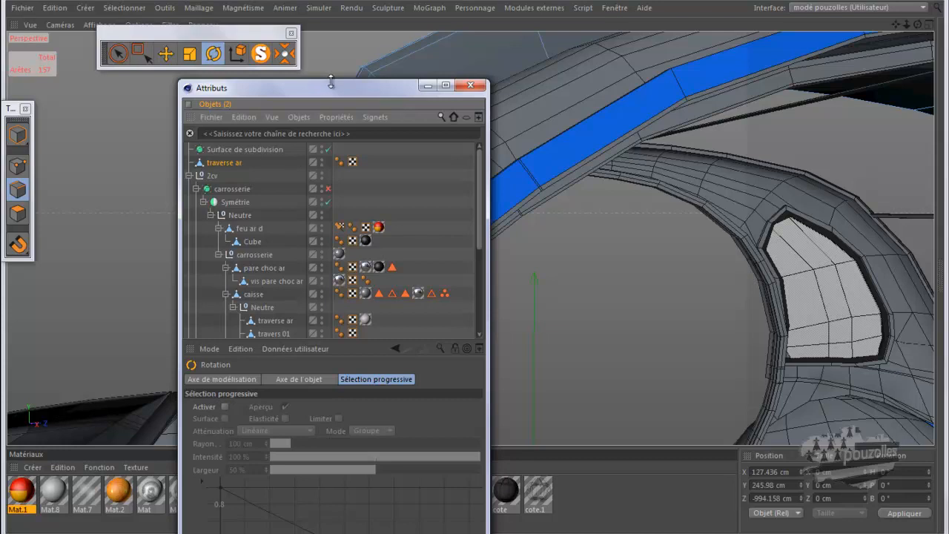
left_click_drag(333, 94, 762, 55)
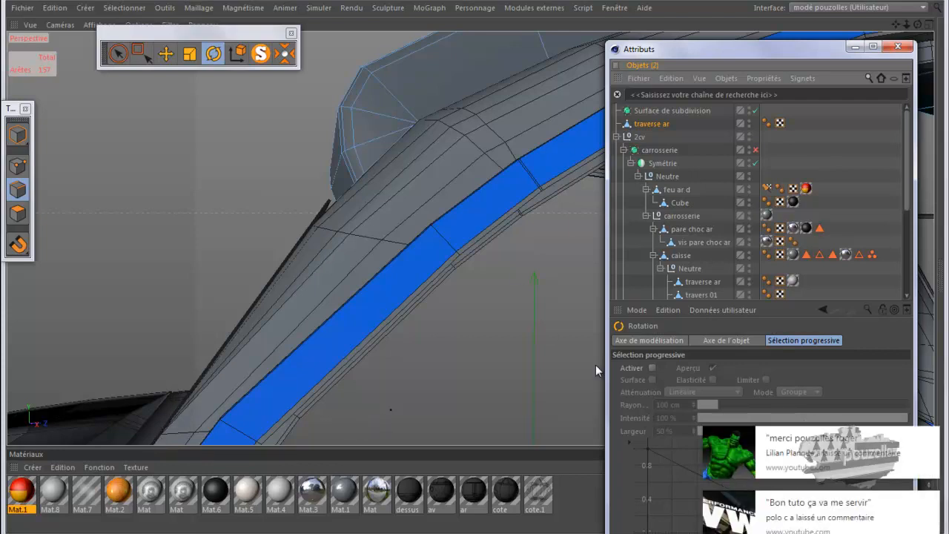
left_click(931, 436)
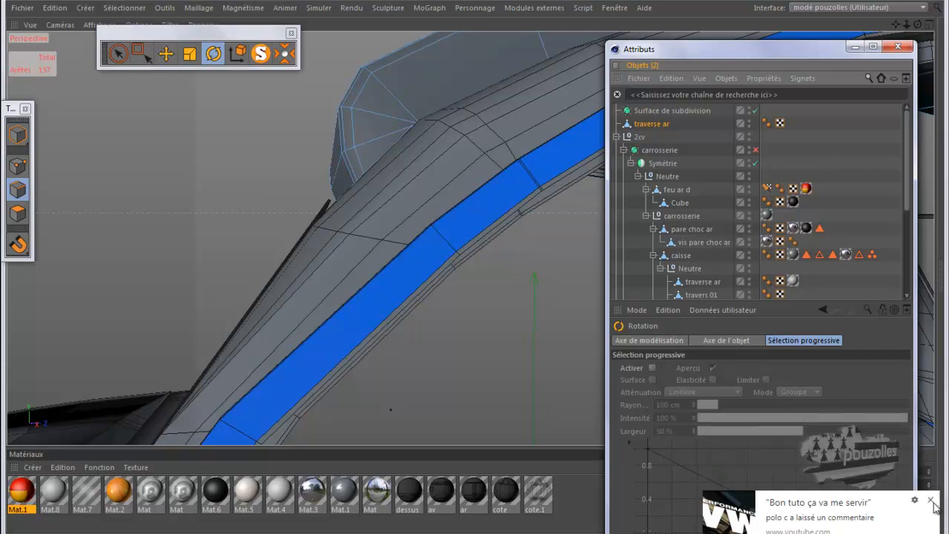
left_click(931, 501)
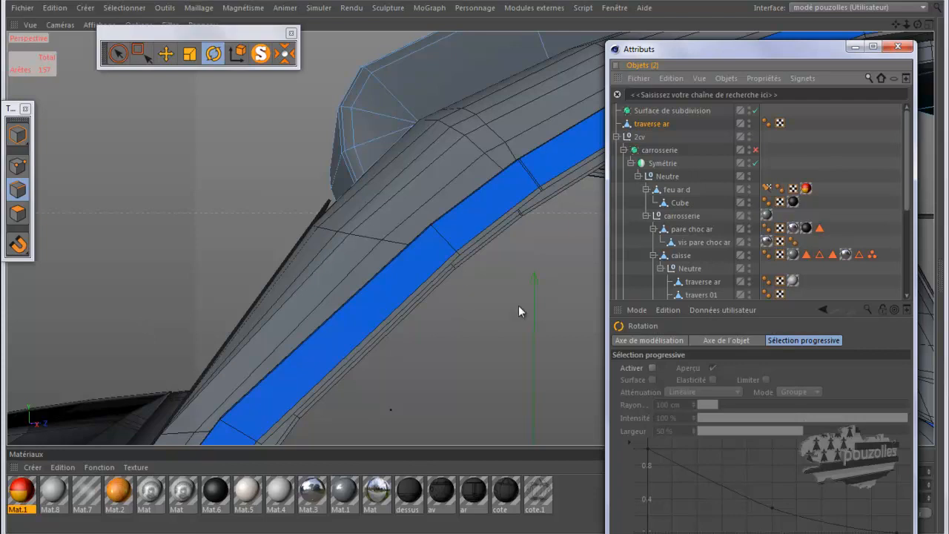
left_click(755, 149)
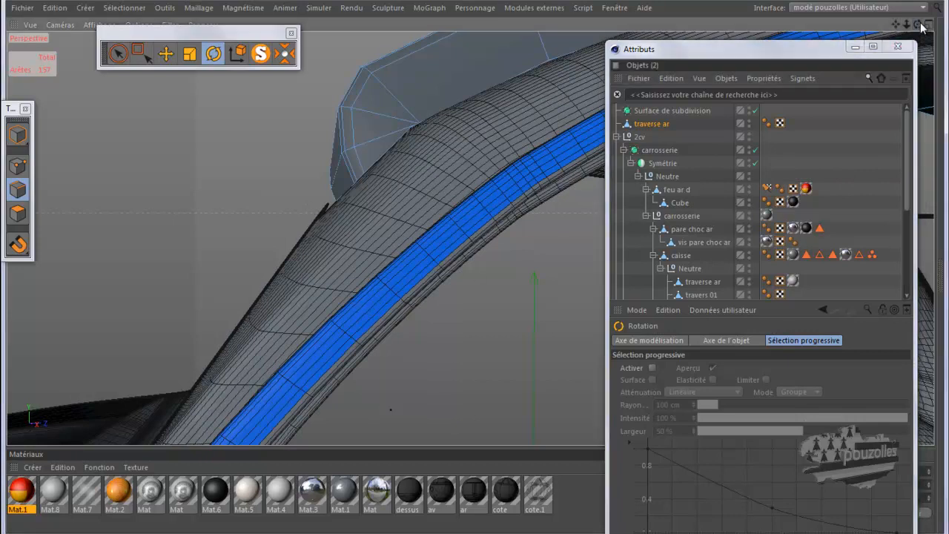
mouse_move(479, 269)
left_mouse_down("alt")
mouse_move(477, 276)
mouse_move(466, 265)
mouse_move(475, 269)
left_mouse_up("alt")
Step: Rename the separate top-level traverse ar object as capote
left_click(668, 123)
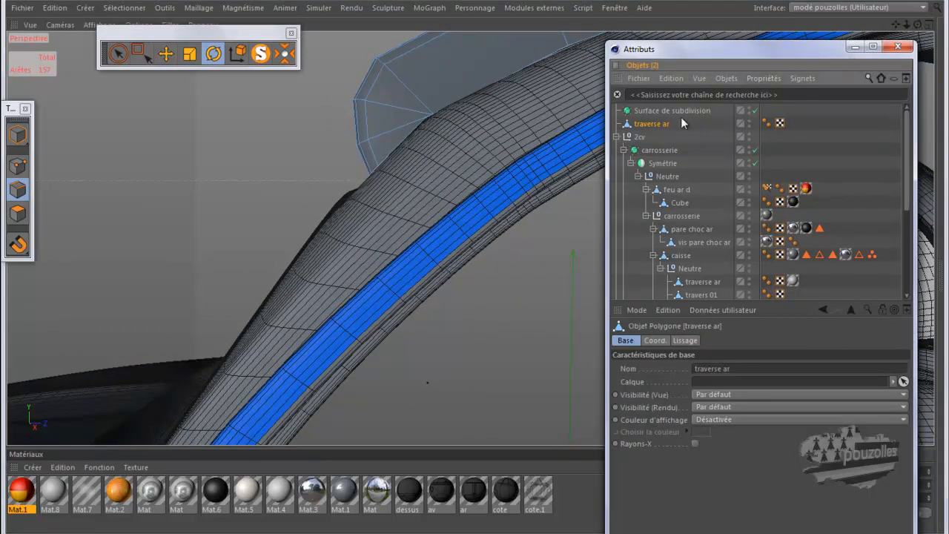
double_click(658, 123)
type("t")
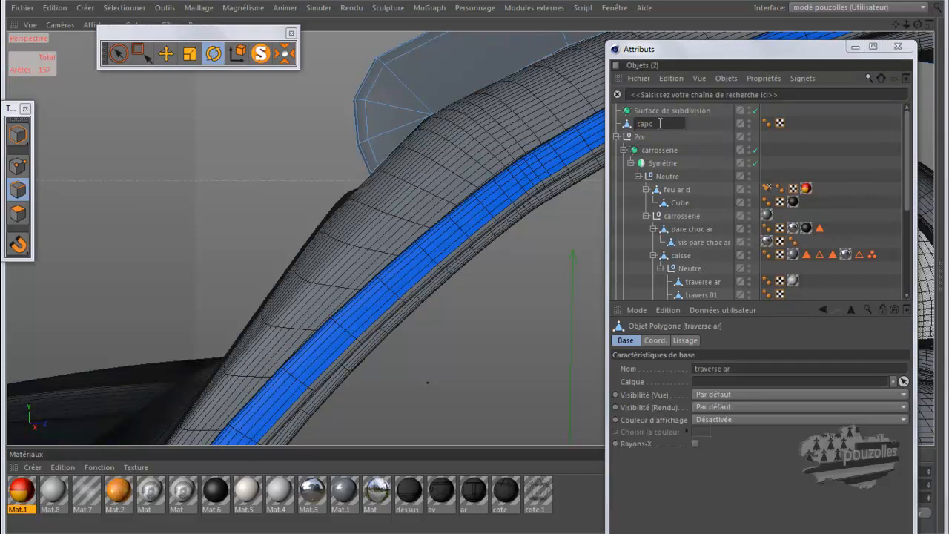
key("Return")
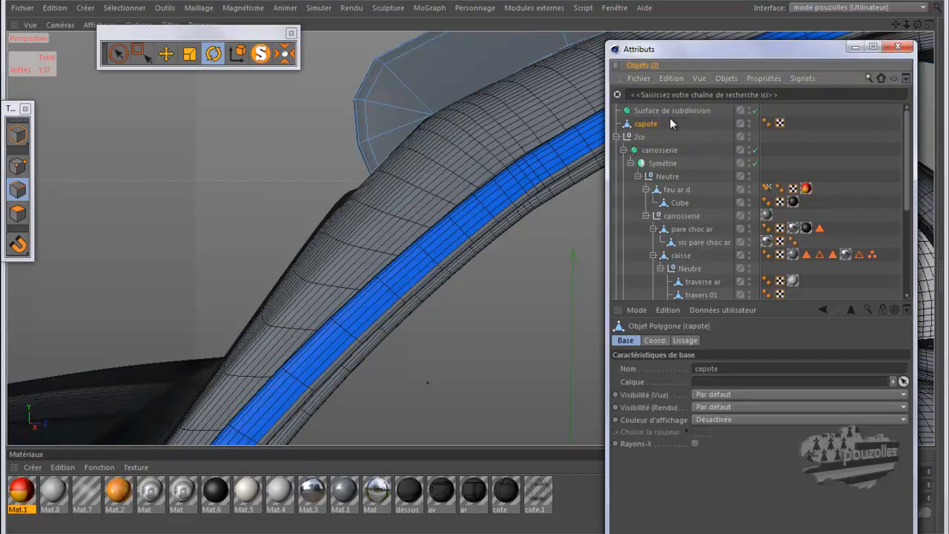
Step: Make capote a child of Surface de subdivision to smooth it, and put the object list away for a close view of the front corner
left_click_drag(650, 124, 672, 111)
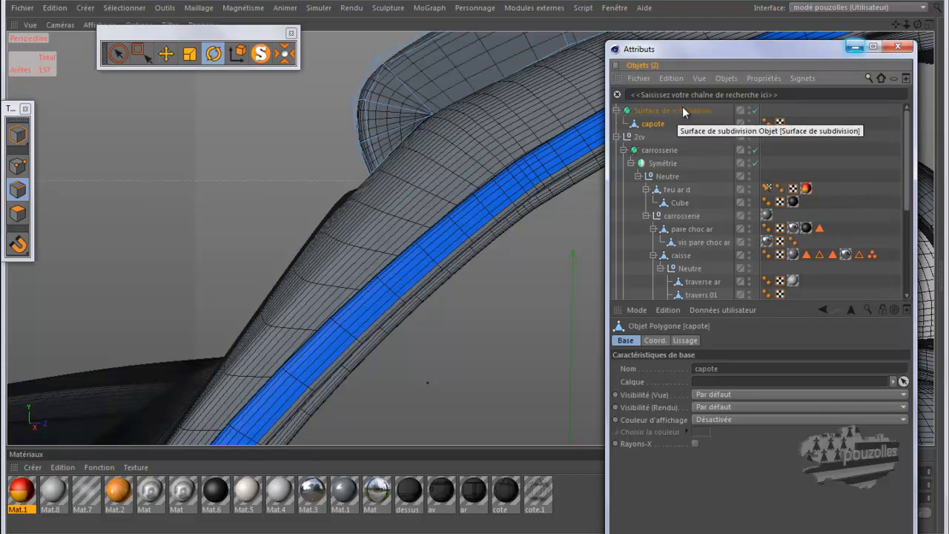
left_click(855, 46)
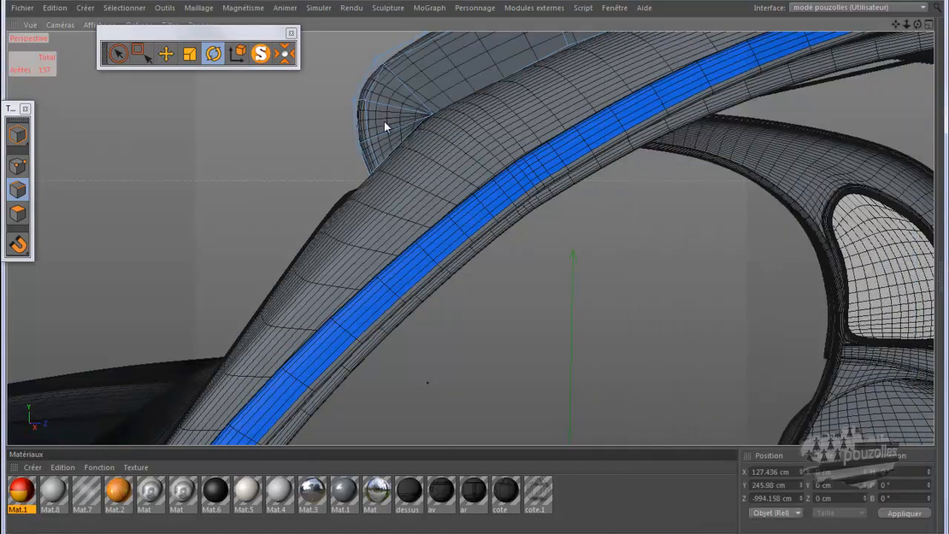
scroll(385, 121, "up", 5)
scroll(388, 125, "up", 2)
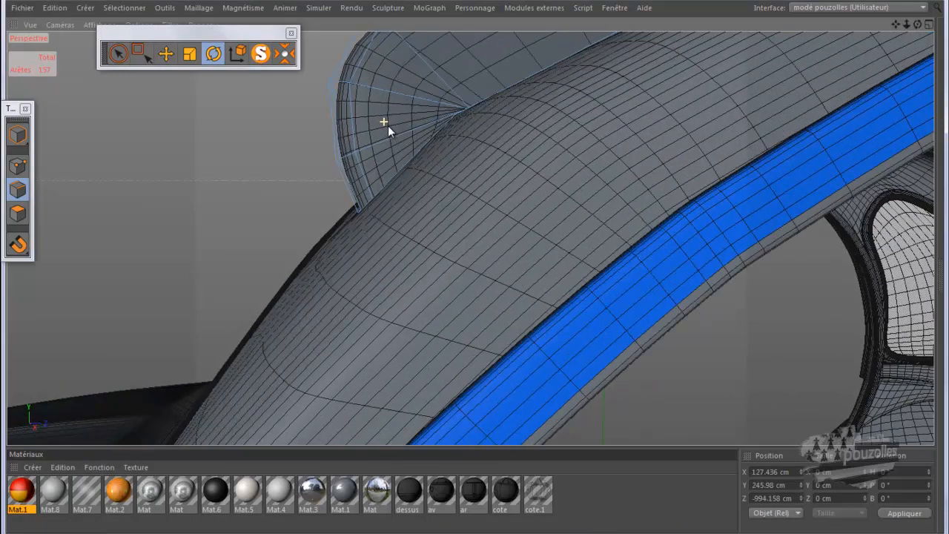
scroll(476, 112, "up", 6)
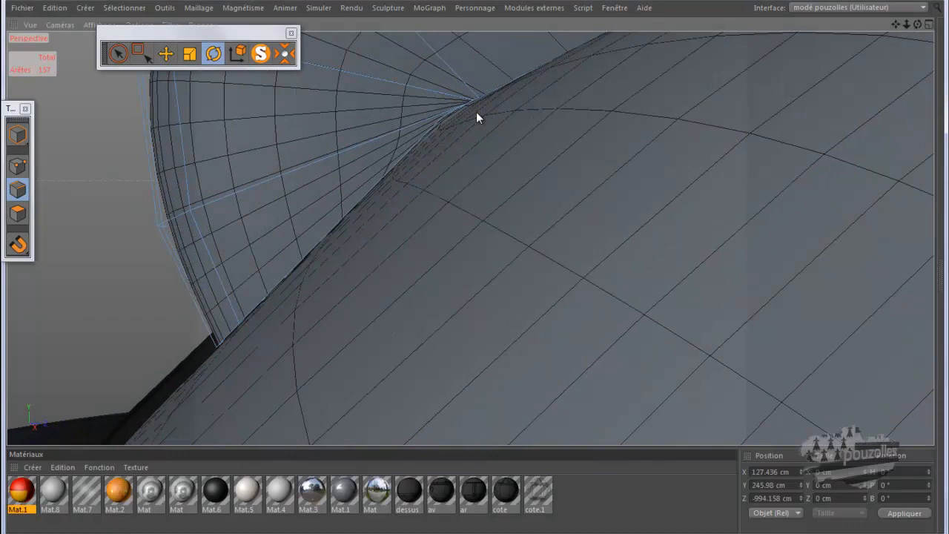
Step: Lower the capote's corner point, where its front edge meets the body, by about 0.5 cm
scroll(476, 112, "up", 2)
left_click(18, 166)
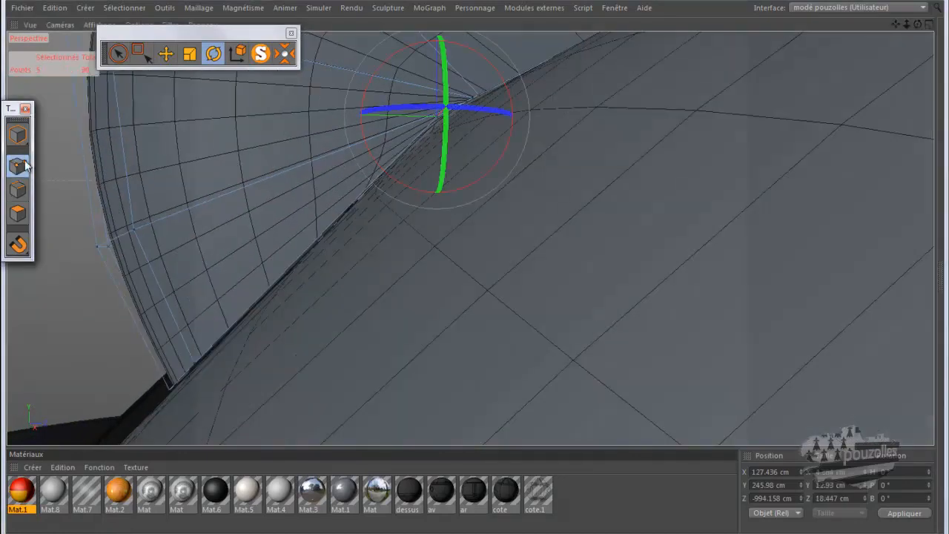
left_click(117, 54)
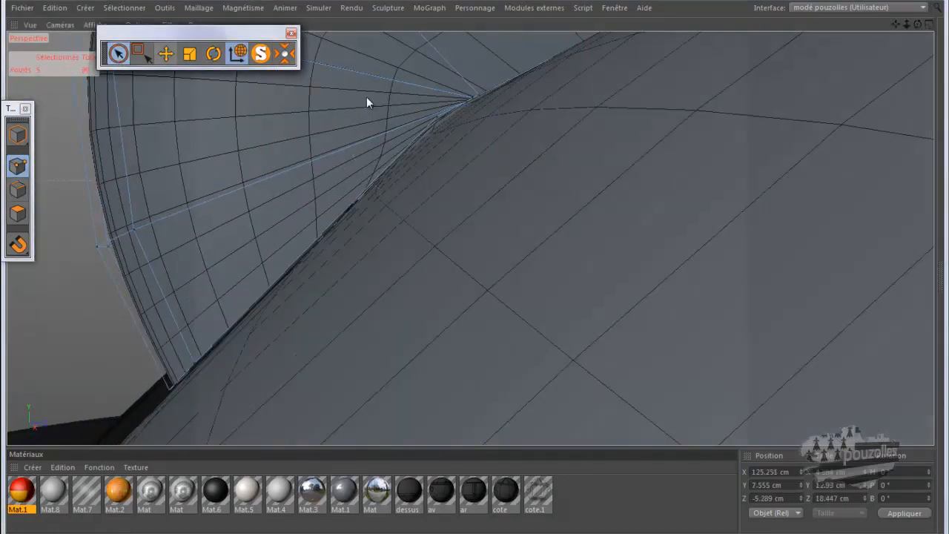
left_click(437, 117)
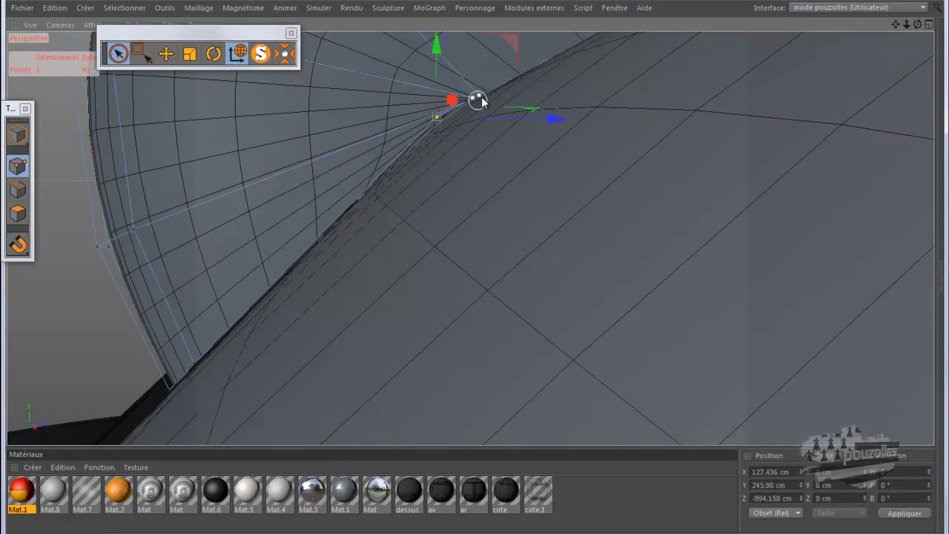
left_click_drag(511, 46, 506, 52)
Step: In the side view, select the capote's overhanging front-edge points and move them about 4.64 cm up and inward towards the body
right_click_drag(523, 137, 536, 147, "alt")
left_click_drag(476, 268, 469, 270, "alt")
middle_click(284, 324)
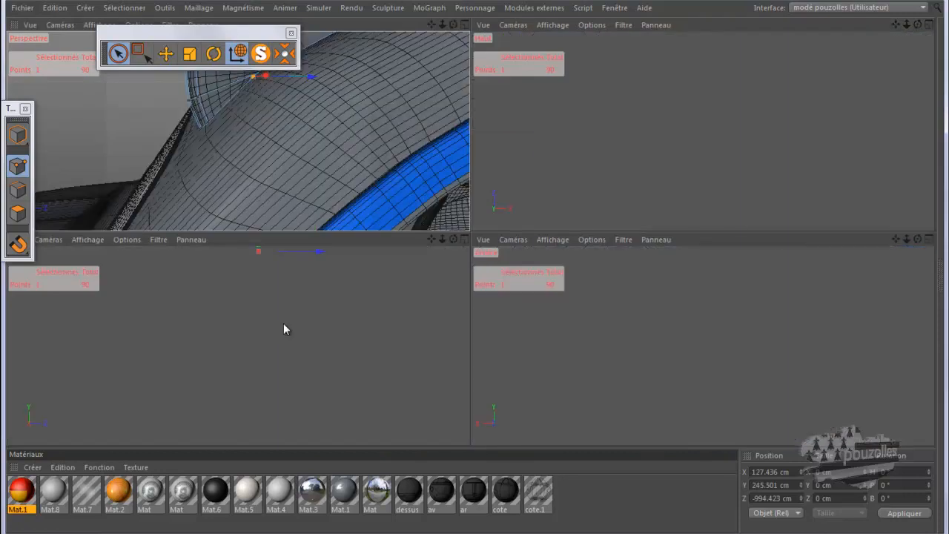
middle_click(283, 324)
scroll(283, 326, "down", 5)
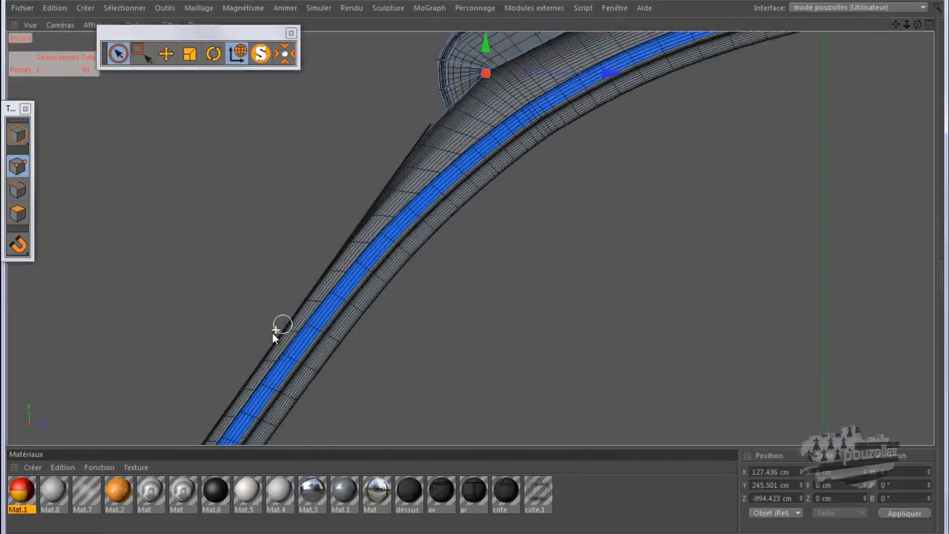
scroll(436, 131, "up", 6)
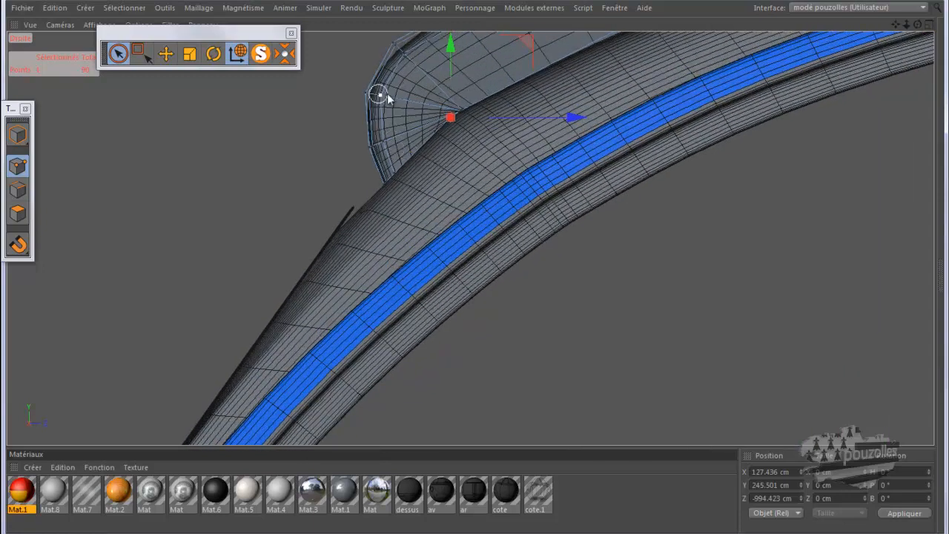
mouse_move(379, 96)
left_mouse_down()
mouse_move(367, 95)
mouse_move(365, 122)
mouse_move(373, 147)
mouse_move(386, 145)
mouse_move(384, 182)
mouse_move(396, 159)
mouse_move(384, 185)
left_mouse_up()
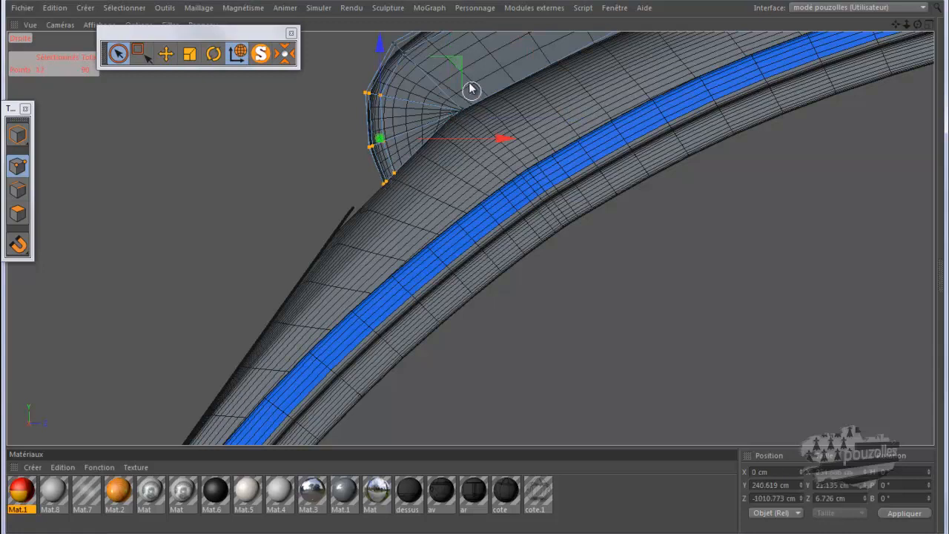
left_click_drag(454, 66, 468, 52)
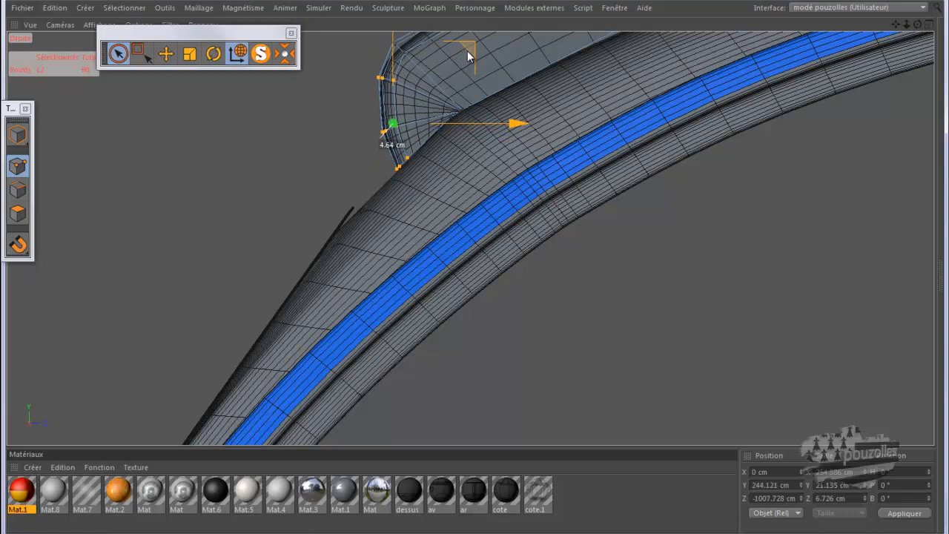
right_click_drag(298, 256, 297, 258, "alt")
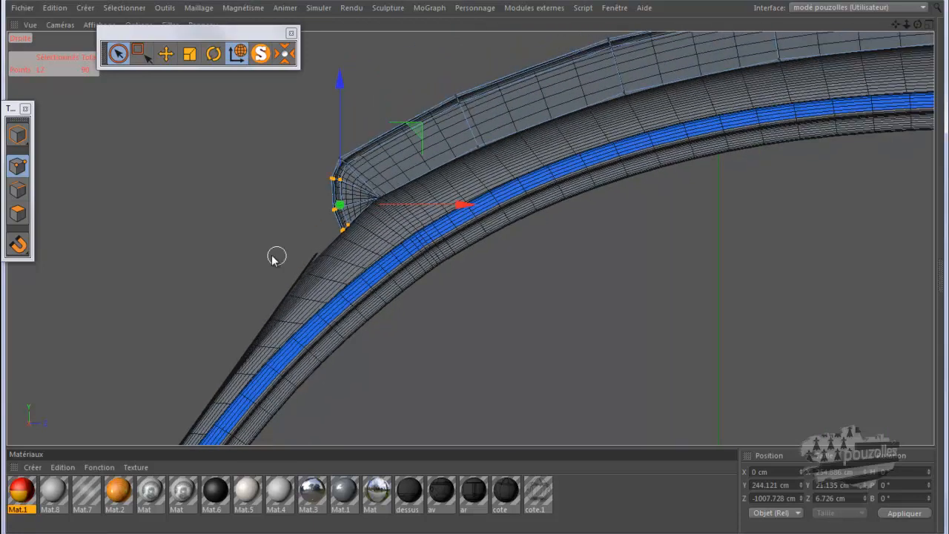
Step: In the perspective view, select the points along the front flap's bottom edge and raise them about 0.5 cm along the body
middle_click(218, 256)
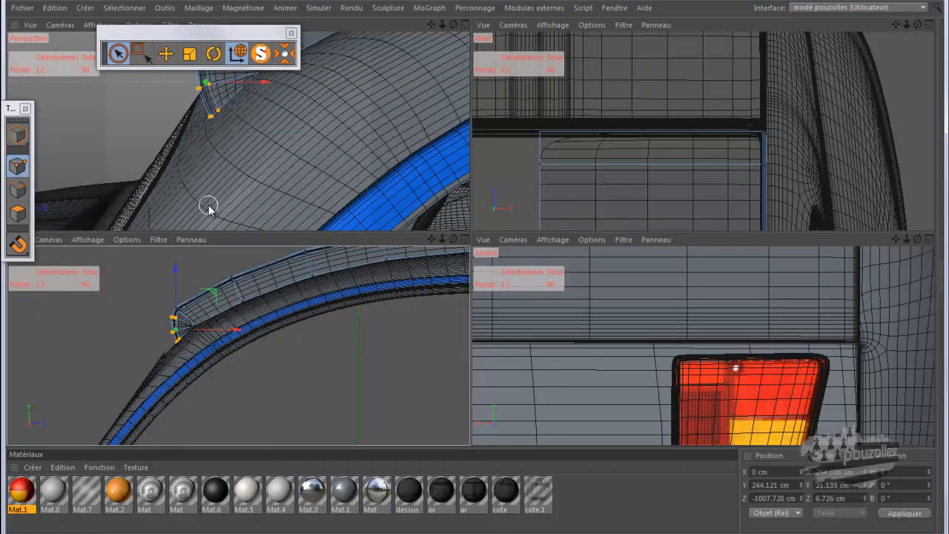
middle_click(212, 190)
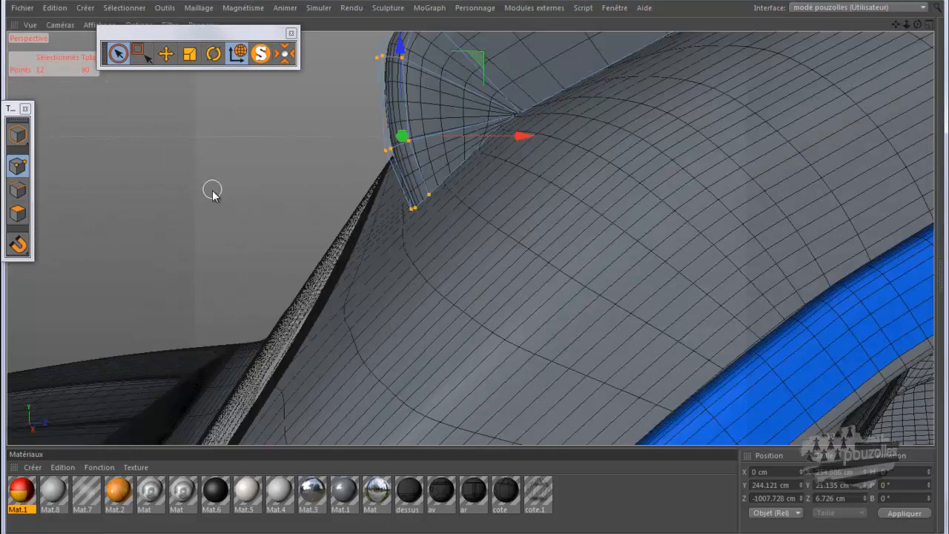
left_click_drag(241, 309, 243, 334, "alt")
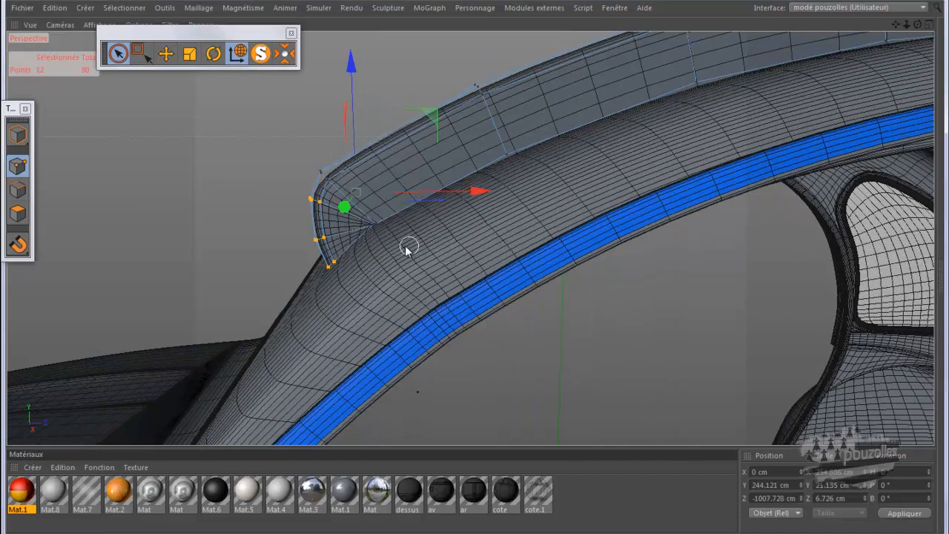
scroll(406, 247, "up", 6)
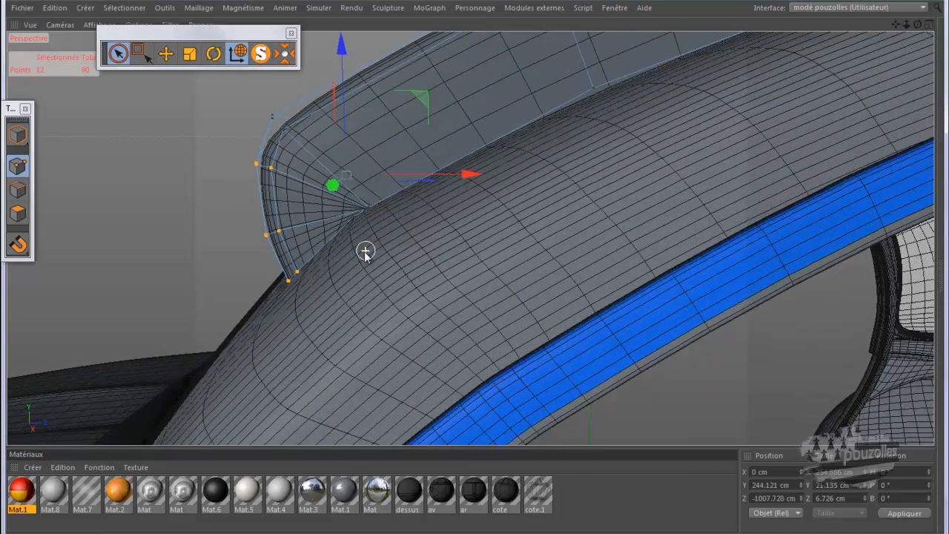
scroll(335, 261, "up", 4)
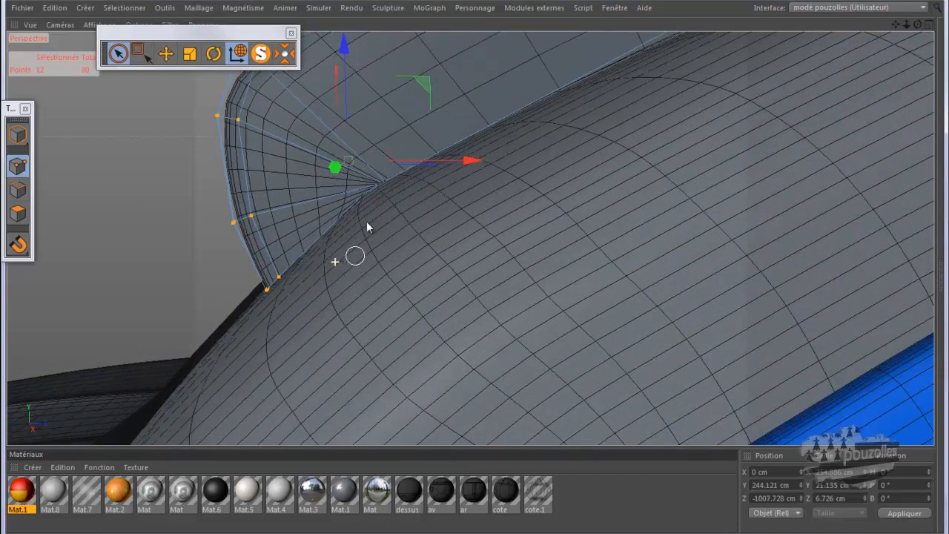
left_click_drag(360, 194, 346, 212)
mouse_move(274, 281)
left_mouse_down("shift")
mouse_move(261, 288)
mouse_move(313, 237)
left_mouse_up("shift")
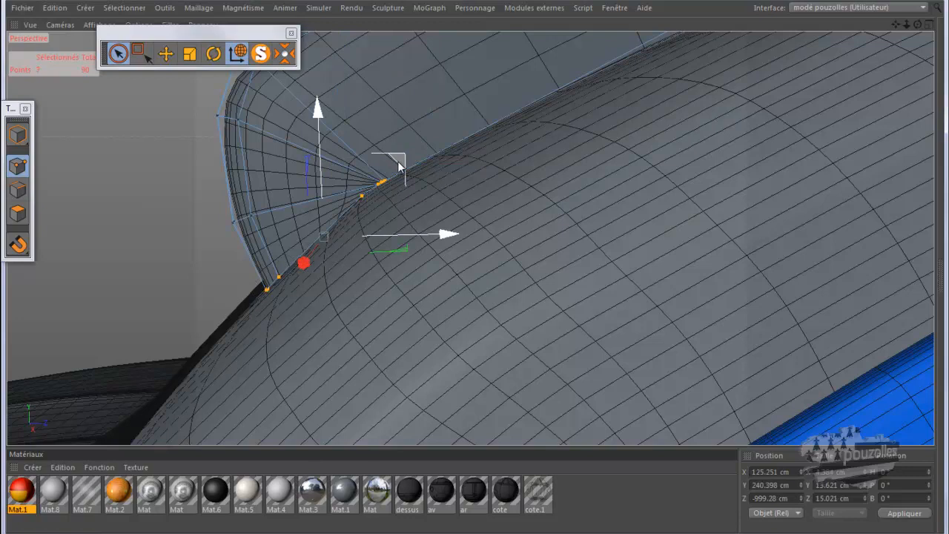
left_click_drag(399, 164, 397, 163)
Step: Lower the first two bottom-edge points behind the capote's corner onto the body, the second by about 0.64 cm
left_click_drag(294, 295, 437, 241, "alt")
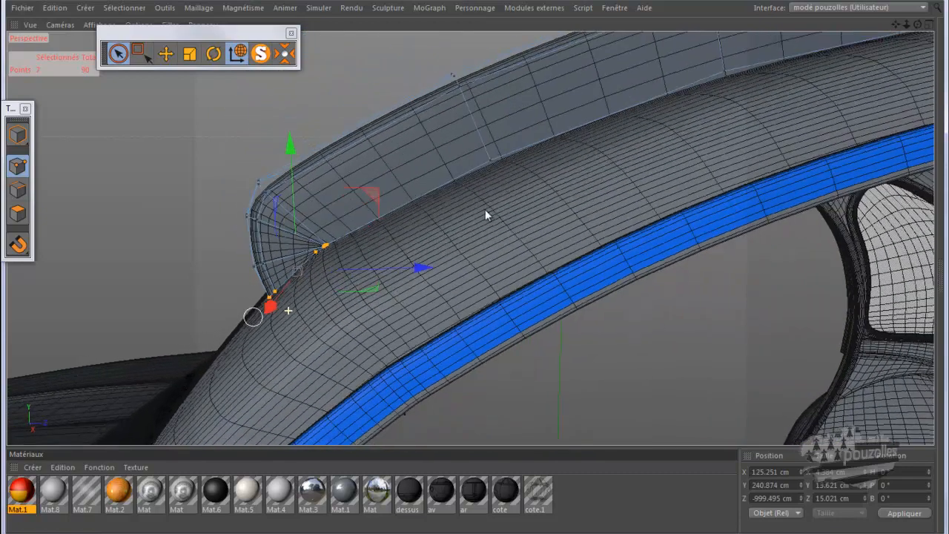
left_click(494, 135)
left_click_drag(491, 108, 491, 112)
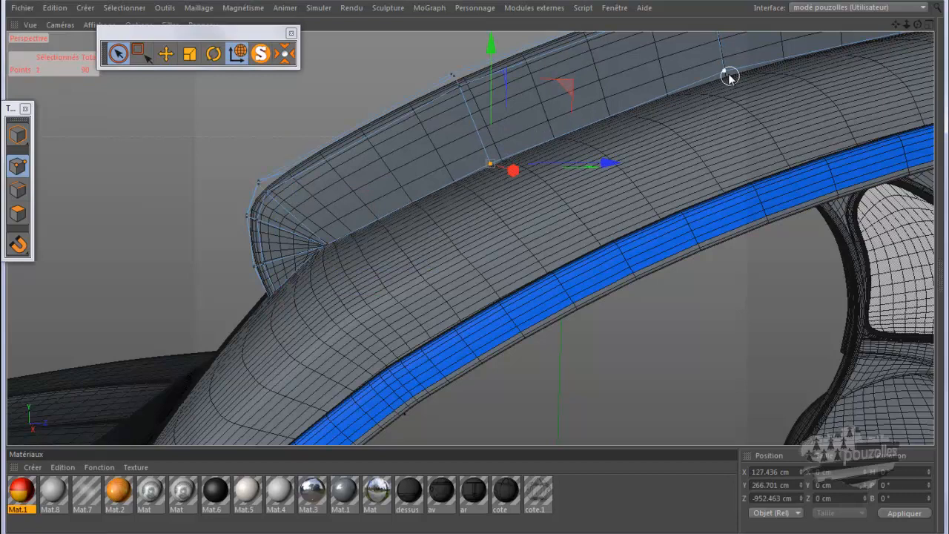
left_click(733, 45)
left_click(732, 45)
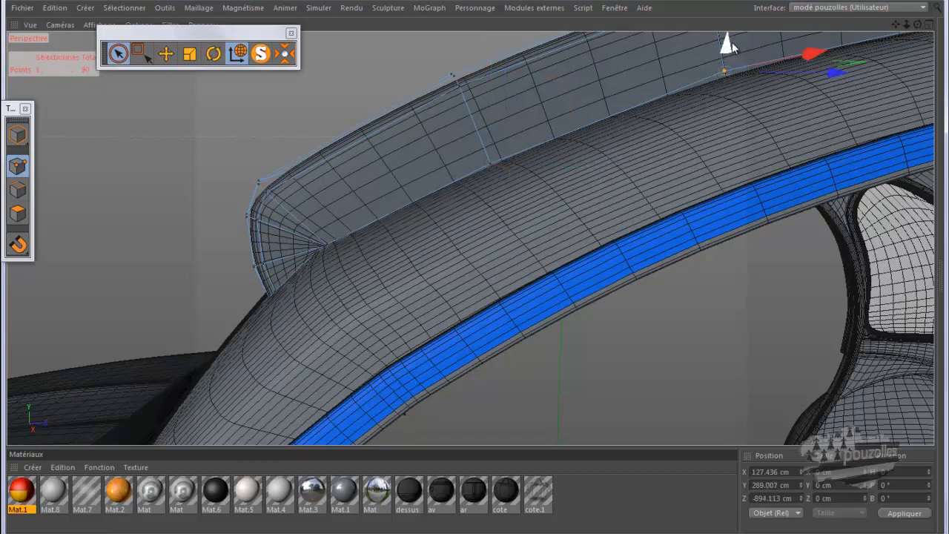
left_click_drag(726, 46, 728, 51)
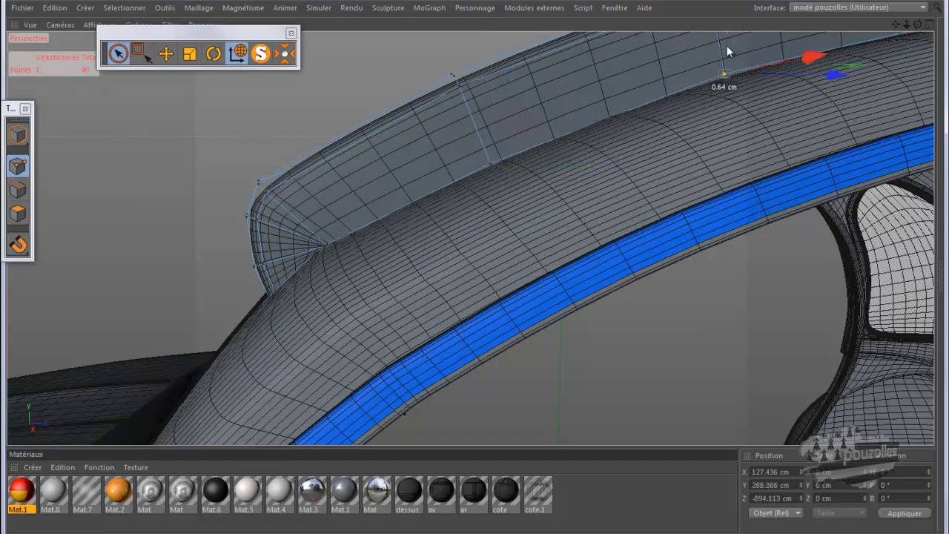
Step: Lower the third bottom-edge point behind the capote's corner by about 0.5 cm to meet the body
left_click_drag(415, 165, 242, 234, "alt")
right_click_drag(242, 229, 238, 230, "alt")
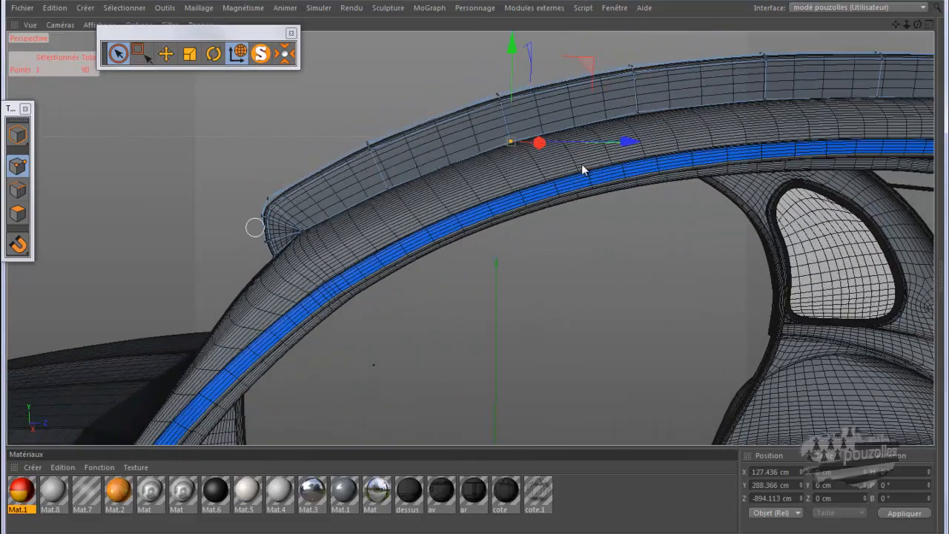
scroll(658, 135, "up", 3)
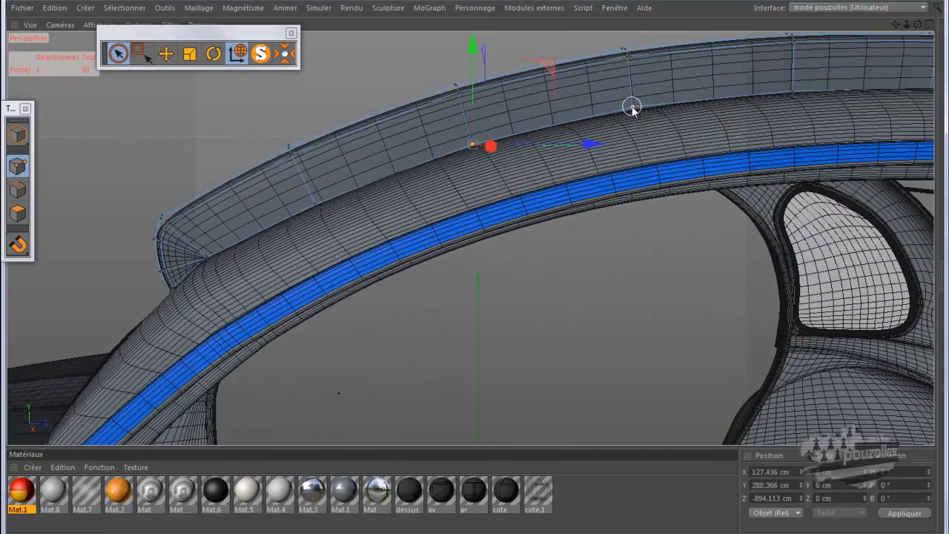
left_click(631, 108)
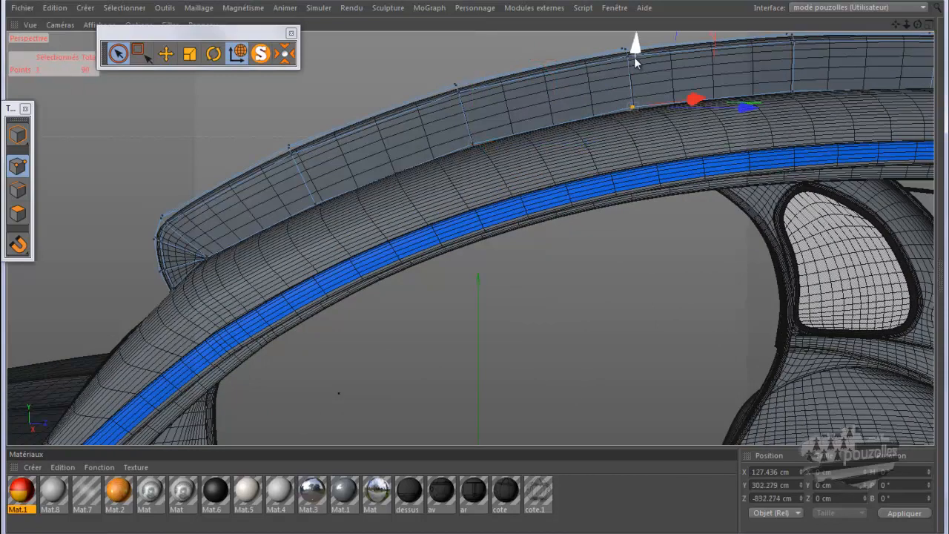
left_click_drag(637, 49, 637, 54)
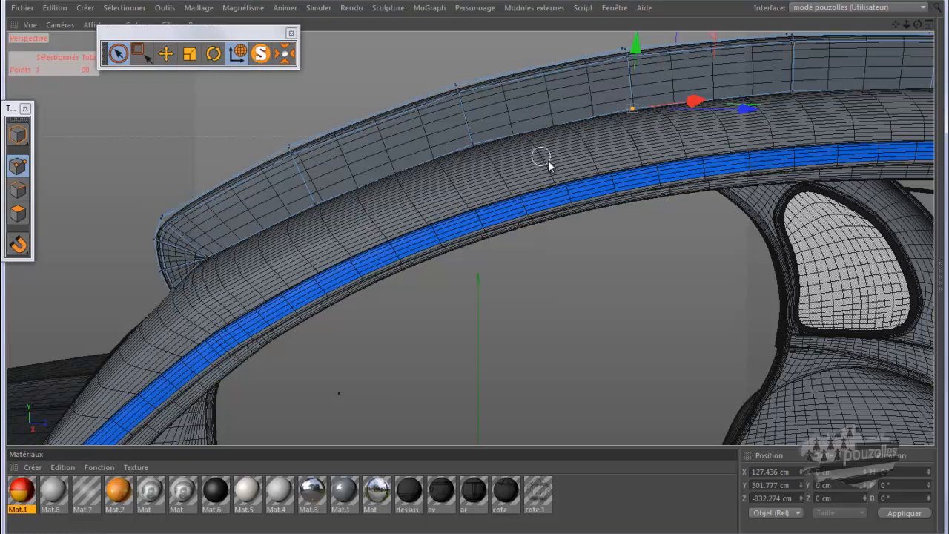
Step: Cut three cross loops into the capote segments nearest the corner using the Couteau (Knife) in Boucle mode
scroll(550, 159, "up", 1)
scroll(551, 159, "up", 1)
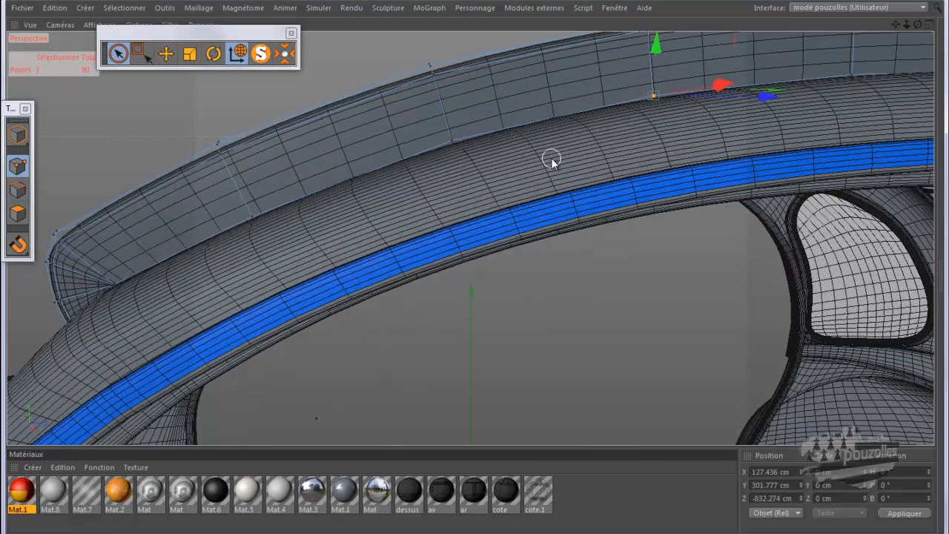
scroll(550, 158, "up", 3)
scroll(552, 161, "up", 1)
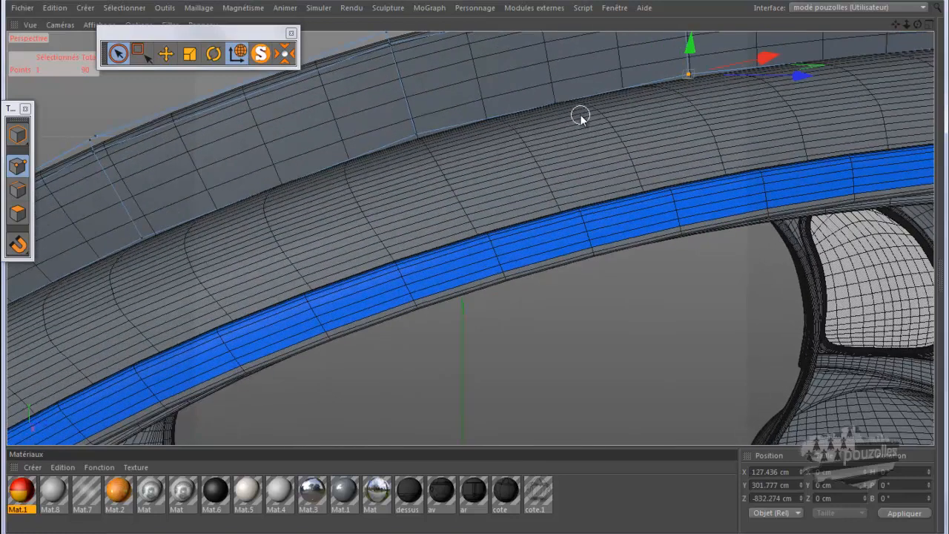
scroll(580, 115, "down", 1)
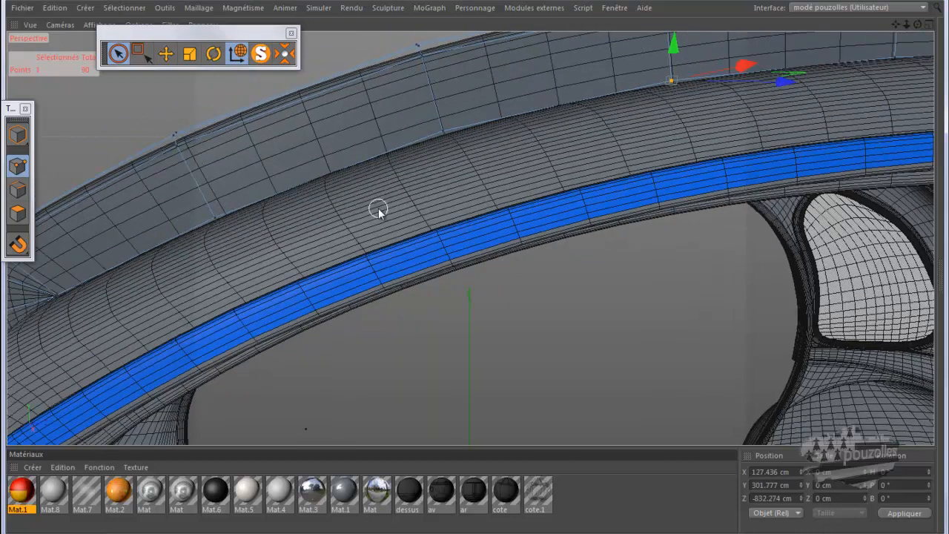
key("k")
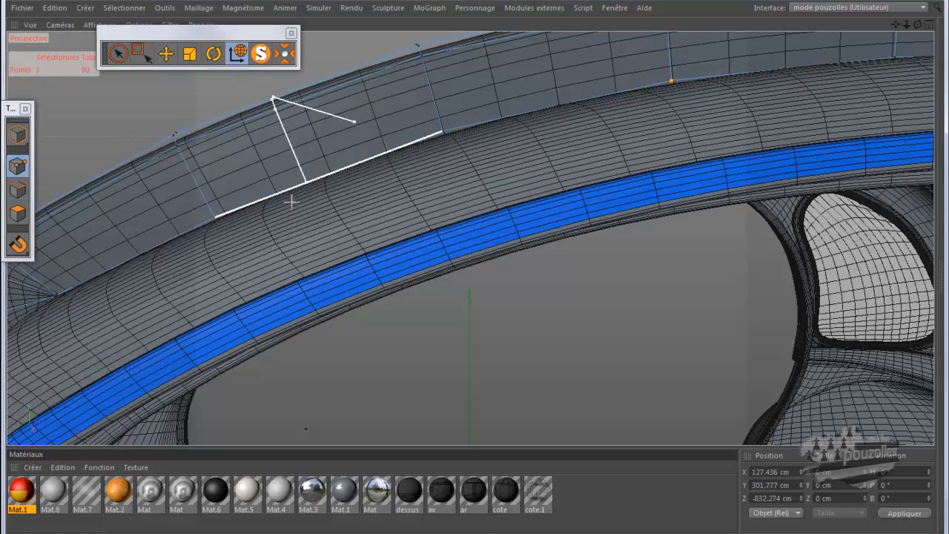
left_click(45, 532)
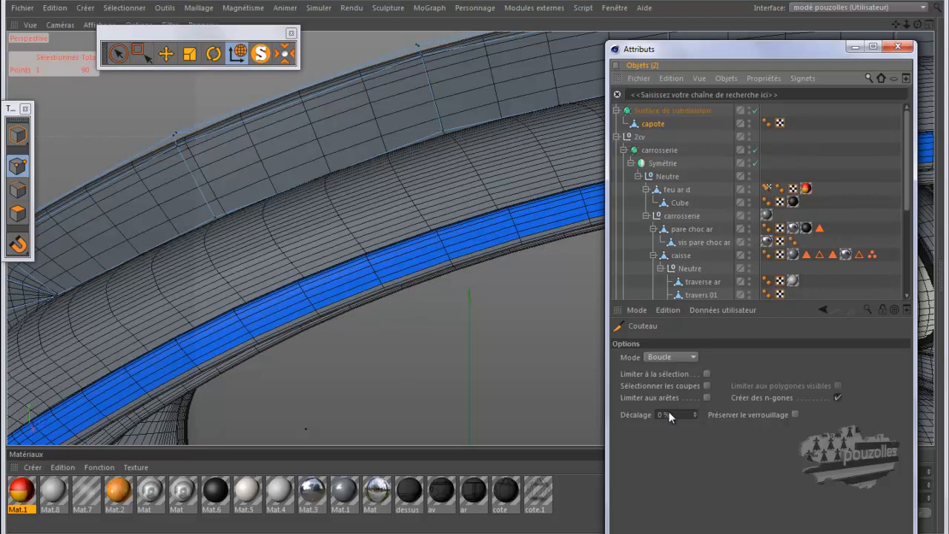
left_click(856, 46)
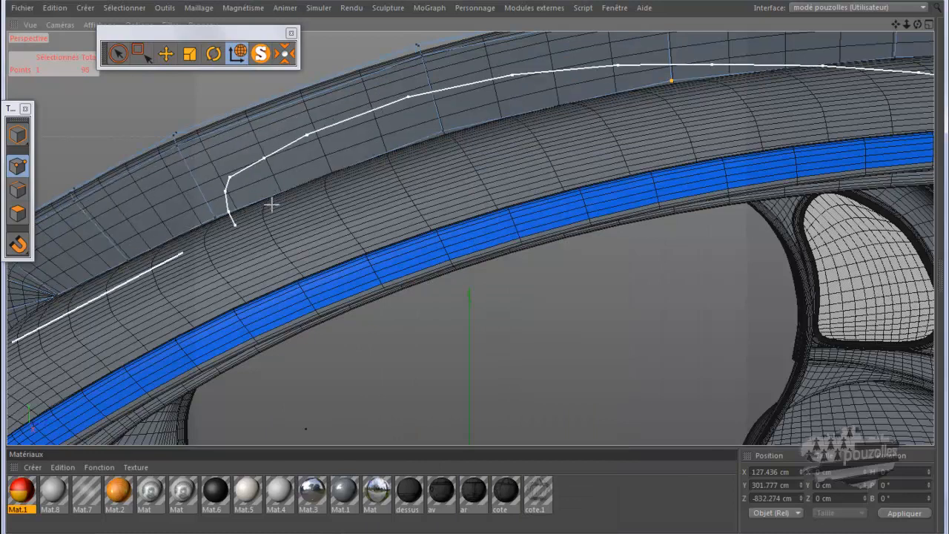
left_click(327, 174)
left_click(560, 108)
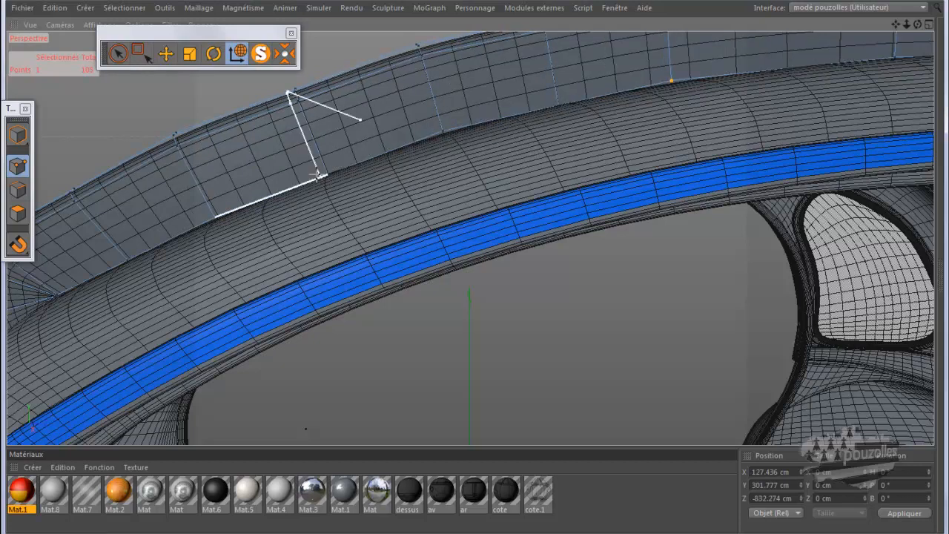
Step: Raise the bottom-edge points of the two new loops nearest the corner by about 0.49 cm each to follow the body
left_click(117, 52)
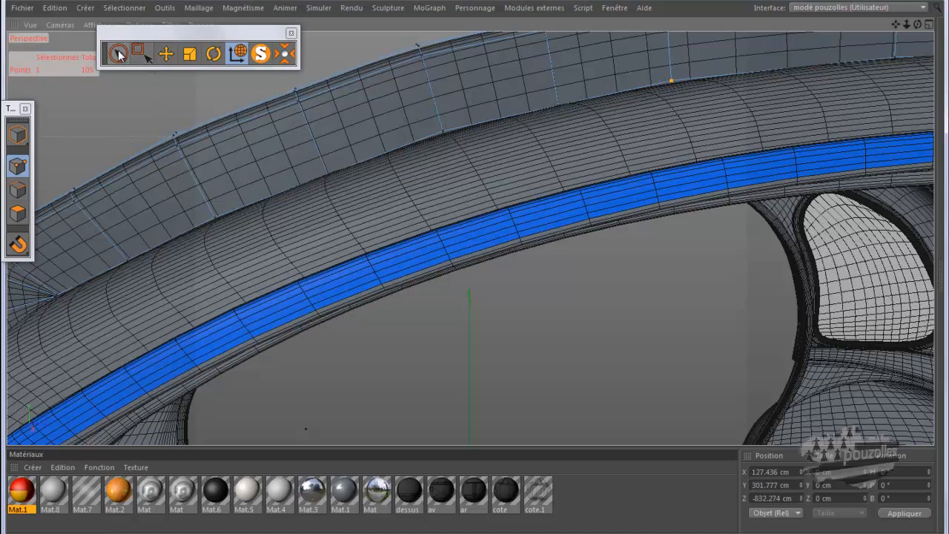
left_click(127, 252)
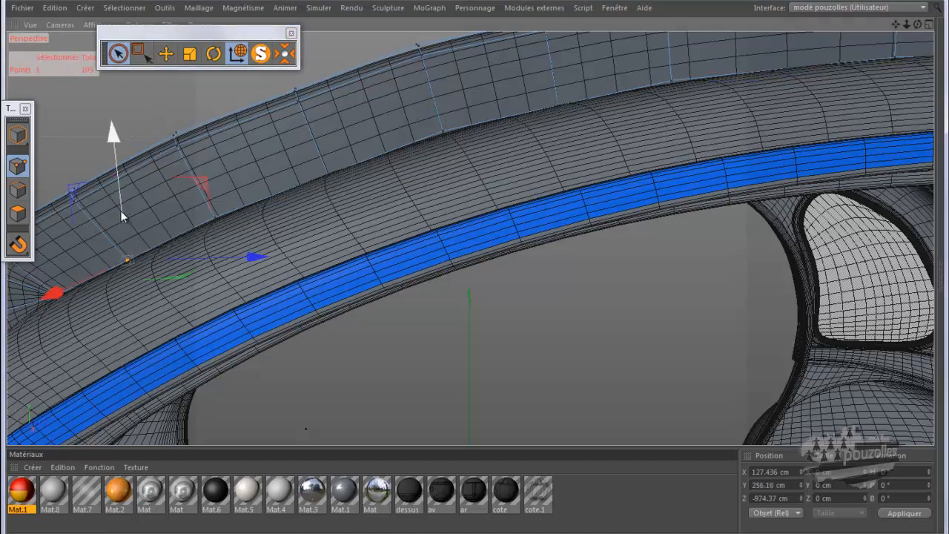
left_click_drag(121, 214, 121, 213)
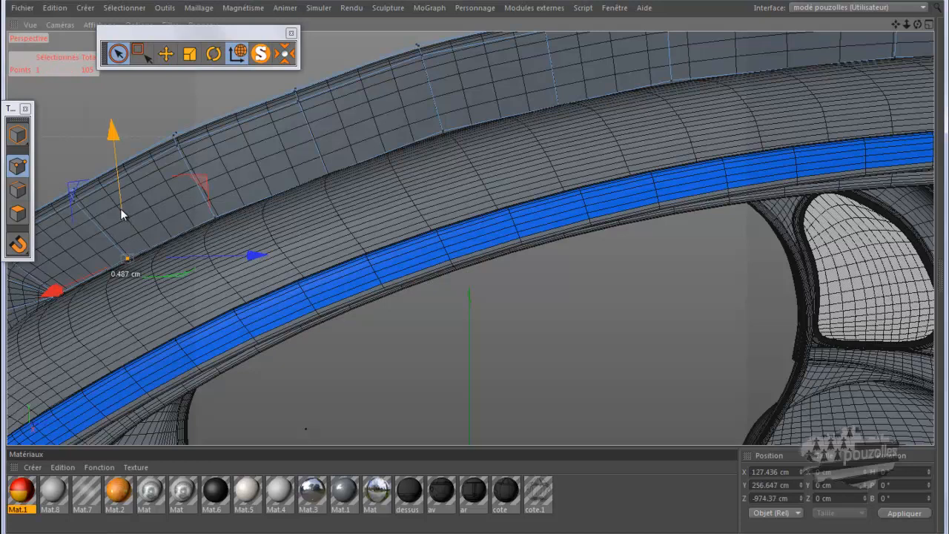
left_click(326, 175)
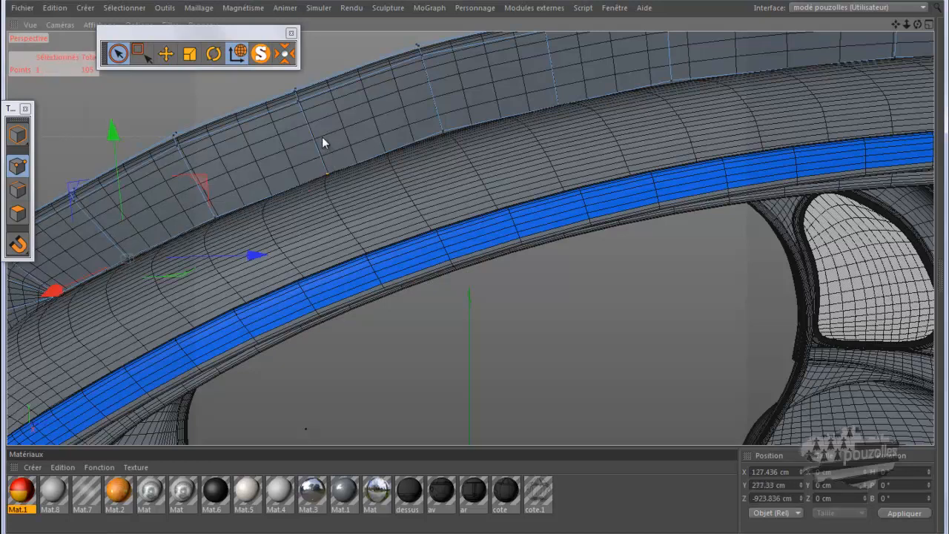
left_click_drag(325, 123, 341, 120)
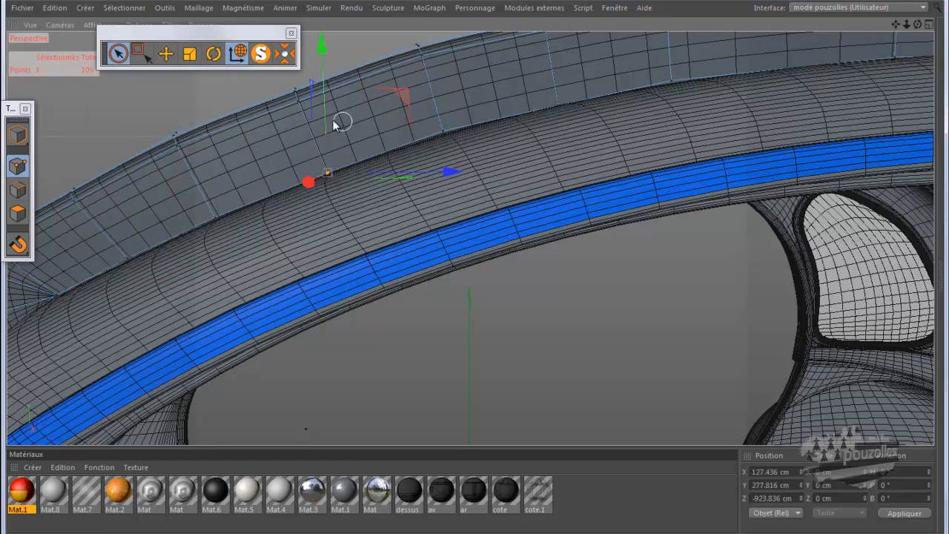
Step: Raise the bottom-edge points of the next two capote segments to follow the body, the second by about 0.82 cm
left_click_drag(327, 125, 326, 119)
left_click(555, 67)
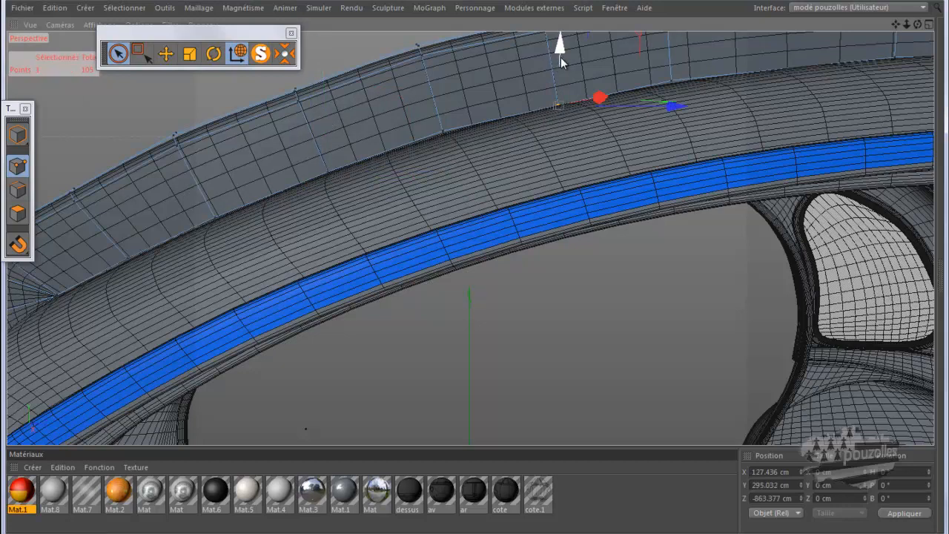
left_click_drag(561, 57, 560, 53)
Step: Merge the doubled bottom-edge point of the capote above the front of the rear side window using Soudure (Weld)
left_click_drag(448, 276, 463, 262, "alt")
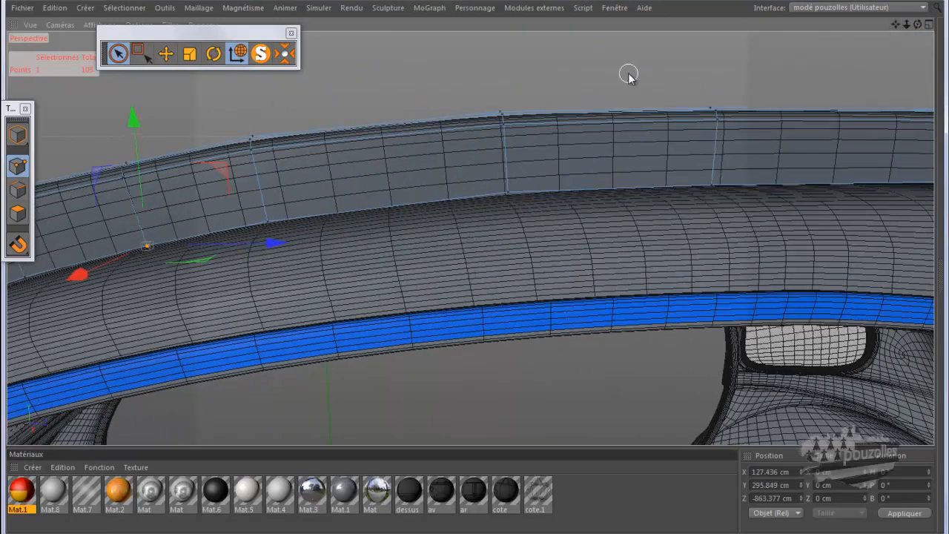
key("k")
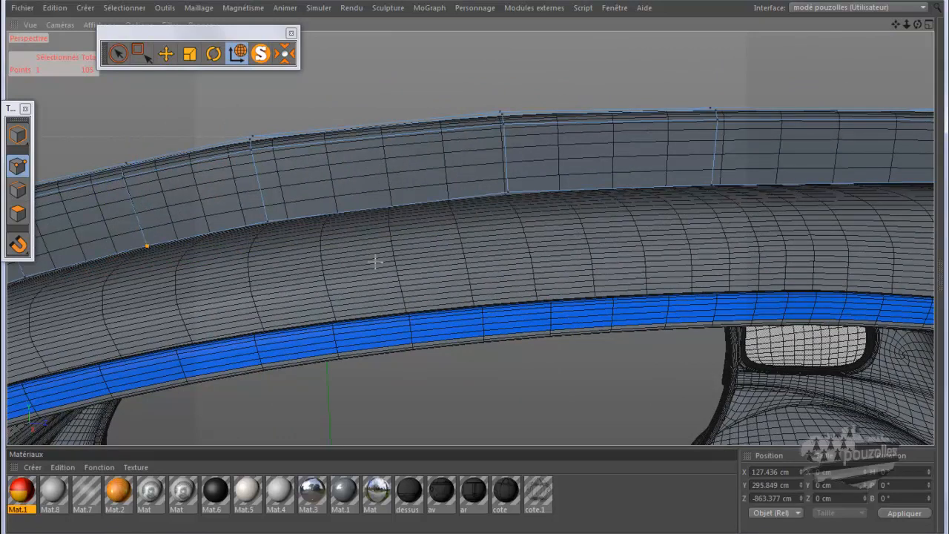
left_click_drag(313, 271, 283, 271, "alt")
left_click_drag(895, 29, 475, 269)
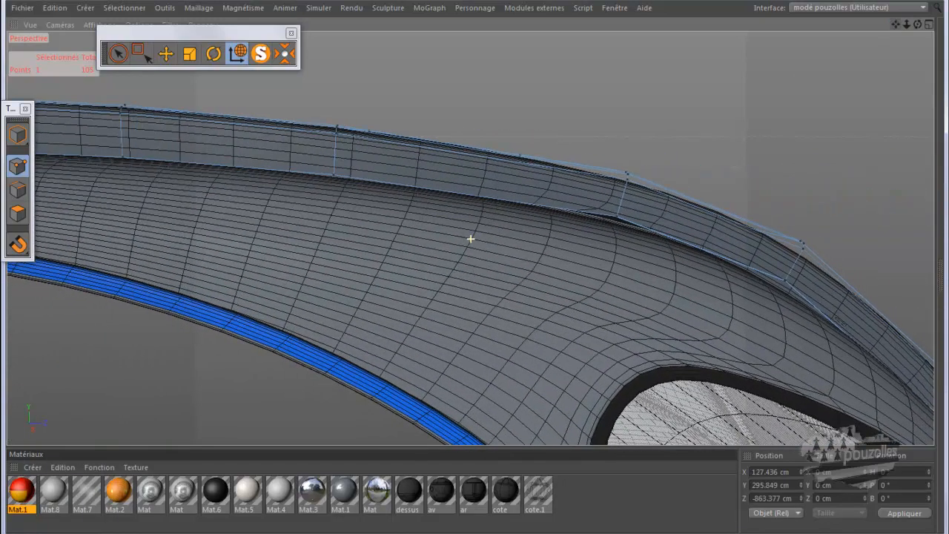
scroll(600, 237, "up", 3)
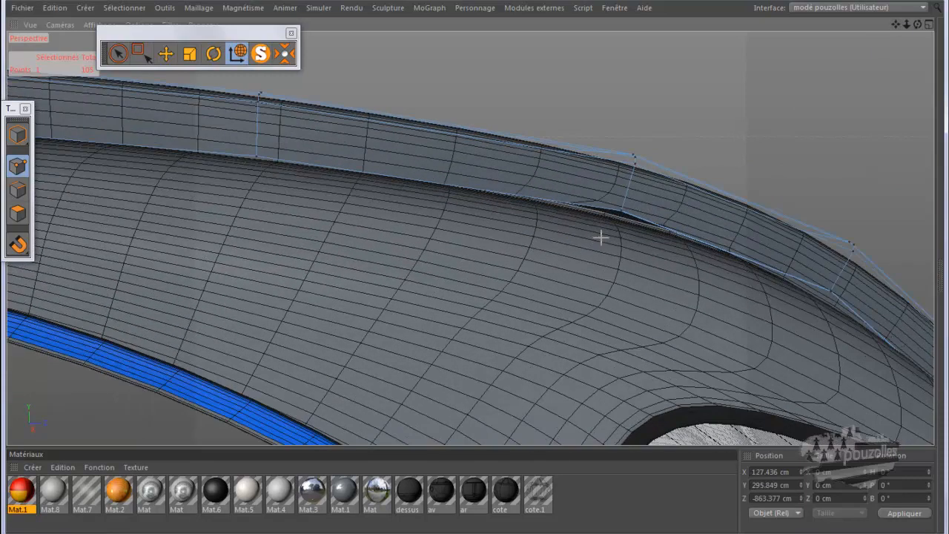
scroll(601, 238, "up", 2)
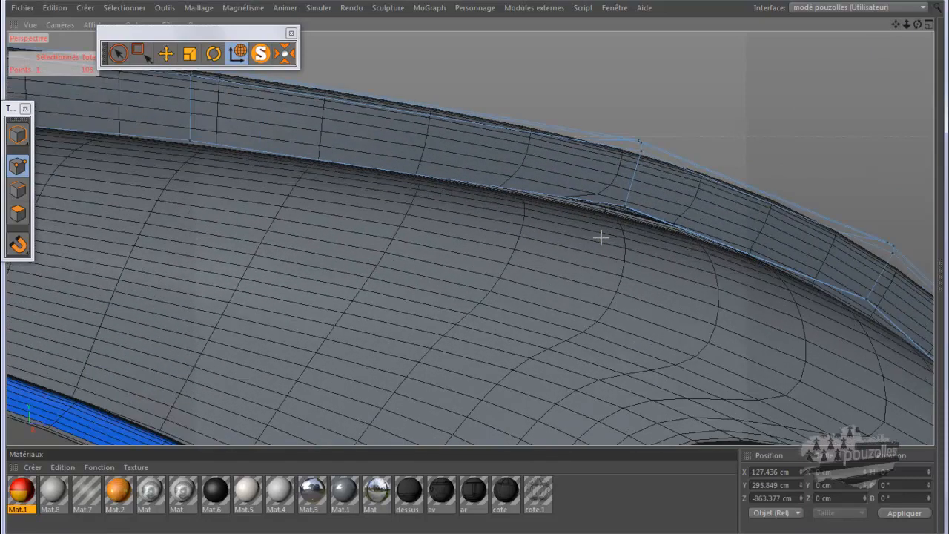
left_click(120, 52)
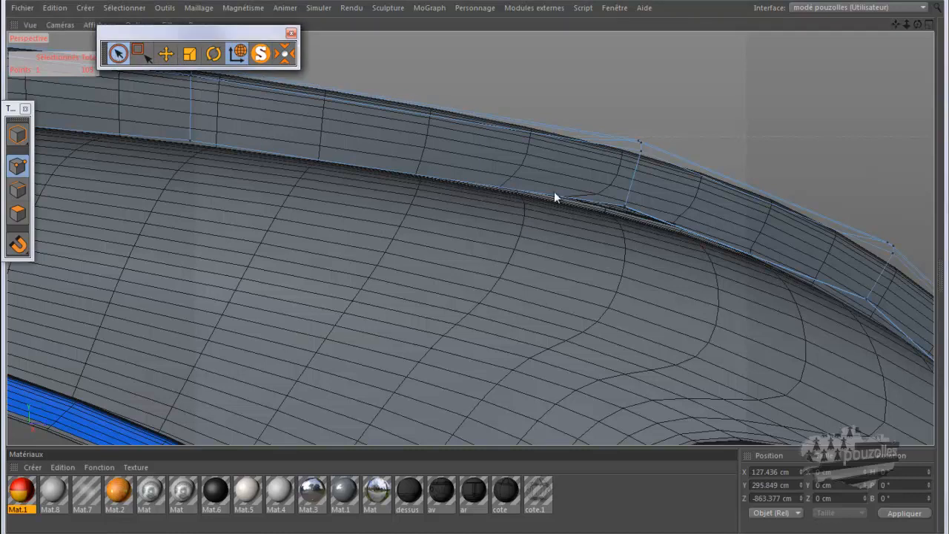
left_click(624, 209)
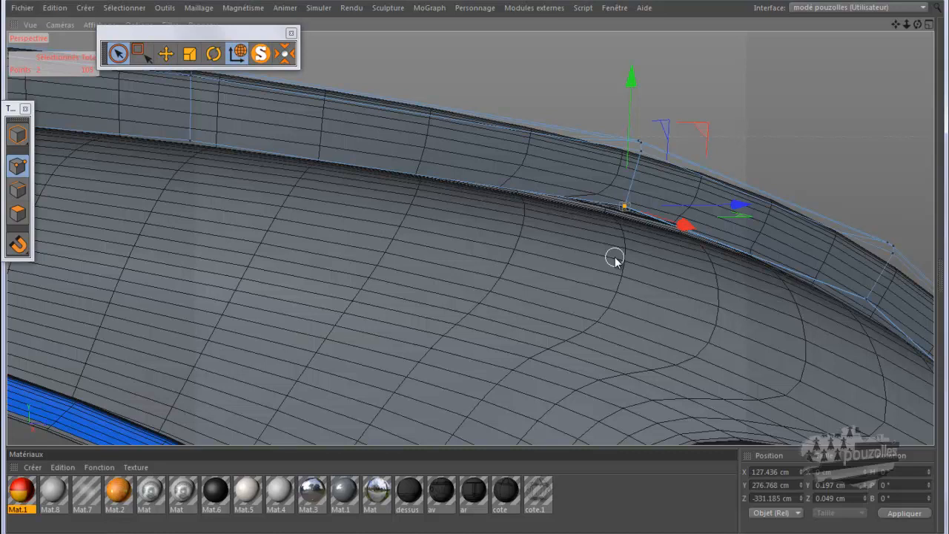
right_click(786, 70)
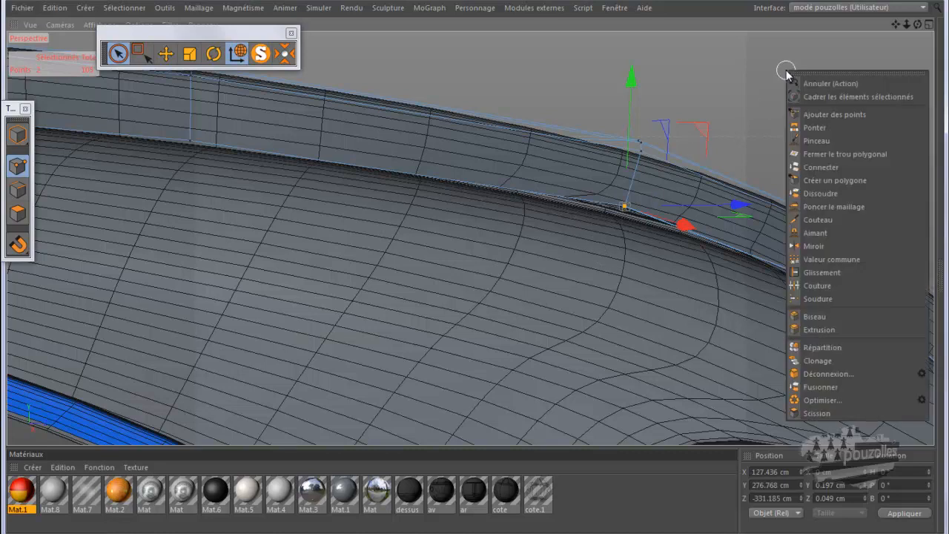
left_click(816, 299)
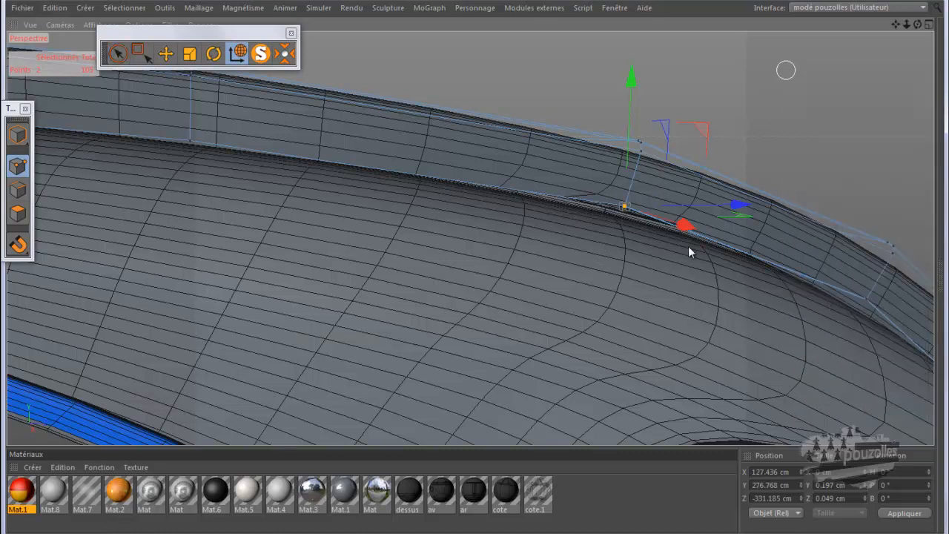
left_click(626, 209)
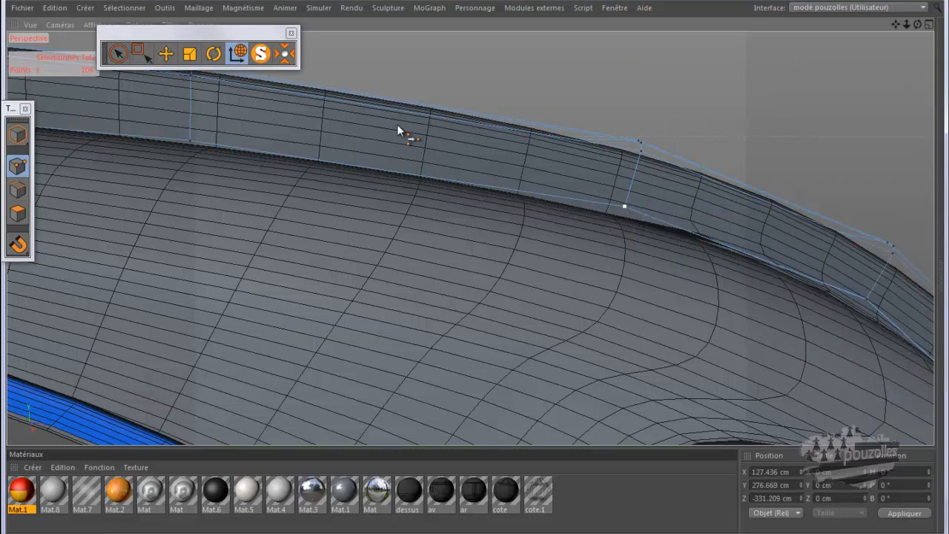
Step: Weld the next doubled bottom-edge point toward the rear of the capote with Soudure
left_click(118, 52)
left_click(626, 206)
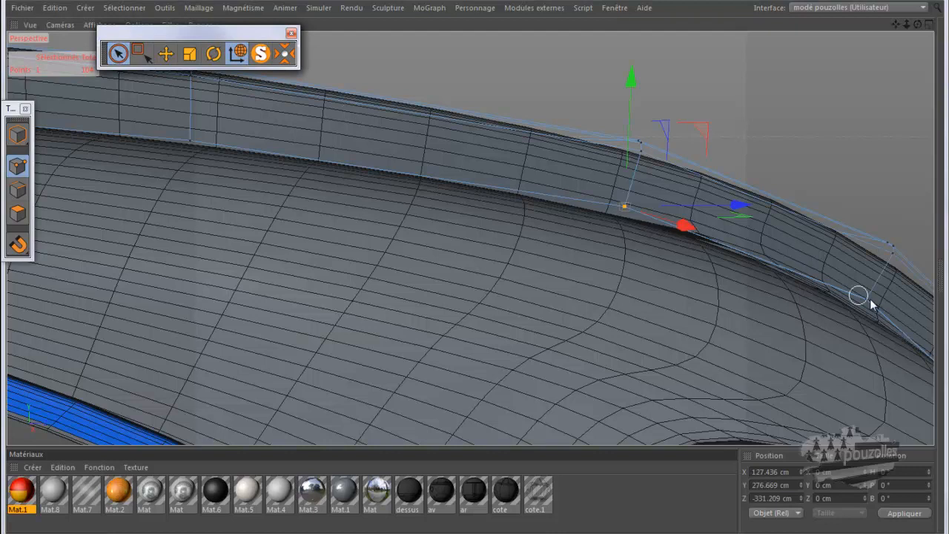
left_click(867, 300)
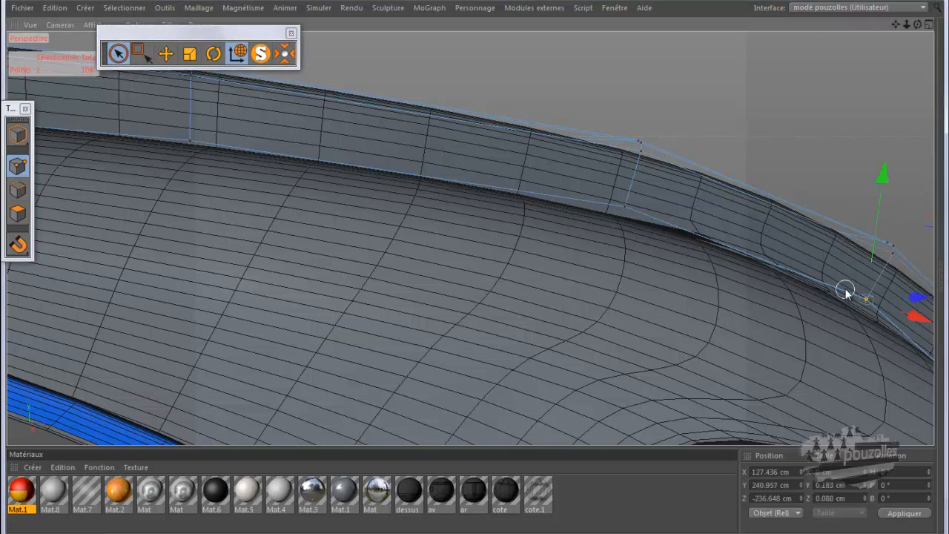
key("m")
key("q")
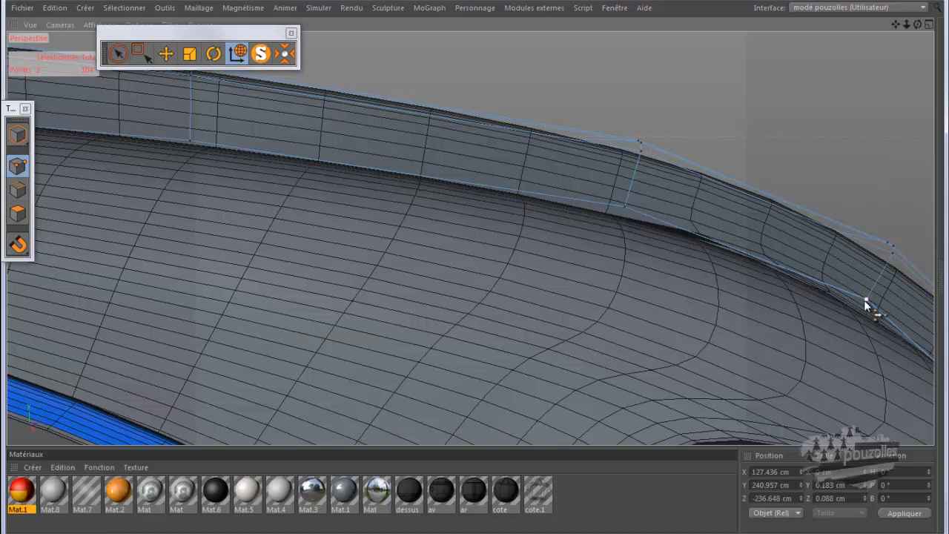
left_click(868, 302)
Step: Lower the two welded bottom-edge points above the rear side window onto the body, the rearmost by about 6.4 cm
left_click_drag(680, 314, 625, 293, "alt")
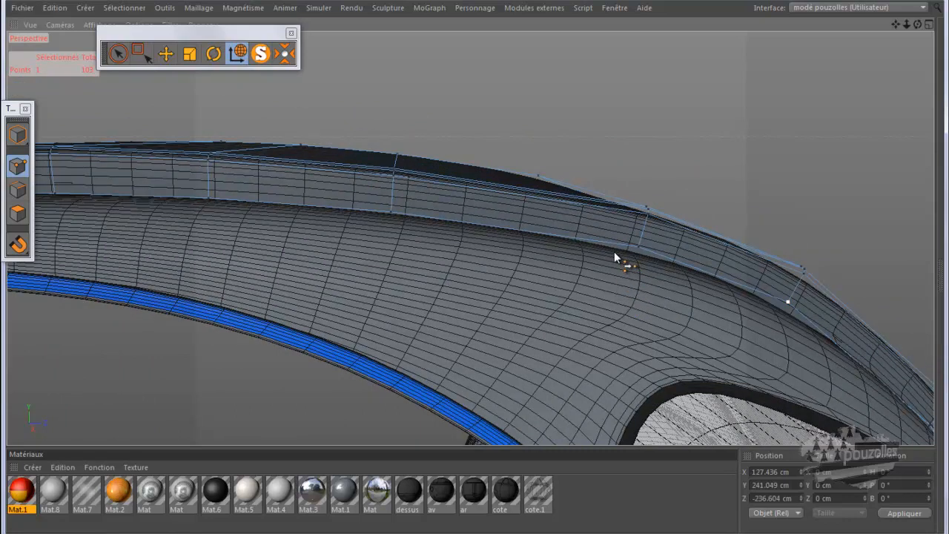
scroll(584, 259, "down", 3)
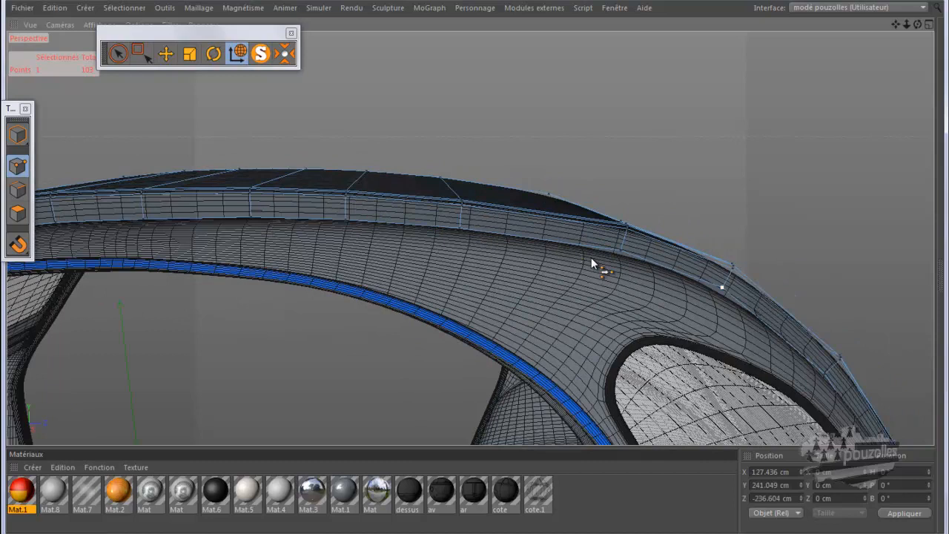
scroll(591, 258, "up", 6)
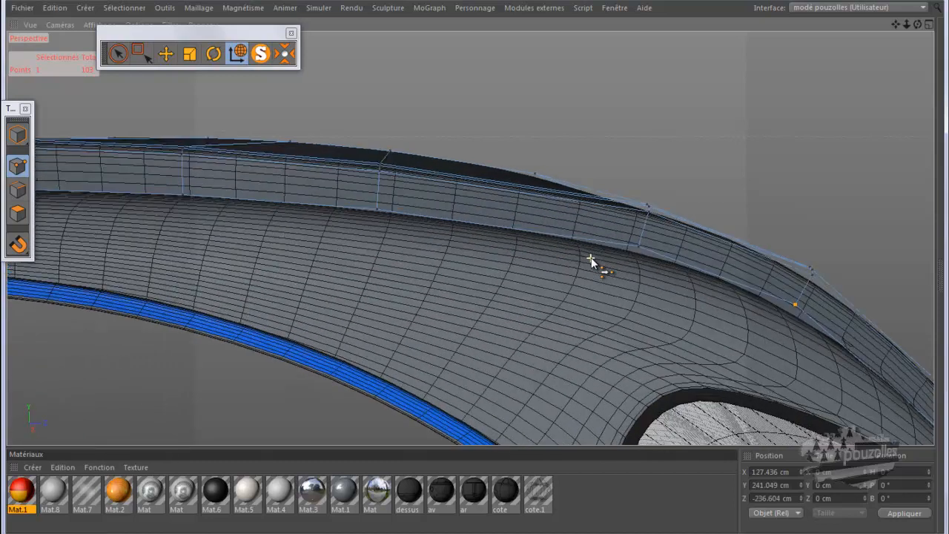
left_click(117, 52)
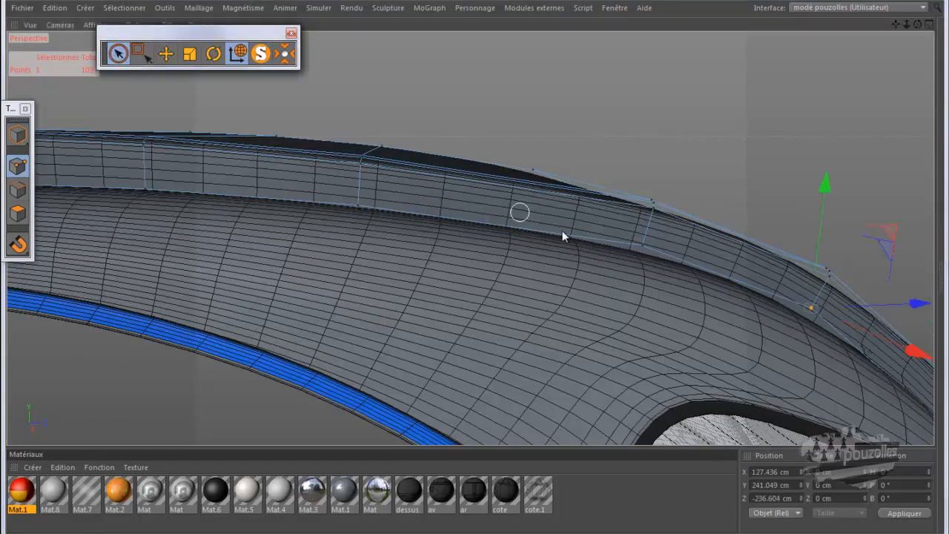
left_click(639, 244)
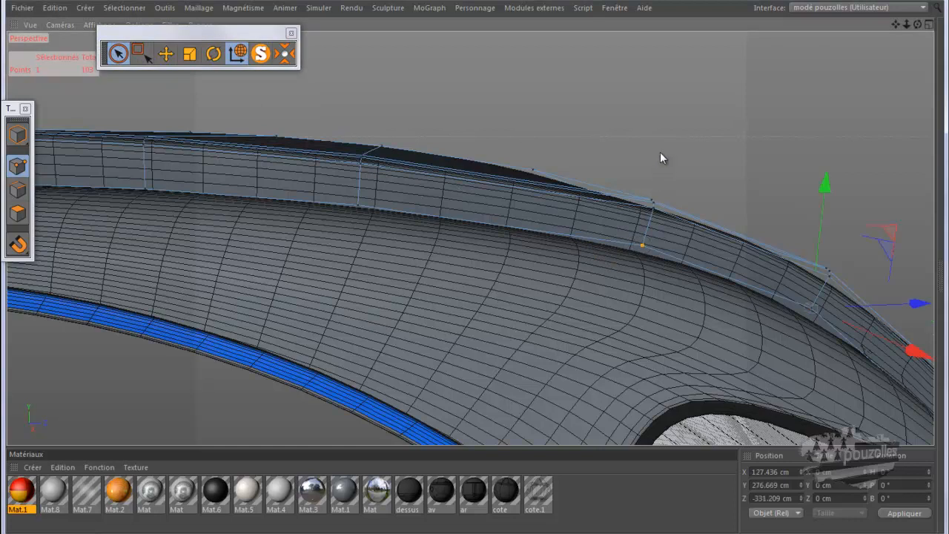
left_click_drag(646, 131, 645, 138)
left_click(812, 310)
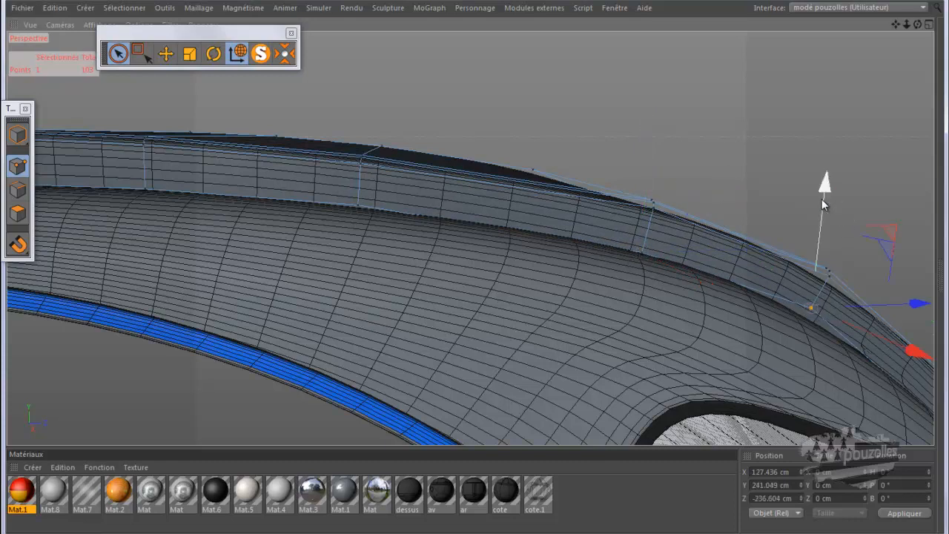
left_click_drag(822, 199, 818, 211)
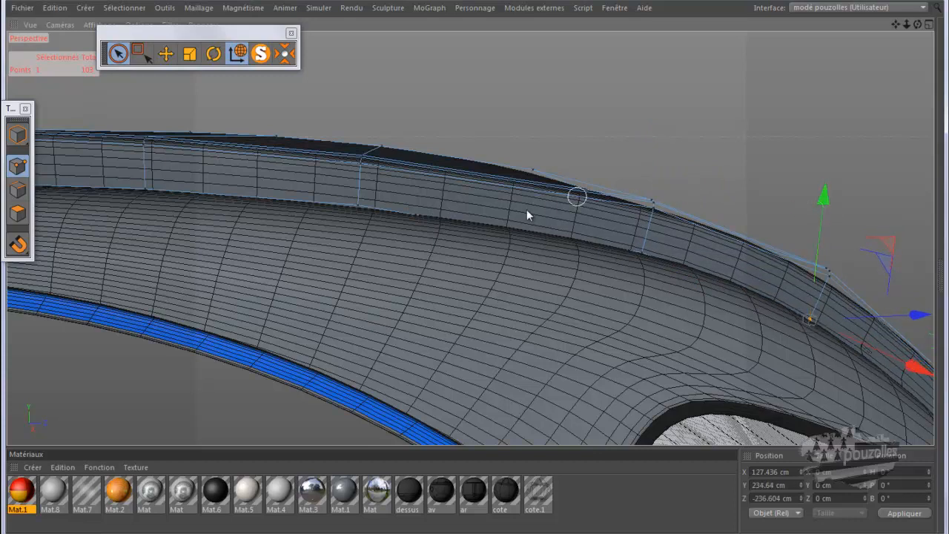
Step: Cut two cross loops with the Couteau (Knife), one in each capote segment just before and after the first welded point
key("k")
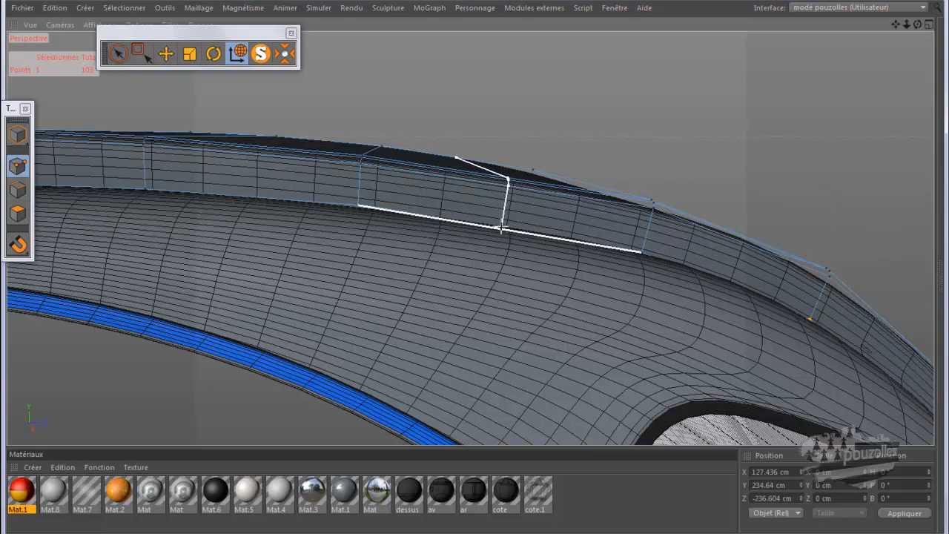
left_click(506, 228)
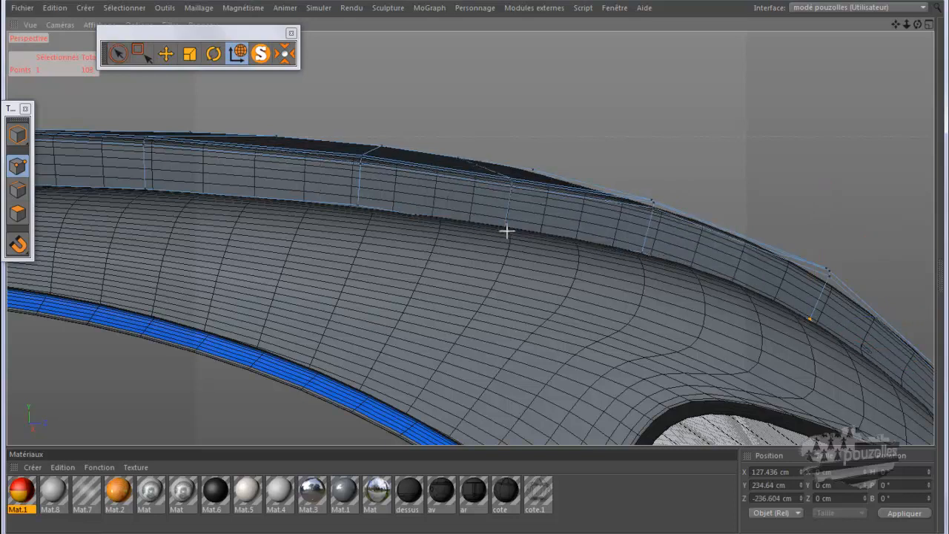
left_click(738, 289)
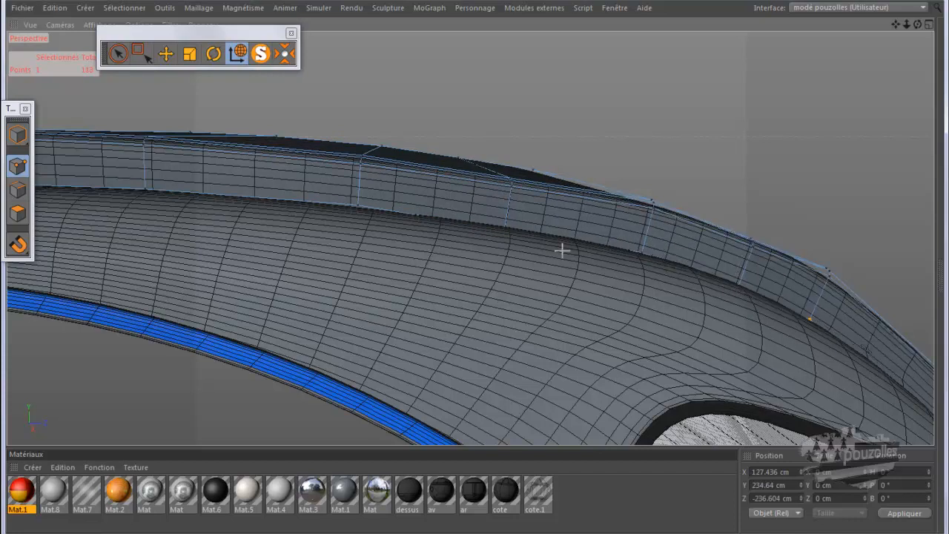
Step: Raise the bottom-edge points of the two new rear loops to follow the body, the rearmost by about 4.9 cm
left_click(118, 53)
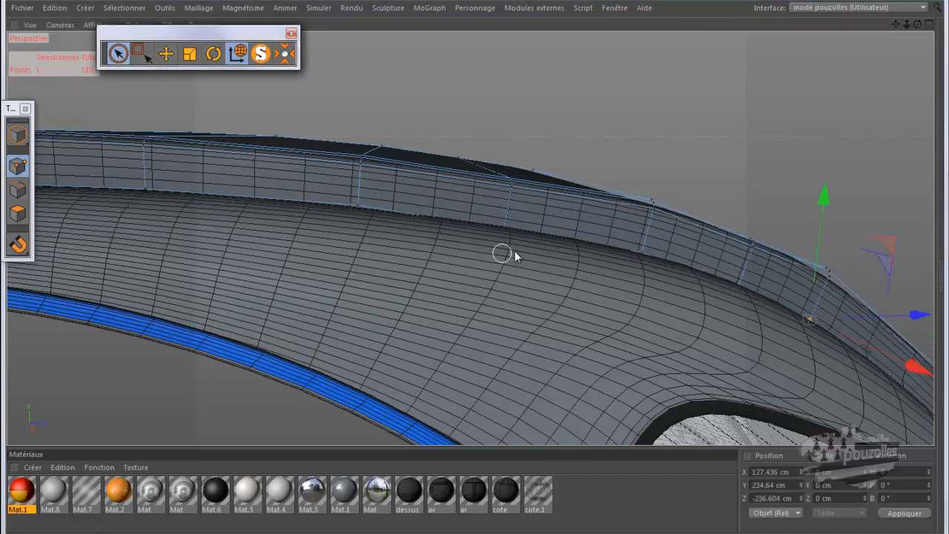
left_click(508, 172)
left_click_drag(504, 169, 504, 163)
left_click(742, 288)
left_click(753, 271)
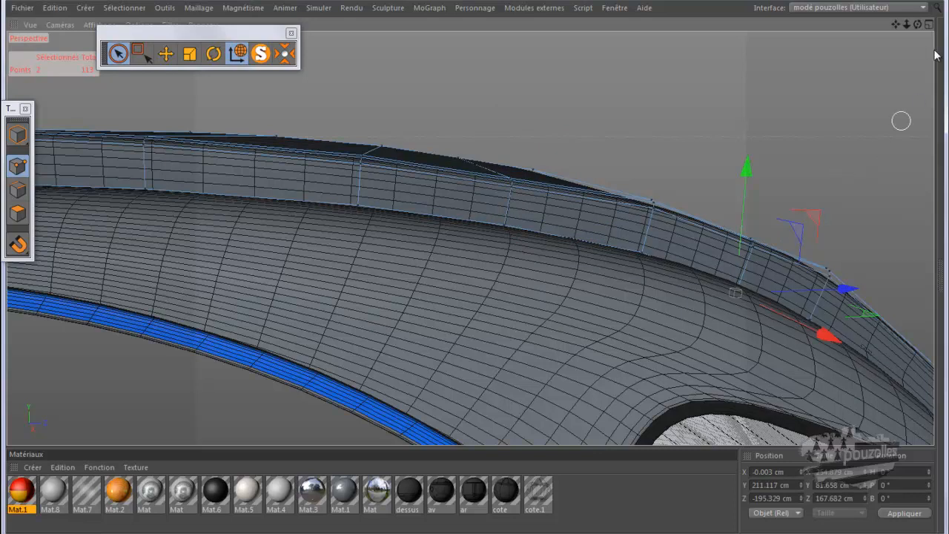
left_click_drag(918, 25, 481, 274)
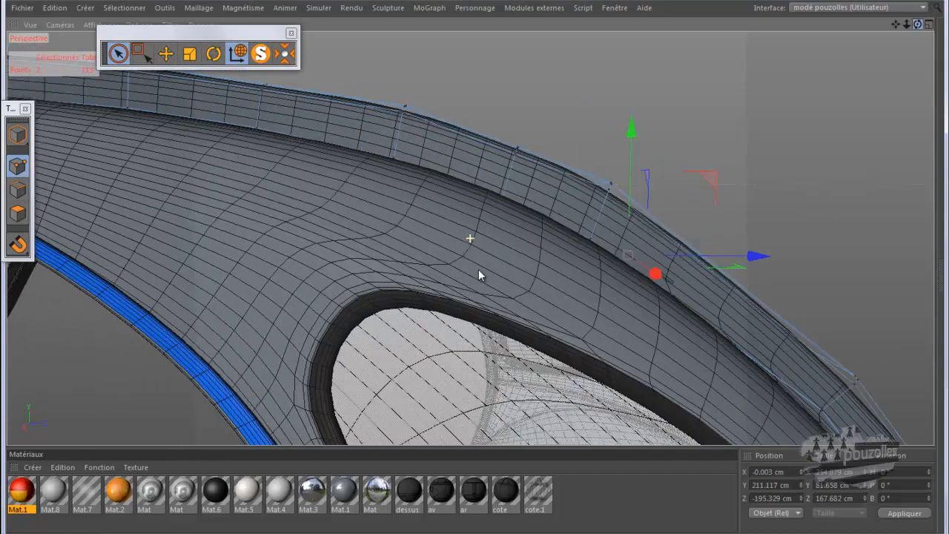
left_click(501, 203)
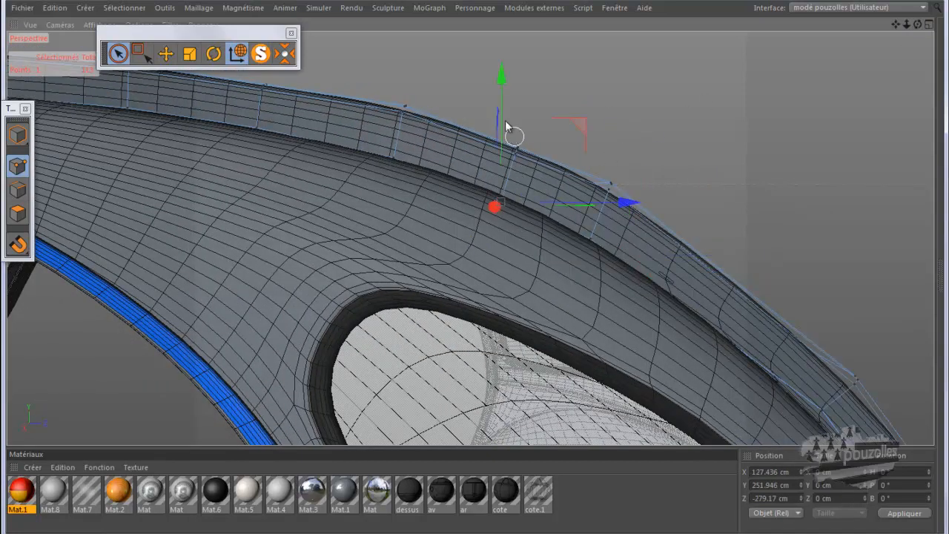
left_click_drag(503, 107, 505, 97)
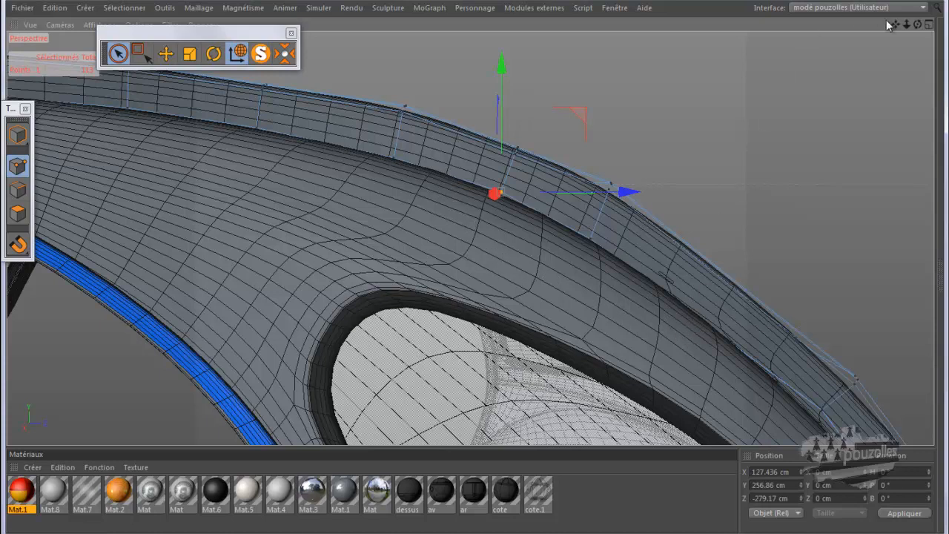
Step: Weld the doubled bottom-edge point on the capote's rear slope beside the side window using Soudure
left_click_drag(458, 257, 476, 269, "alt")
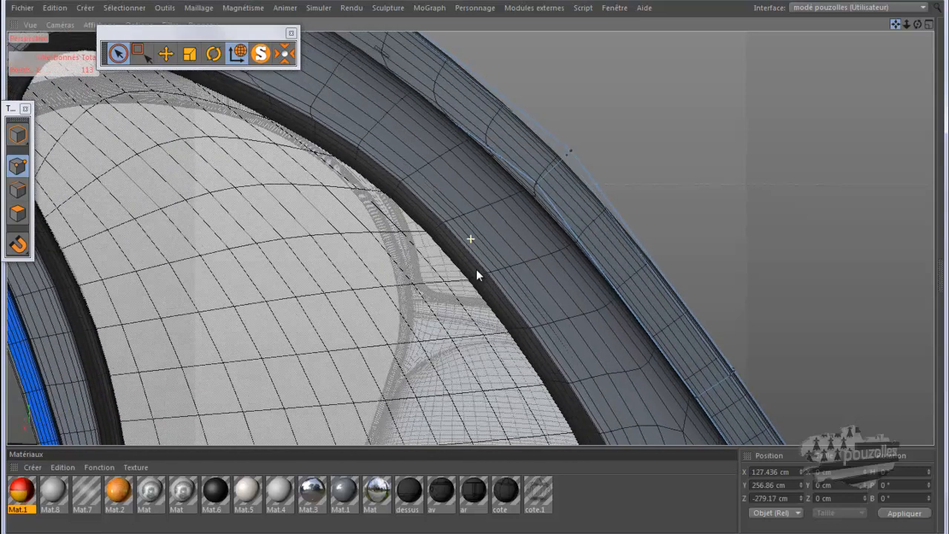
left_click(539, 185)
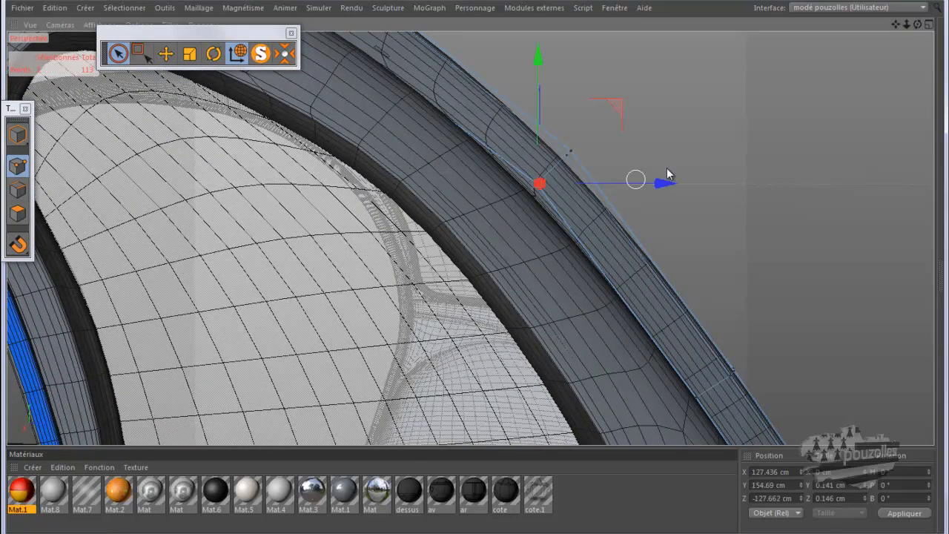
right_click(661, 131)
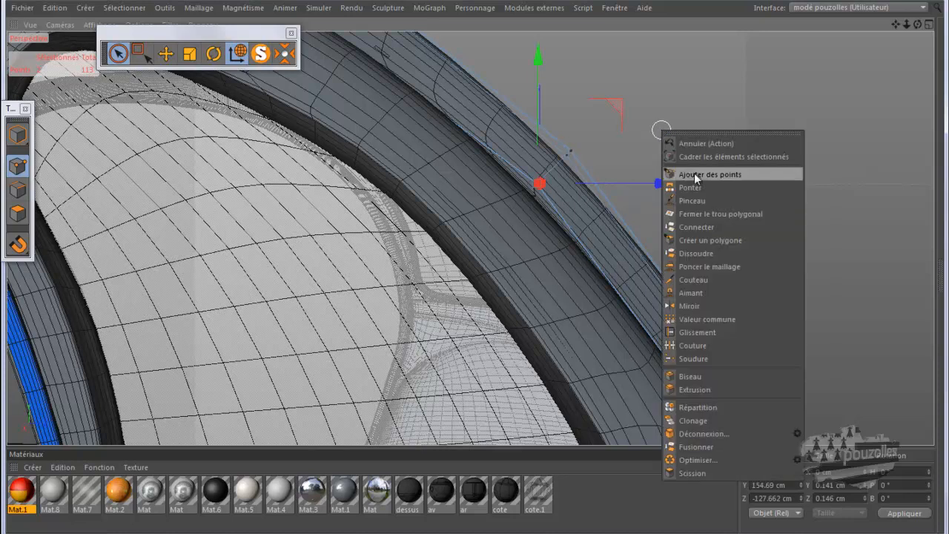
left_click(699, 359)
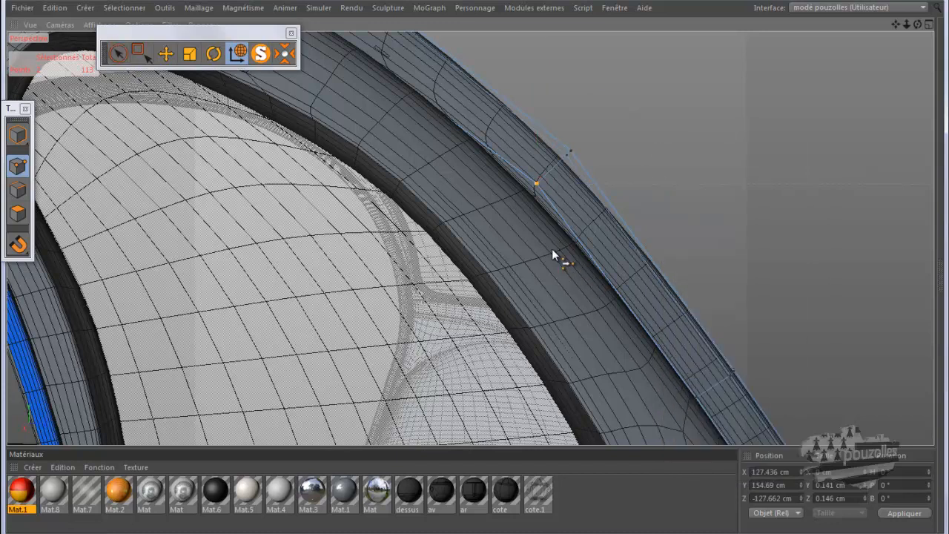
left_click(539, 195)
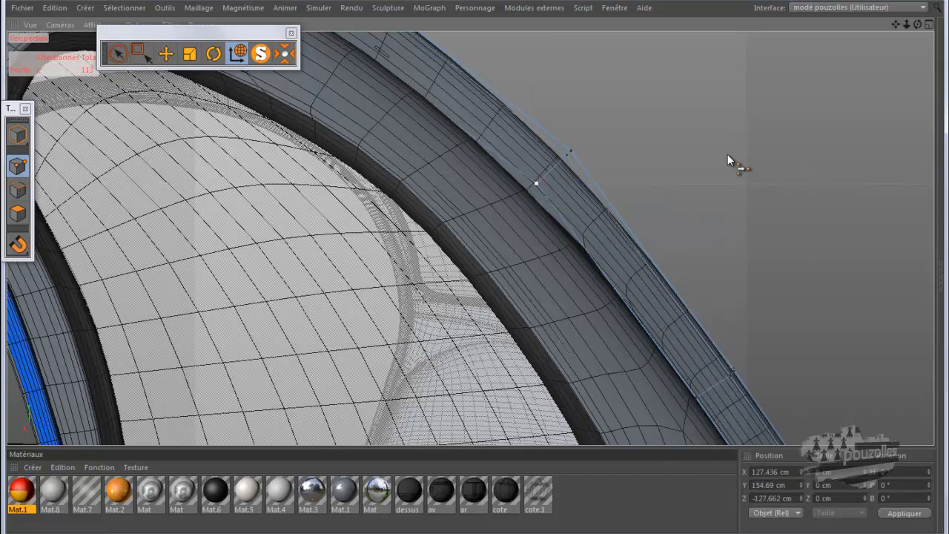
scroll(742, 156, "down", 3)
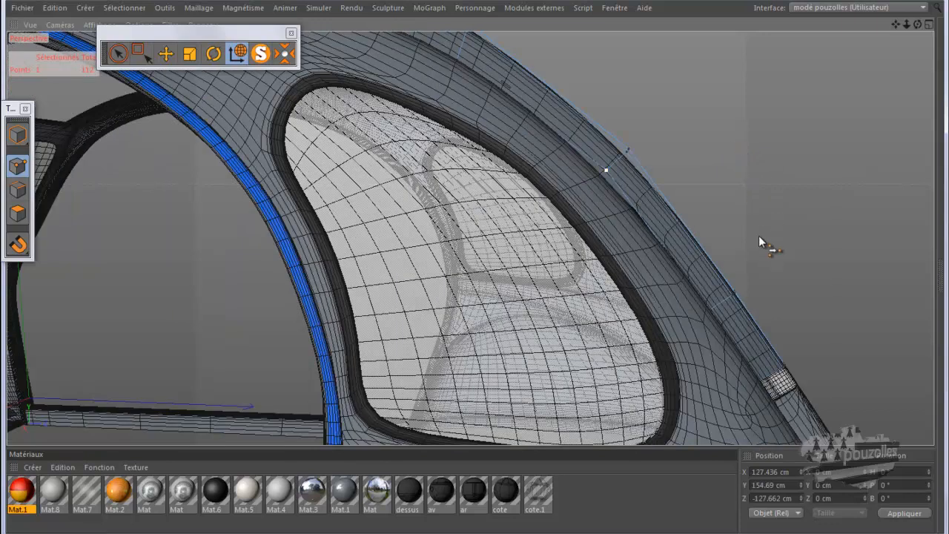
Step: Weld the two remaining doubled bottom-edge points on the capote's lower rear slope, the last one beside the small white block
key("space")
left_click(711, 316)
left_click(711, 313)
key("space")
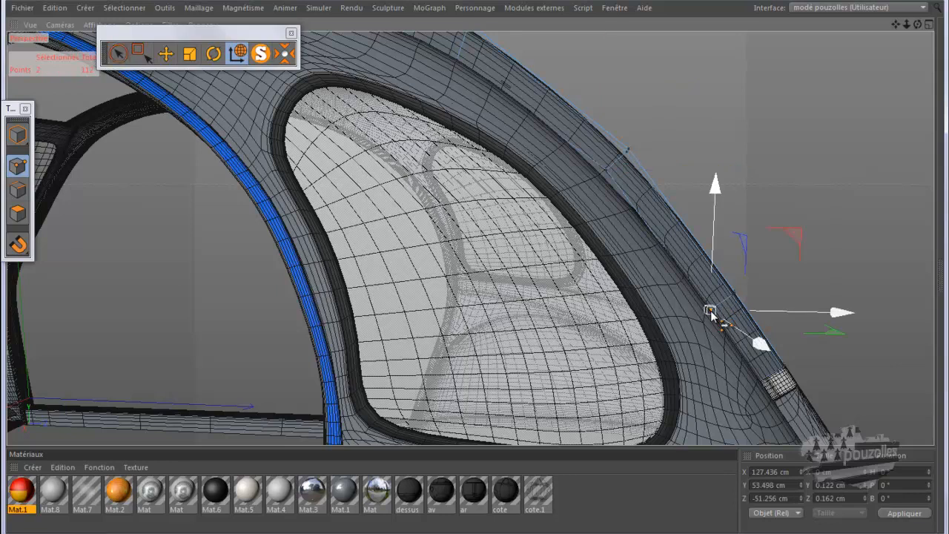
left_click(711, 312)
key("space")
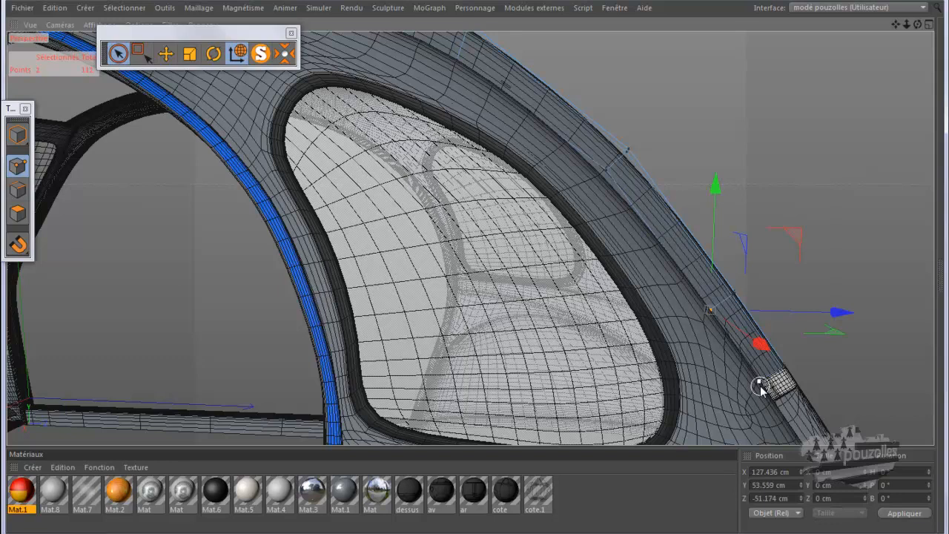
left_click(760, 386)
key("space")
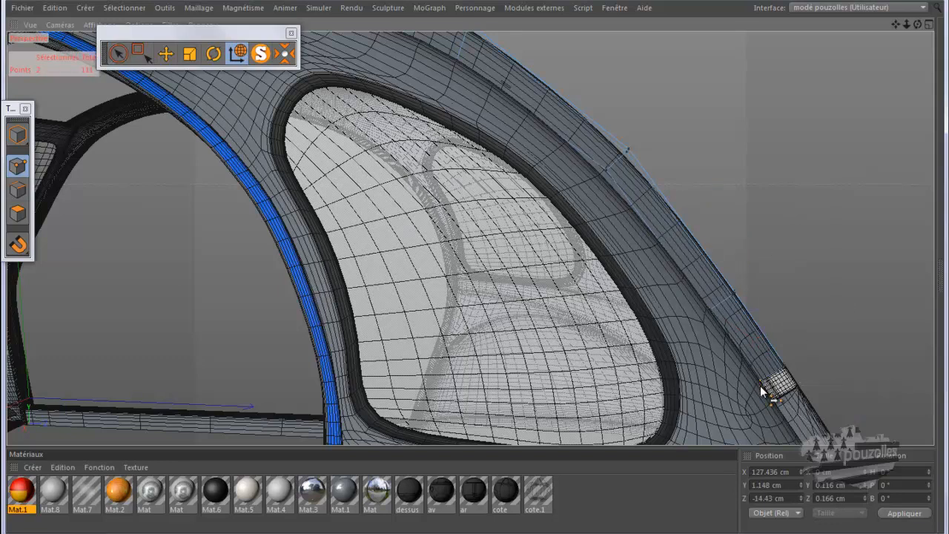
left_click(758, 383)
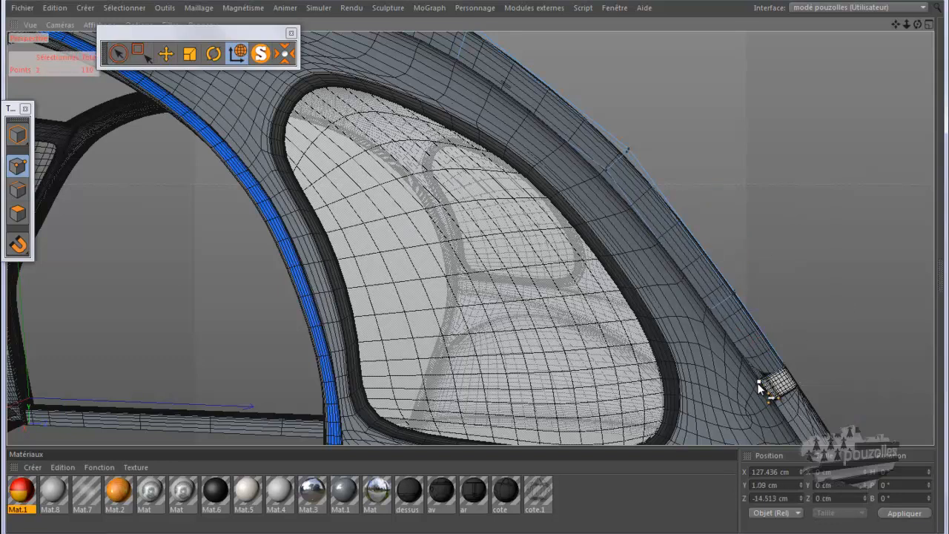
Step: Move the welded edge point beside the rear side window's upper part down about 3.6 cm and forward about 2.6 cm
scroll(759, 385, "up", 4)
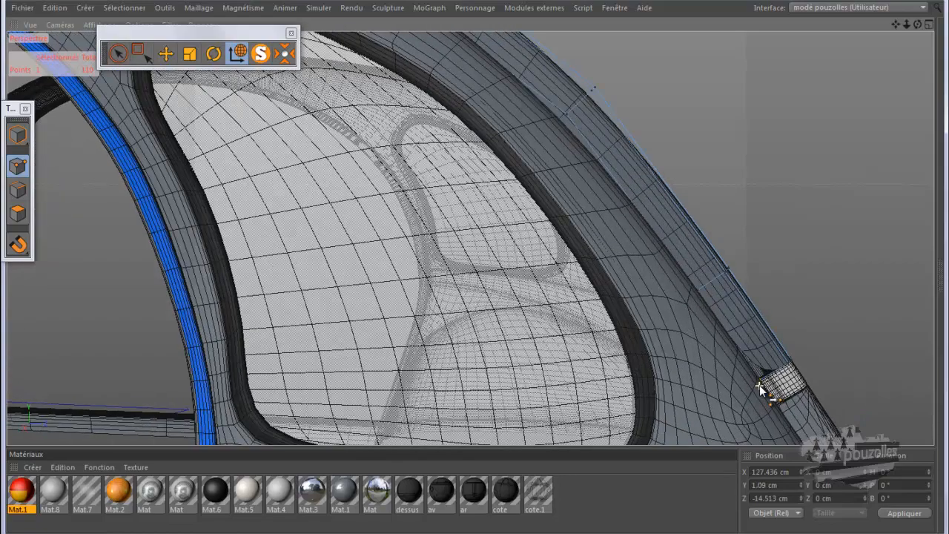
scroll(760, 386, "up", 5)
scroll(760, 385, "down", 4)
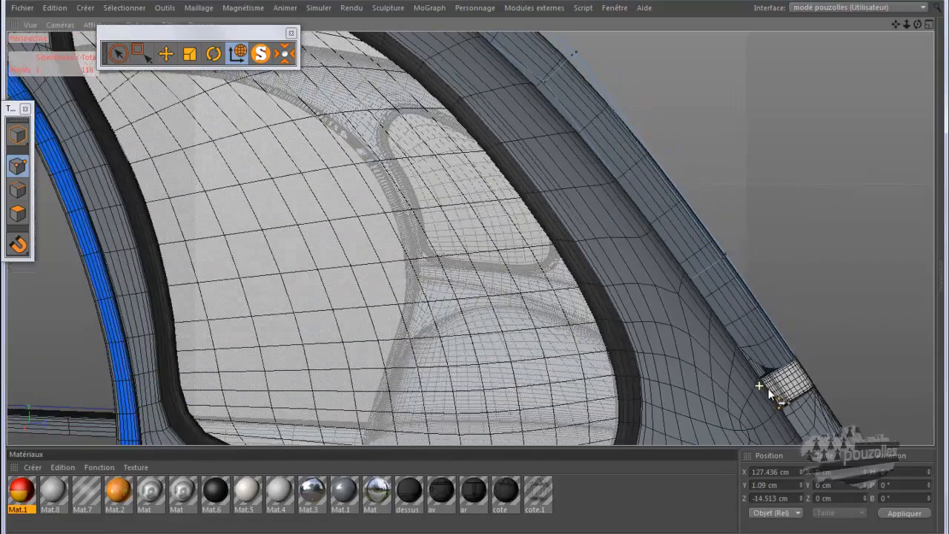
scroll(769, 395, "down", 2)
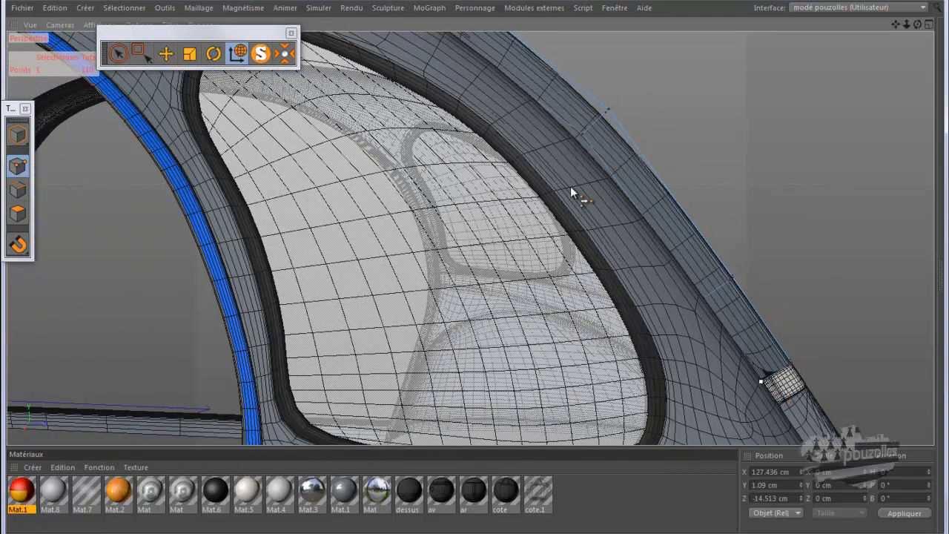
left_click(121, 56)
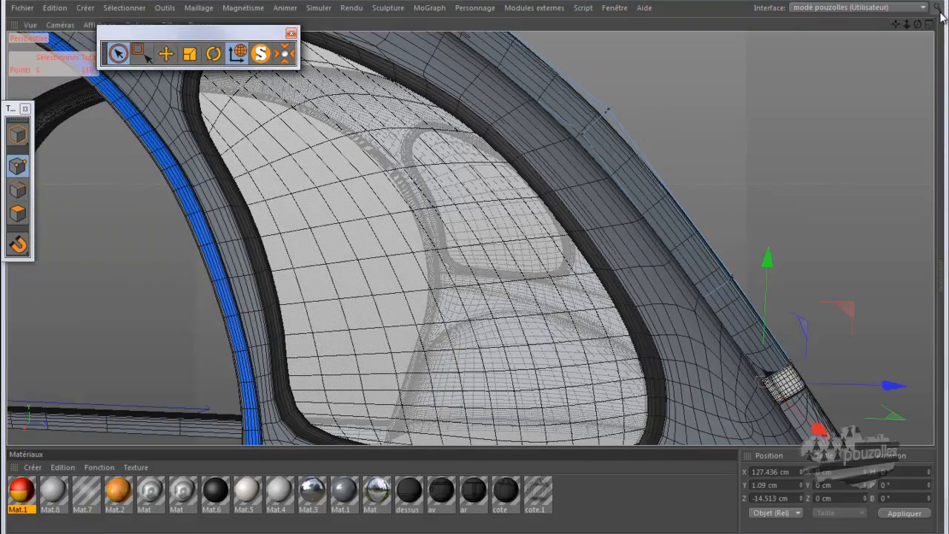
left_click_drag(897, 25, 475, 267)
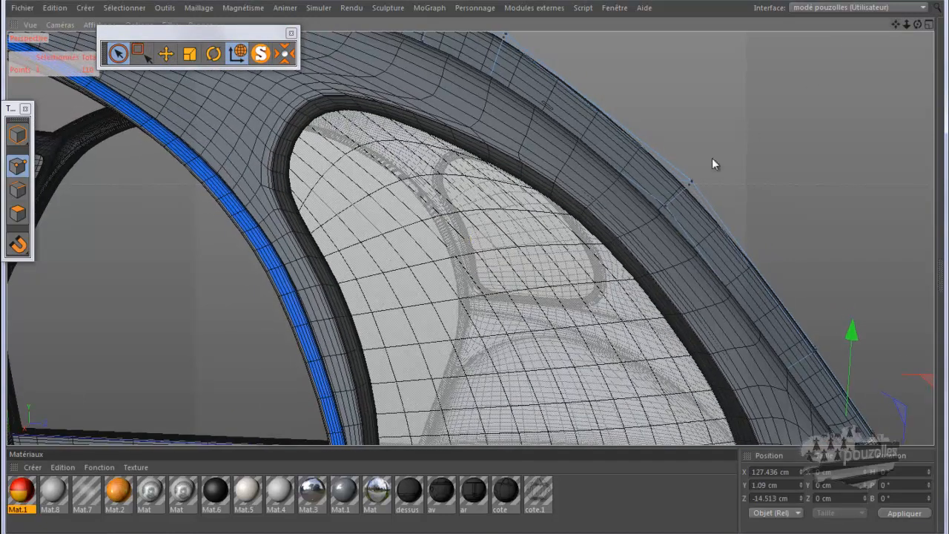
left_click(666, 207)
left_click_drag(749, 127, 744, 137)
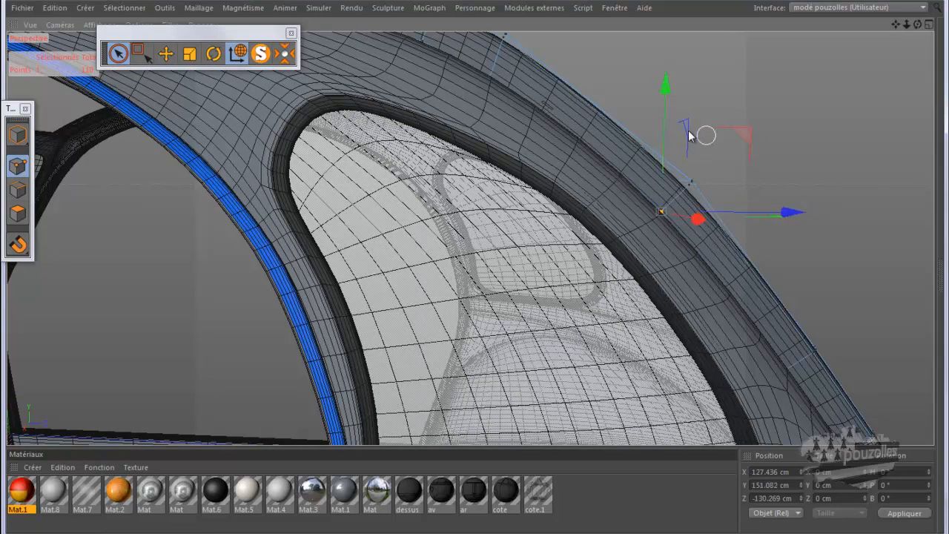
Step: Cut two cross loops in the capote with the Couteau (Knife), one in each segment just before and after the lowered point
key("k")
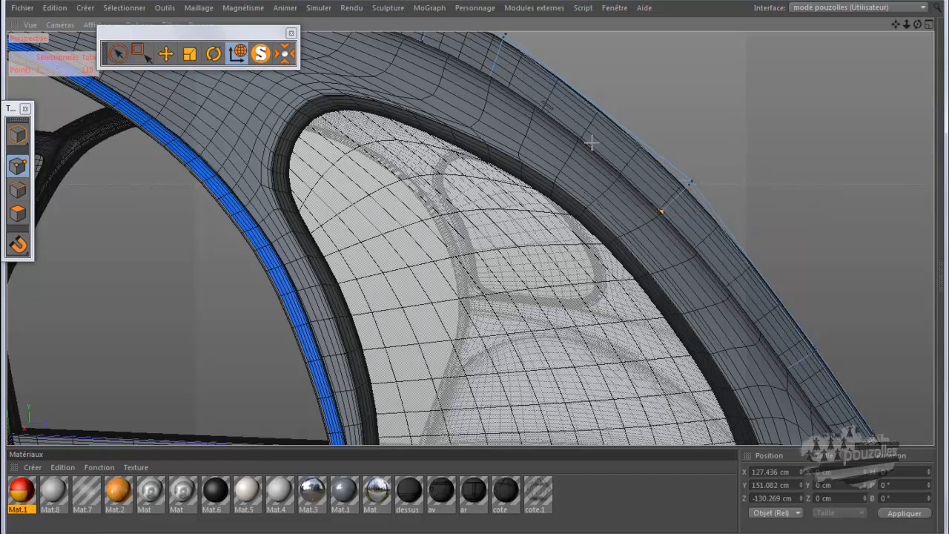
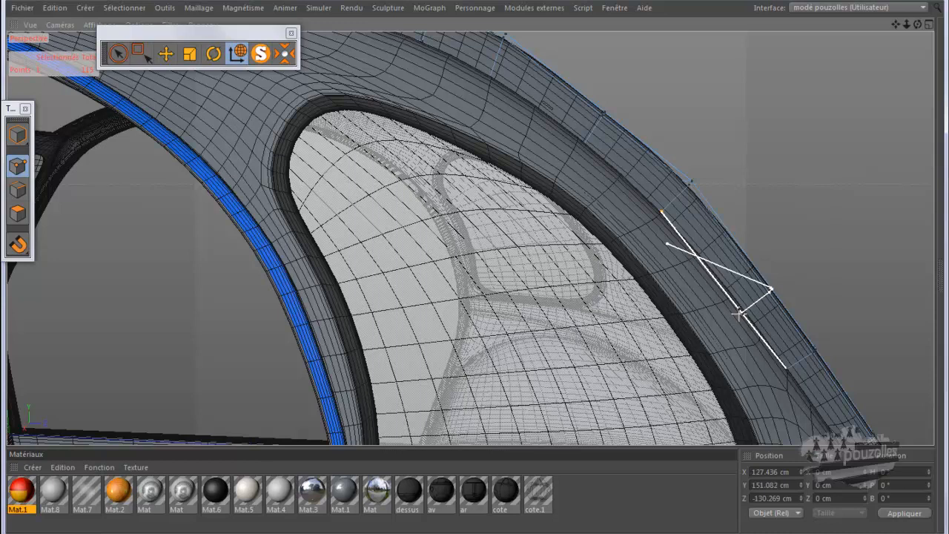
left_click(737, 308)
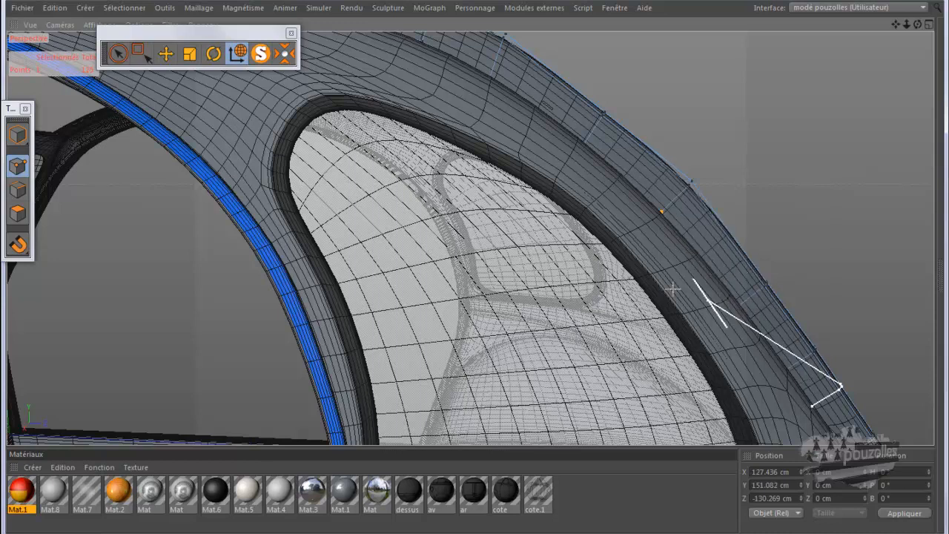
Step: Raise the front new loop's bottom-edge point about 3.9 cm and back about 3 cm, and the next point ahead of it about 1.6 cm
left_click(118, 53)
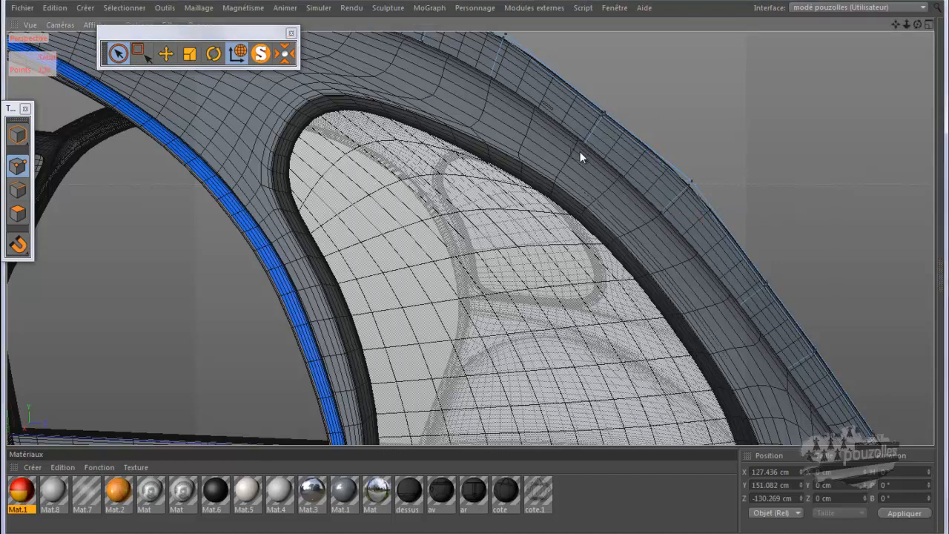
left_click(579, 150)
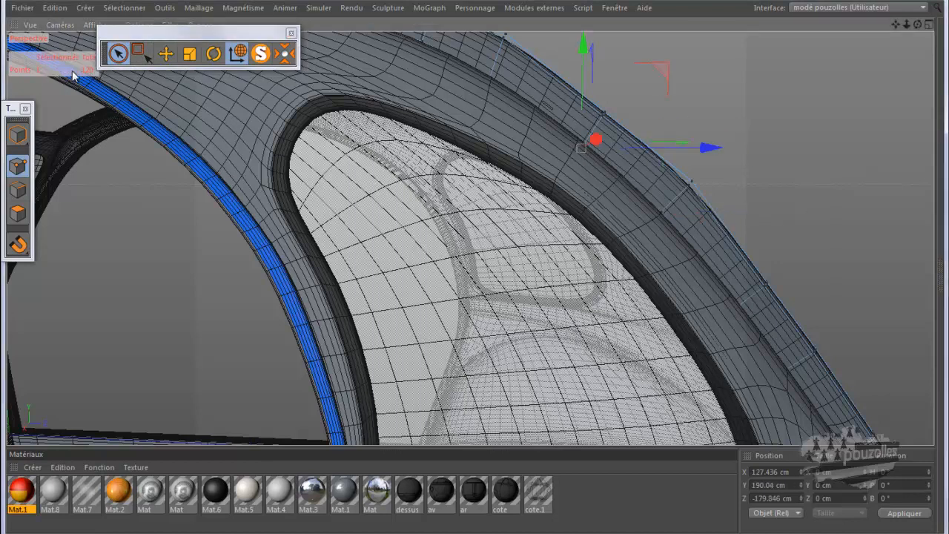
left_click_drag(666, 67, 586, 75)
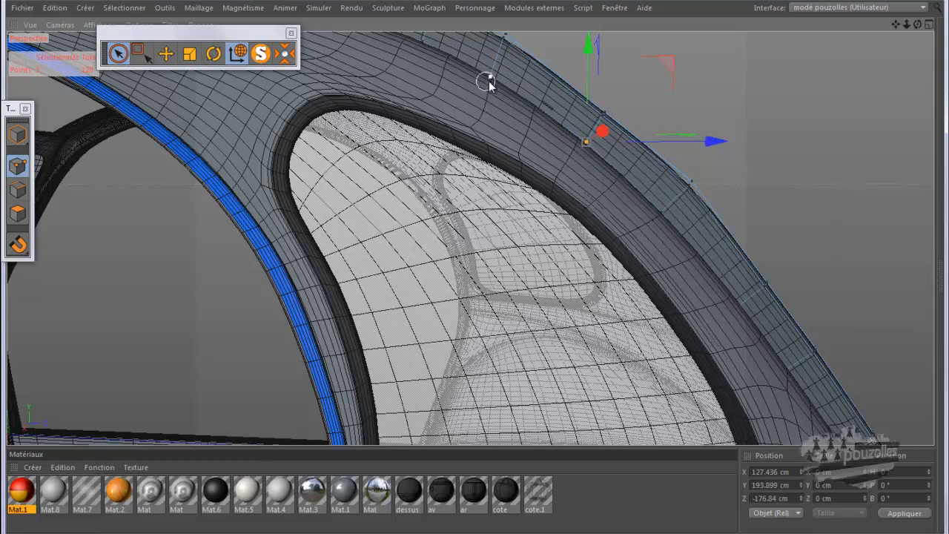
left_click(489, 81)
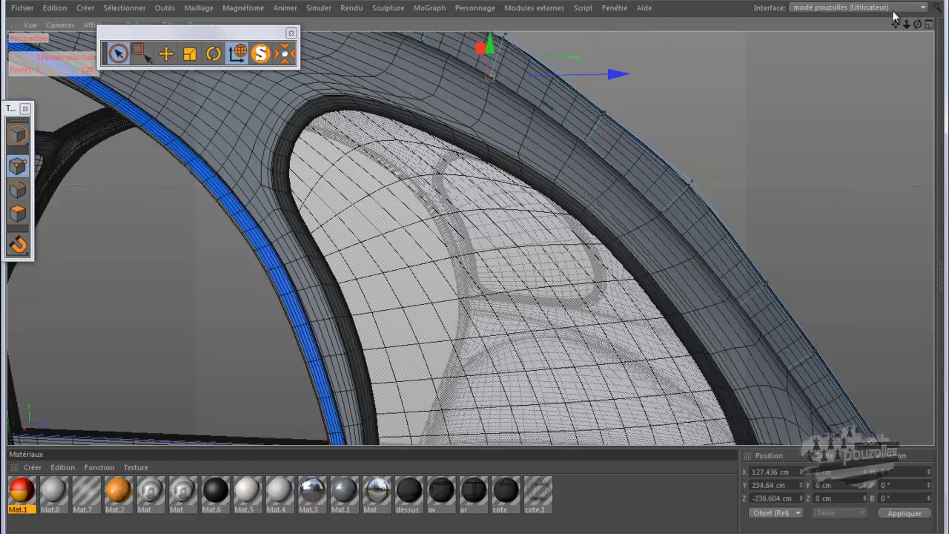
left_click_drag(896, 24, 837, 44)
left_click_drag(497, 62, 496, 58)
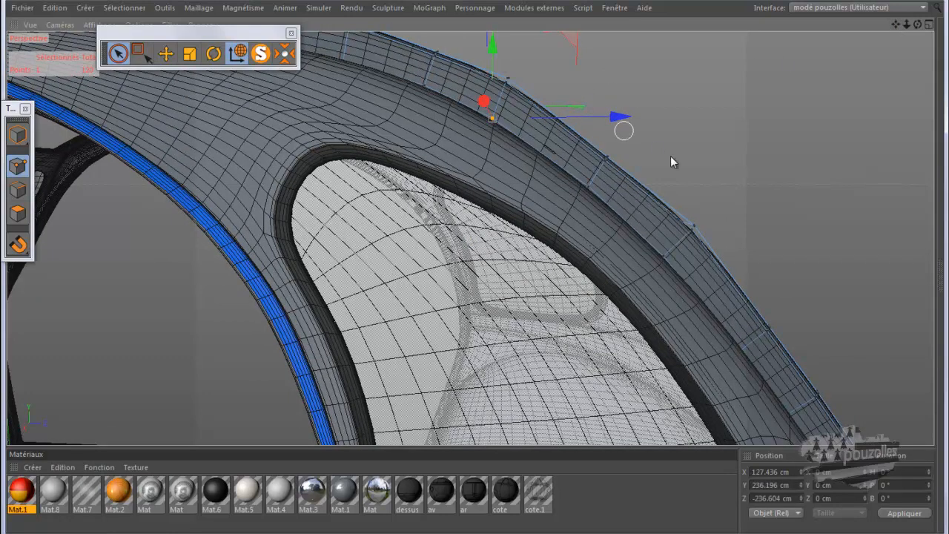
Step: In the right side view, raise the rear new loop's bottom-edge point about 2.2 cm and shift it back about 1.2 cm
left_click(733, 352)
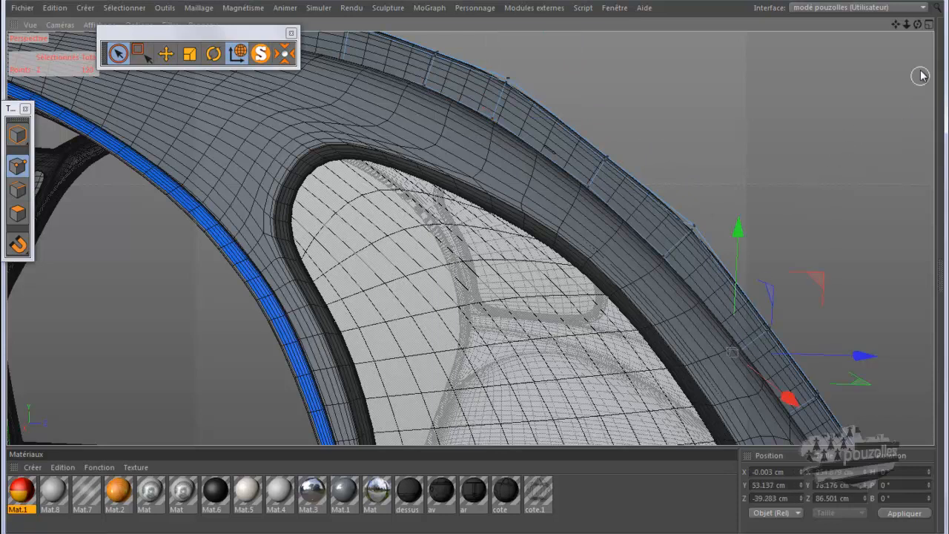
left_click_drag(918, 25, 477, 264)
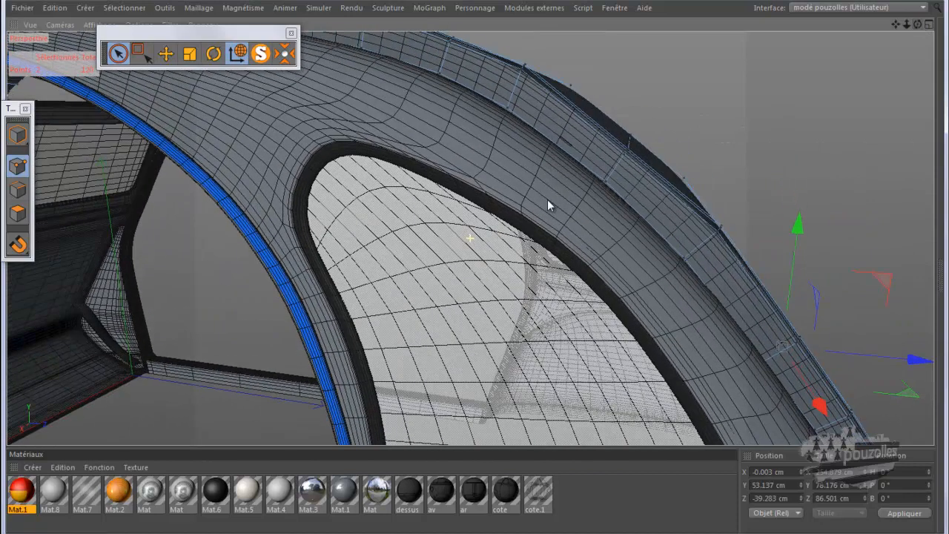
middle_click(385, 281)
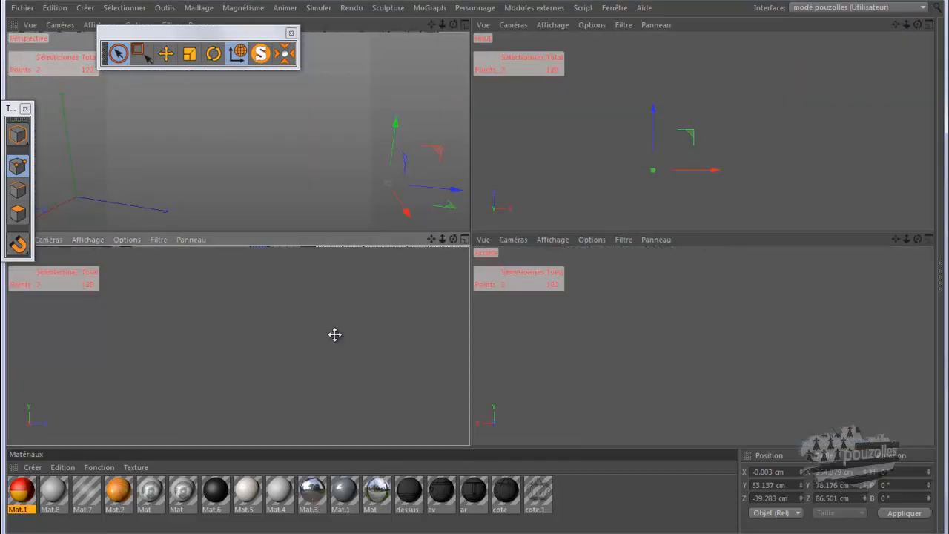
middle_click(335, 338)
middle_click_drag(128, 262, 109, 263, "alt")
scroll(110, 263, "down", 10)
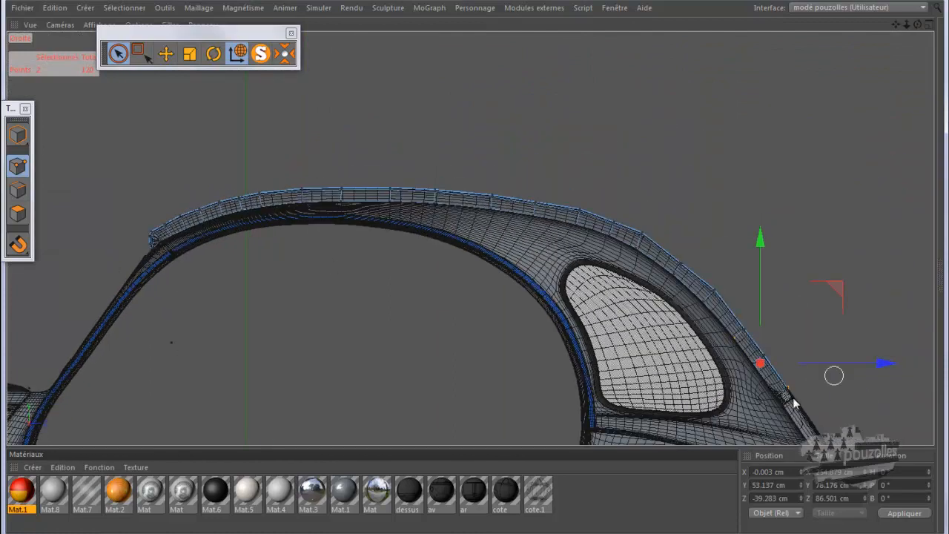
scroll(784, 399, "up", 6)
scroll(690, 356, "up", 2)
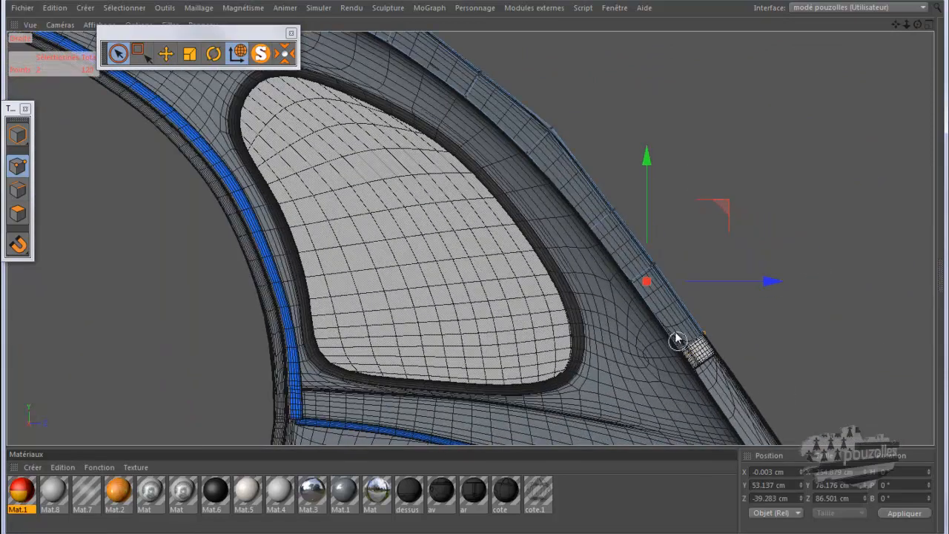
left_click(585, 234)
scroll(584, 231, "up", 5)
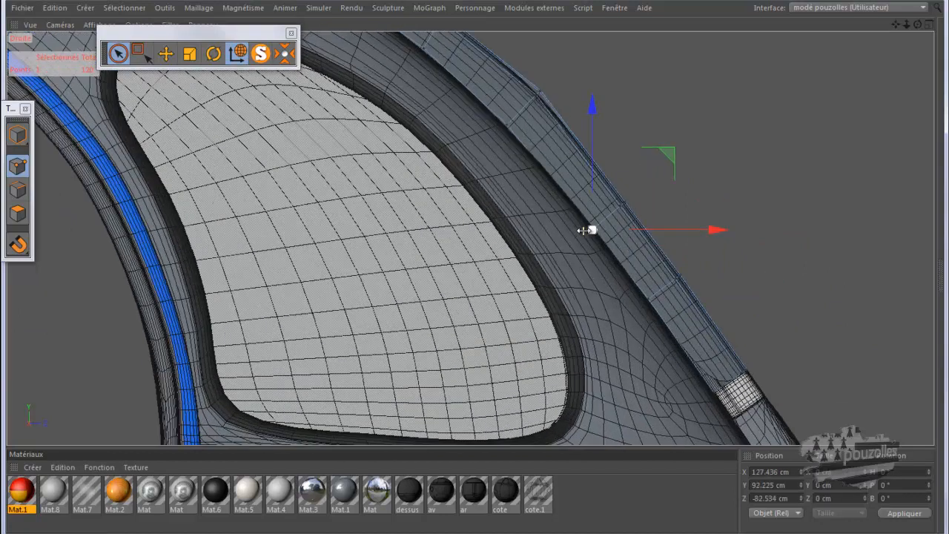
scroll(586, 230, "up", 2)
left_click_drag(680, 147, 683, 146)
scroll(532, 205, "down", 2)
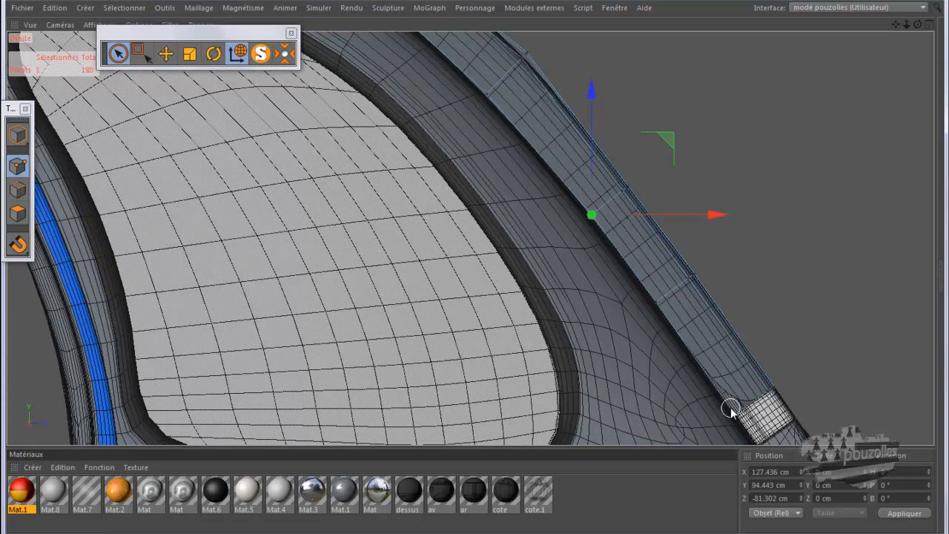
Step: Try a Couteau (Knife) loop cut across the capote's rear end just above the white block, and undo it
scroll(729, 415, "up", 1)
scroll(749, 439, "up", 5)
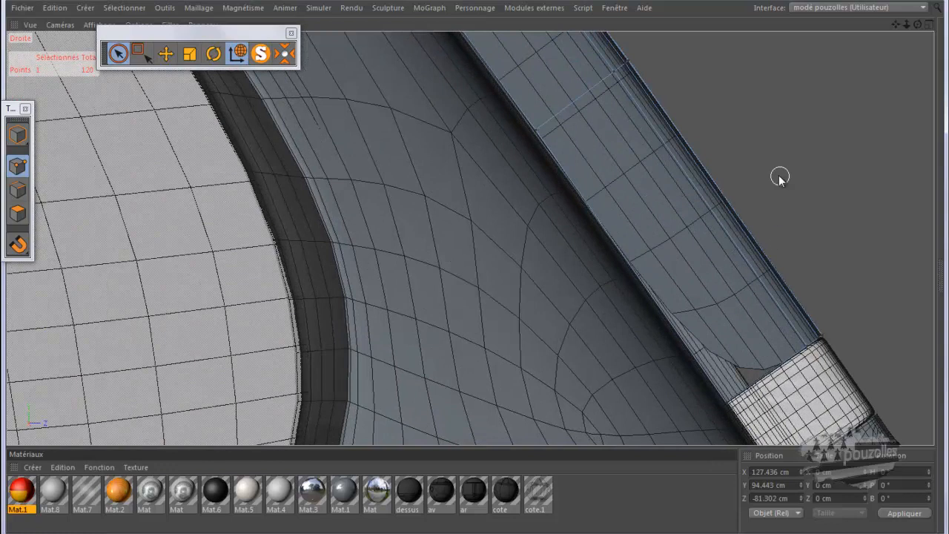
key("k")
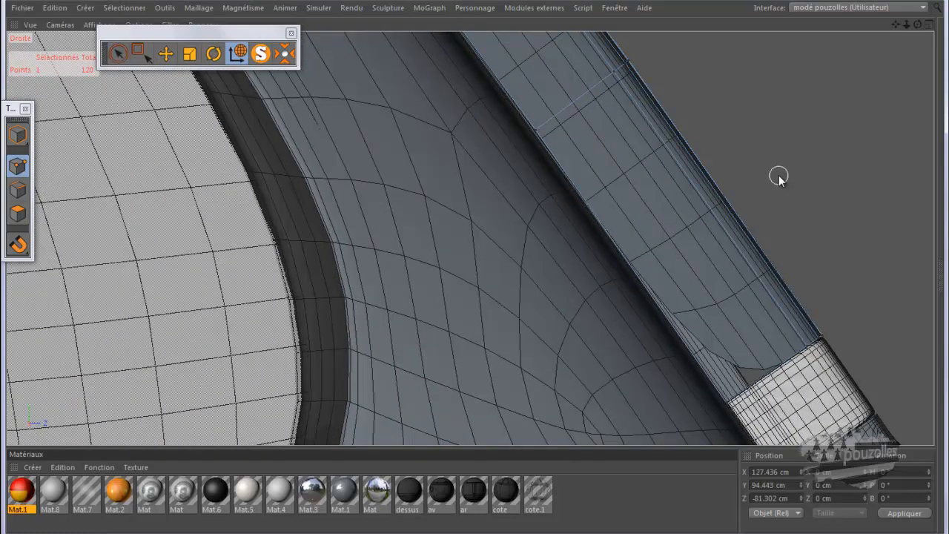
left_click(721, 401)
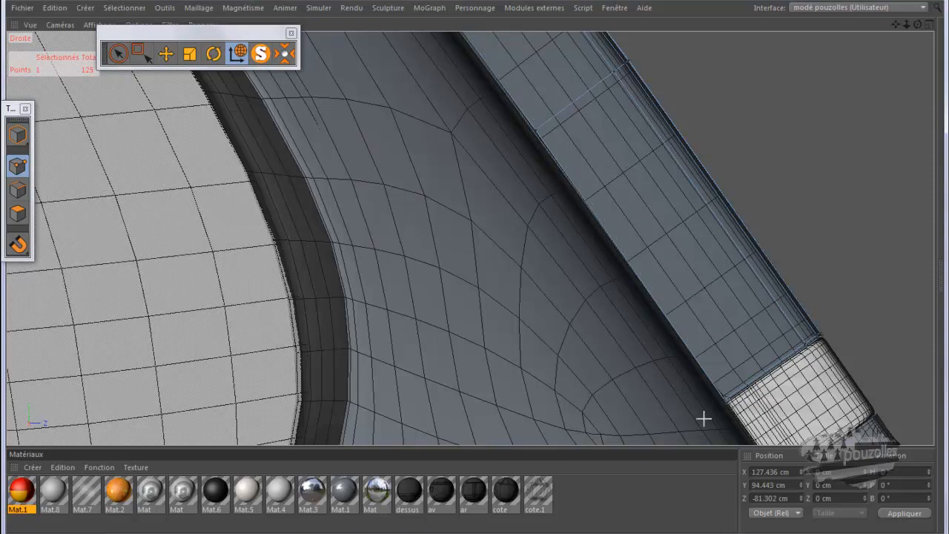
scroll(744, 421, "up", 1)
scroll(743, 421, "up", 4)
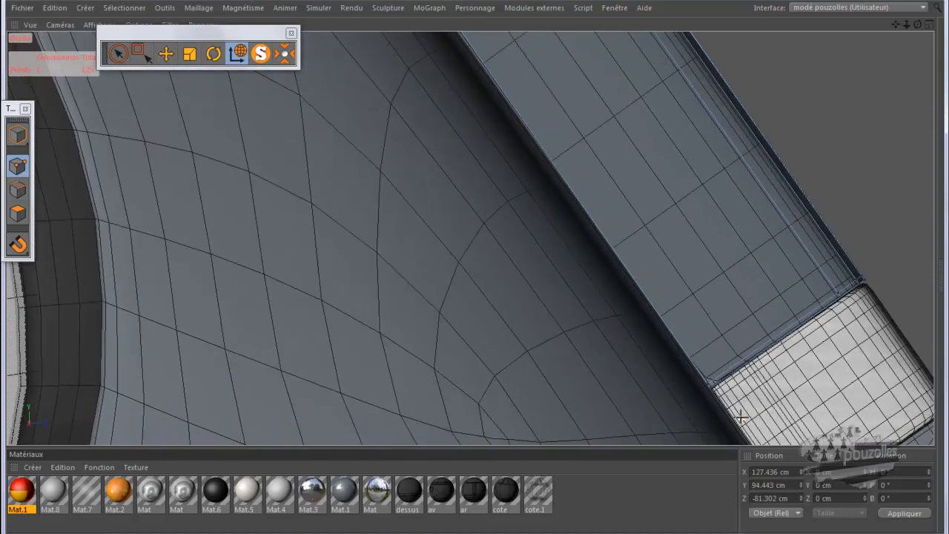
scroll(741, 418, "up", 3)
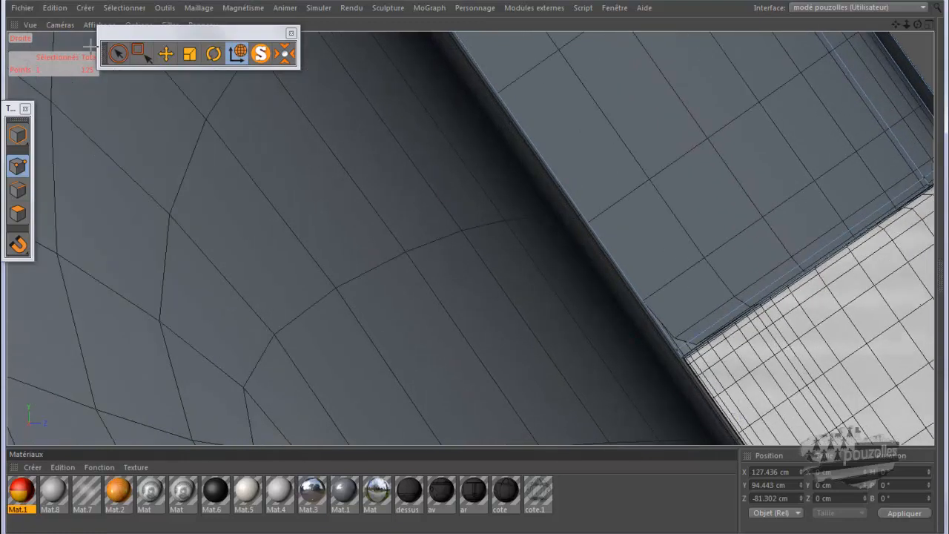
left_click(55, 8)
left_click(57, 33)
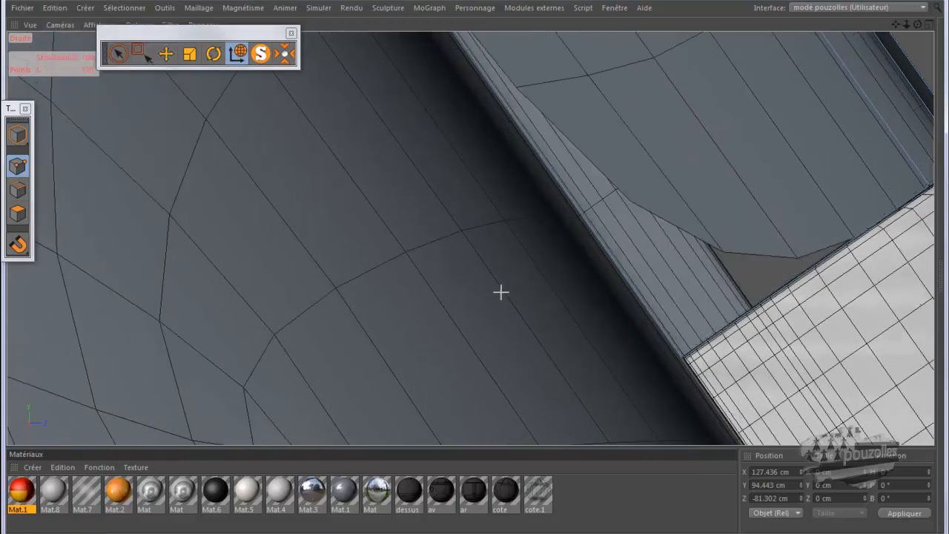
Step: Cut a cross loop with the Couteau (Knife) tight against the capote's rear end, at the white block's edge
left_click(680, 360)
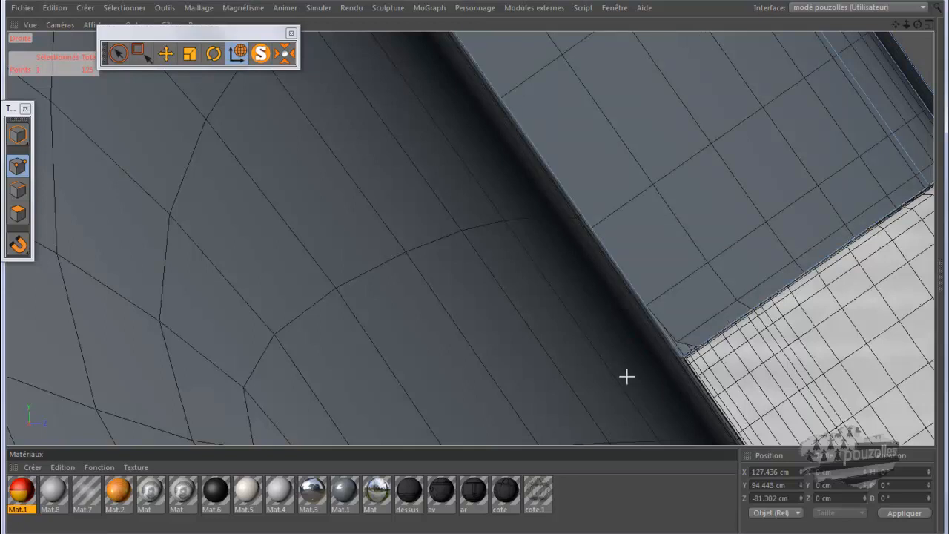
scroll(579, 340, "down", 5)
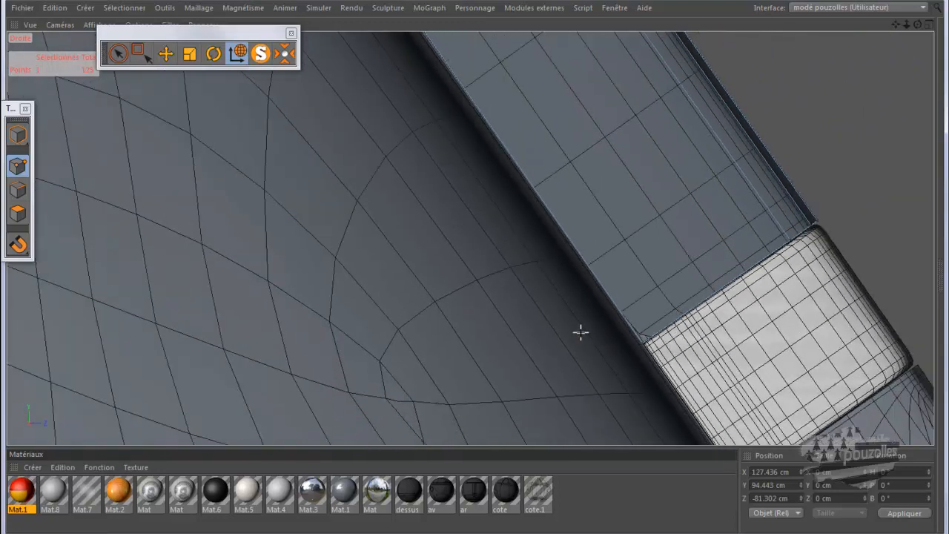
scroll(581, 333, "down", 6)
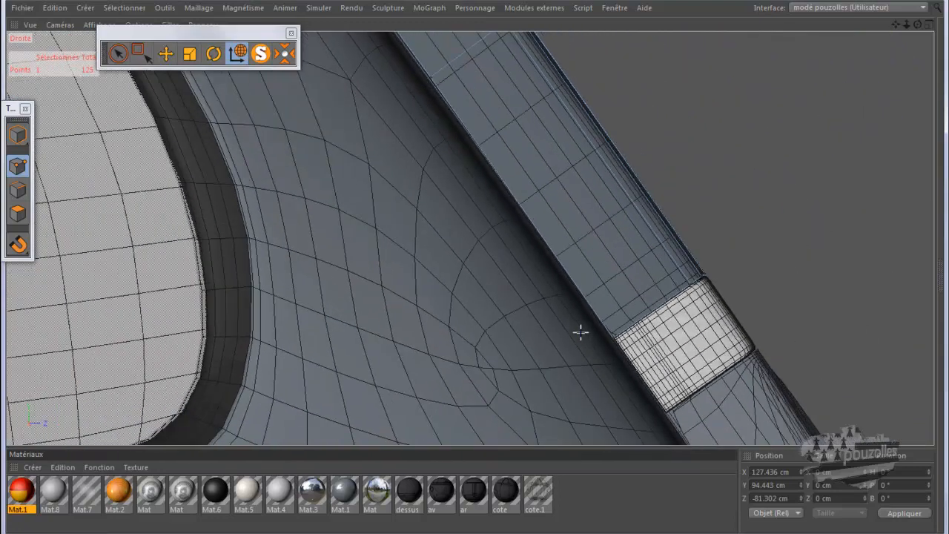
scroll(581, 332, "down", 8)
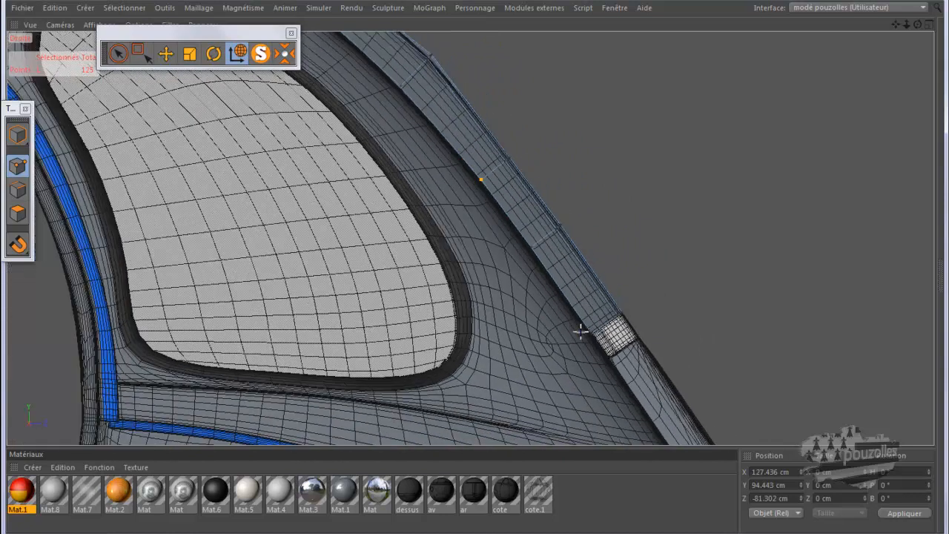
Step: Examine the whole capote on the car body in perspective, including a preview render of the view
scroll(580, 333, "down", 8)
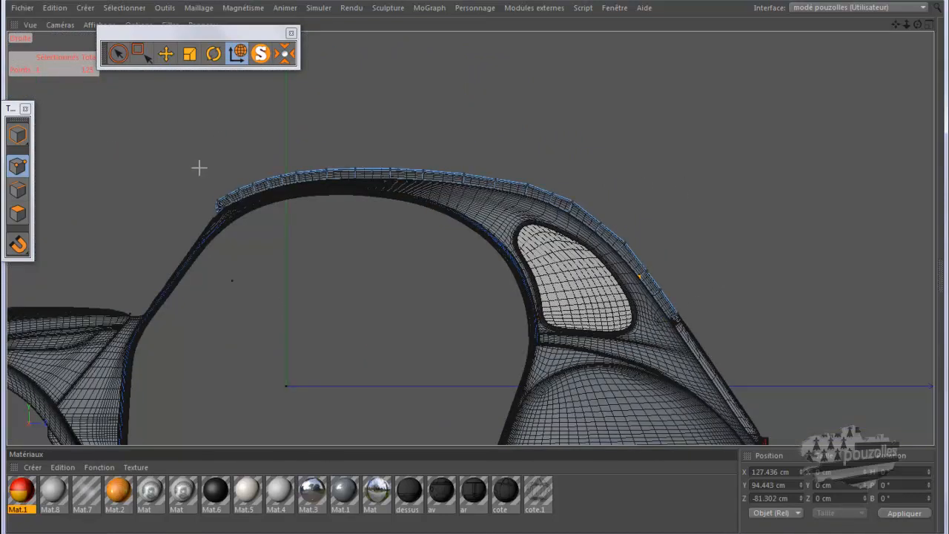
middle_click(199, 168)
middle_click(231, 173)
mouse_move(448, 201)
left_mouse_down("alt")
mouse_move(467, 220)
mouse_move(545, 249)
mouse_move(779, 245)
mouse_move(816, 228)
mouse_move(839, 159)
mouse_move(938, 56)
left_mouse_up("alt")
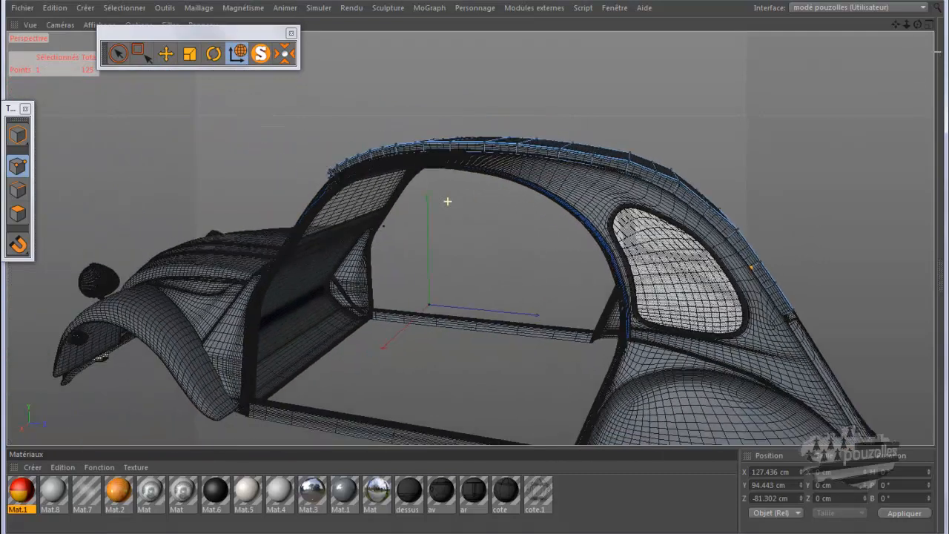
left_click_drag(918, 25, 475, 268)
left_click_drag(879, 67, 911, 49, "alt")
mouse_move(474, 274)
left_mouse_down()
mouse_move(907, 25)
mouse_move(480, 271)
mouse_move(485, 278)
left_mouse_up()
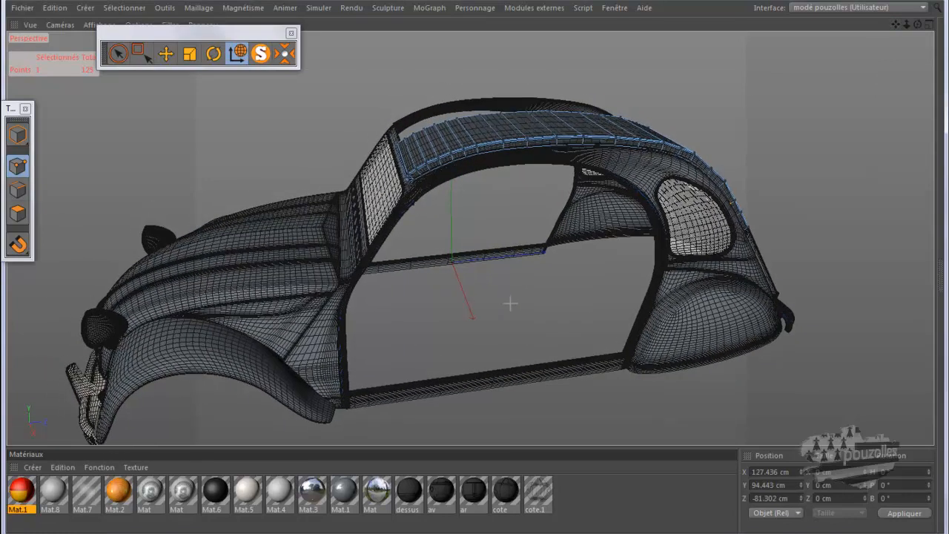
key("alt+r")
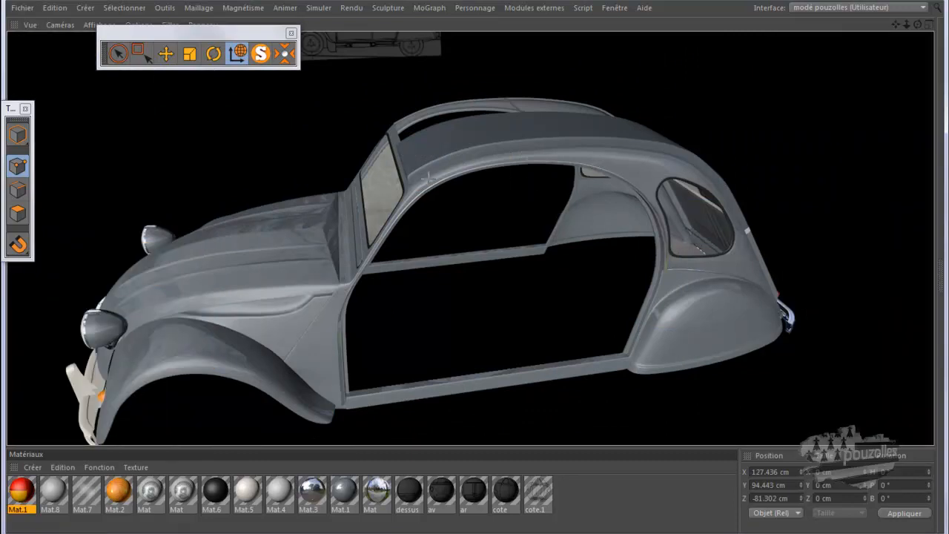
key("alt+r")
Step: In the top view, select the capote's side-edge points around its front outer corner with the live selection
scroll(428, 179, "up", 4)
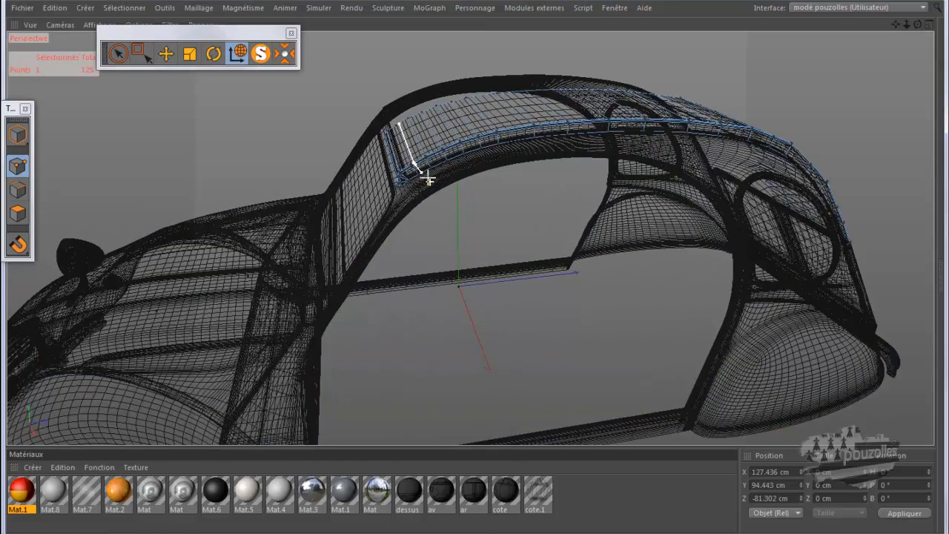
scroll(428, 179, "up", 2)
middle_click(428, 179)
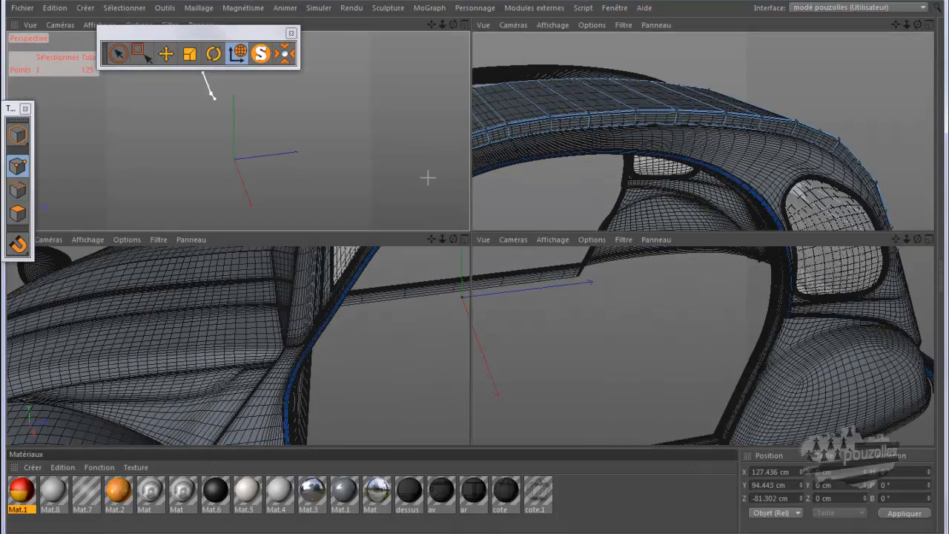
middle_click(613, 151)
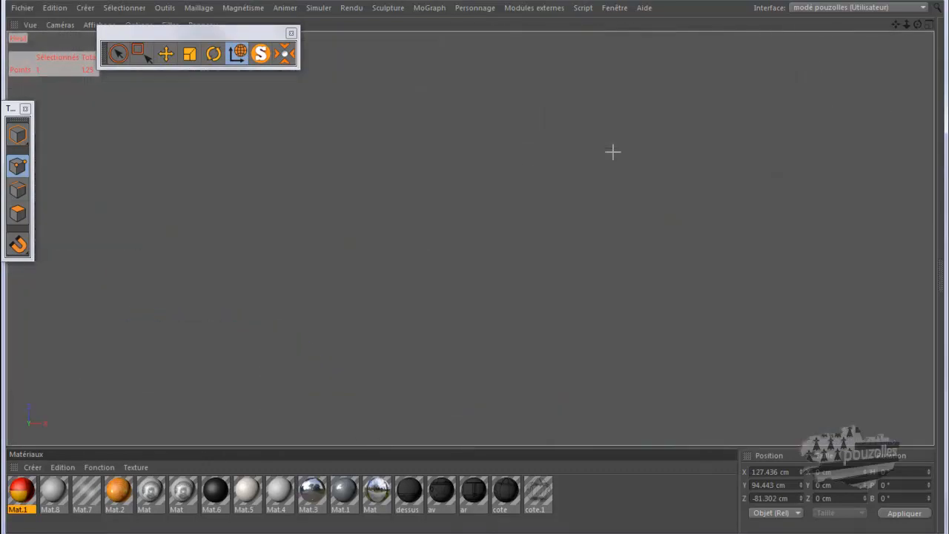
scroll(606, 111, "down", 6)
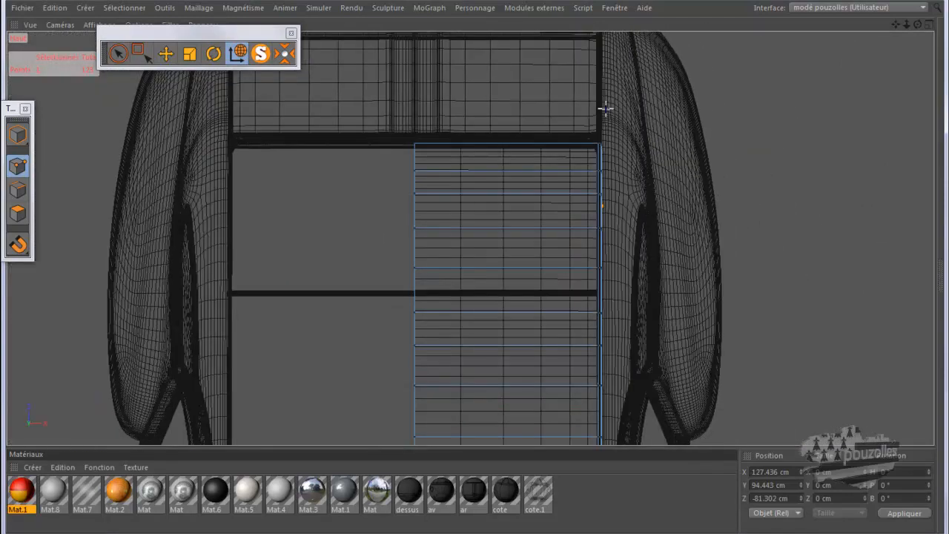
scroll(605, 109, "down", 5)
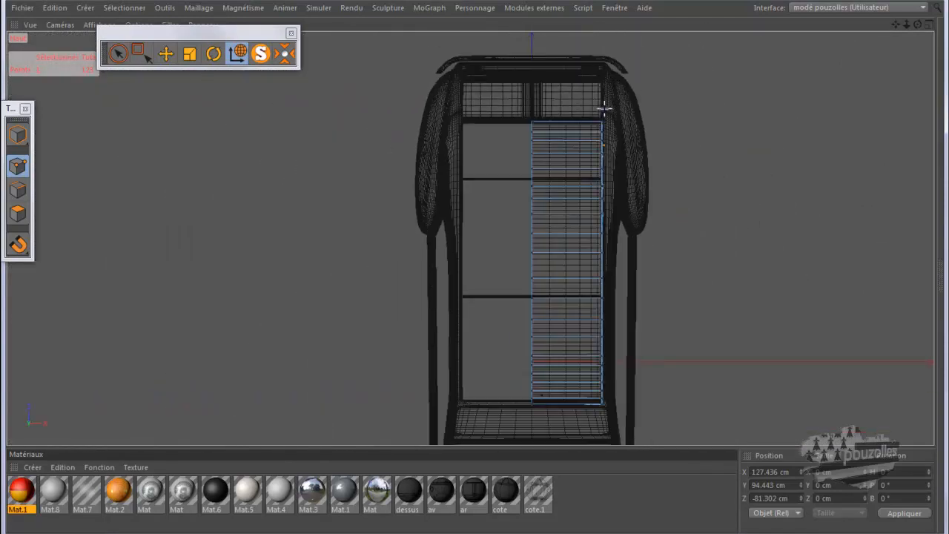
scroll(607, 368, "up", 8)
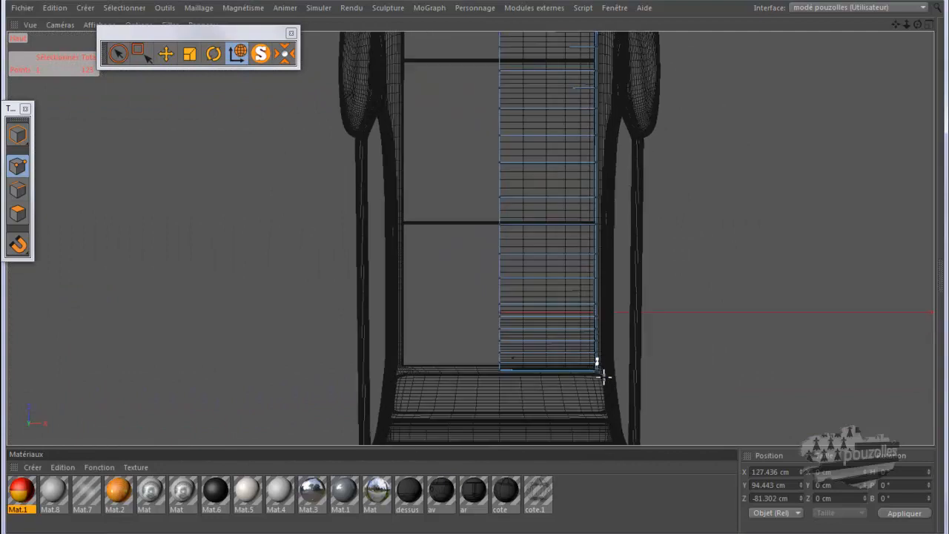
scroll(595, 378, "up", 8)
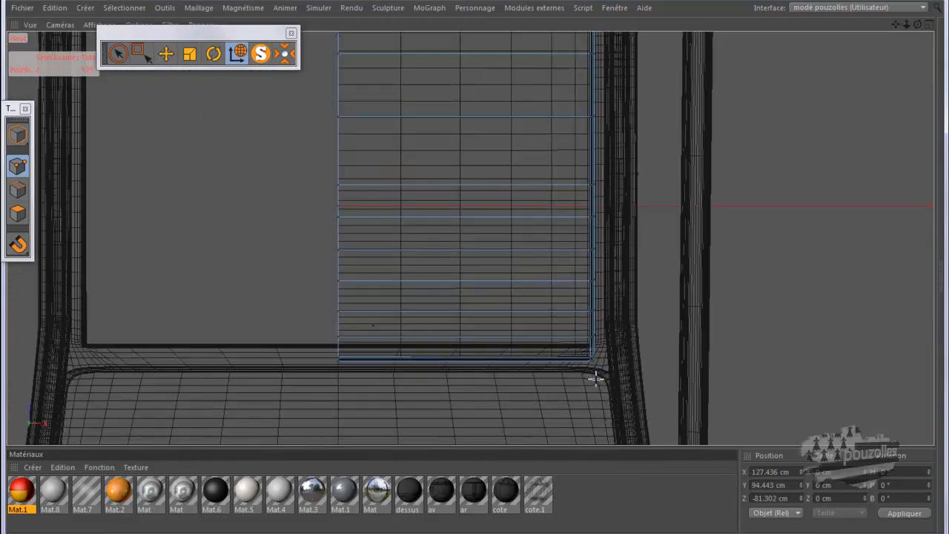
scroll(592, 371, "up", 6)
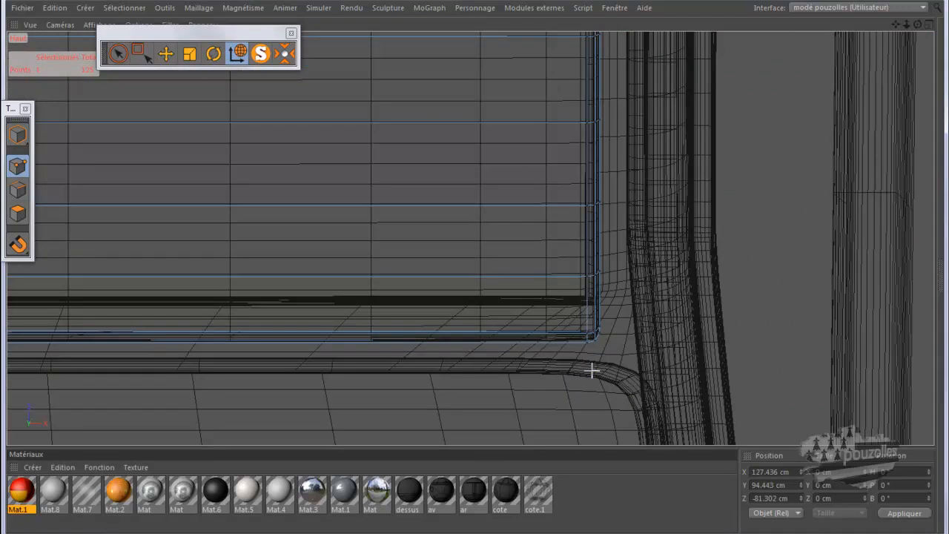
left_click(127, 54)
left_click(592, 333)
mouse_move(599, 286)
left_mouse_down()
mouse_move(591, 275)
mouse_move(601, 163)
mouse_move(594, 121)
left_mouse_up()
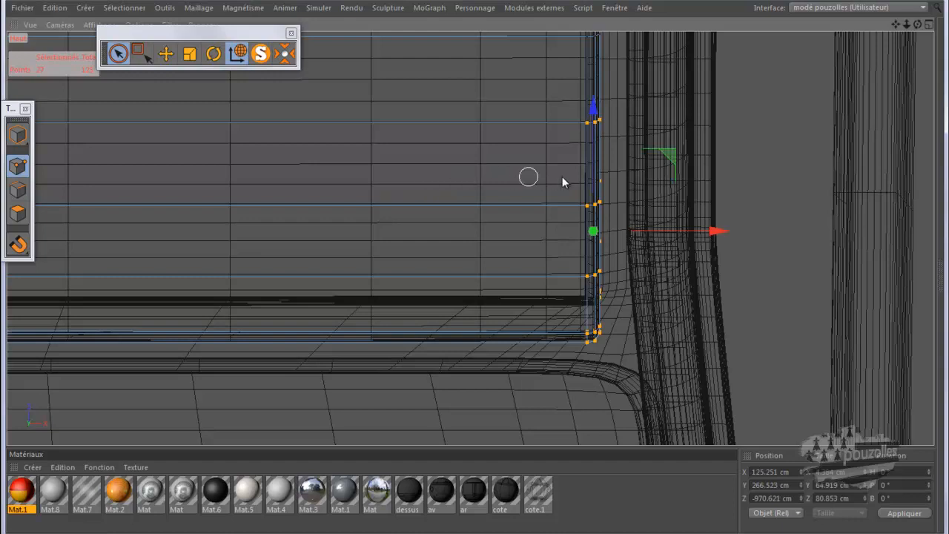
Step: Examine in perspective how the selected points at the capote's front corner sit against the body above the windscreen
middle_click(358, 186)
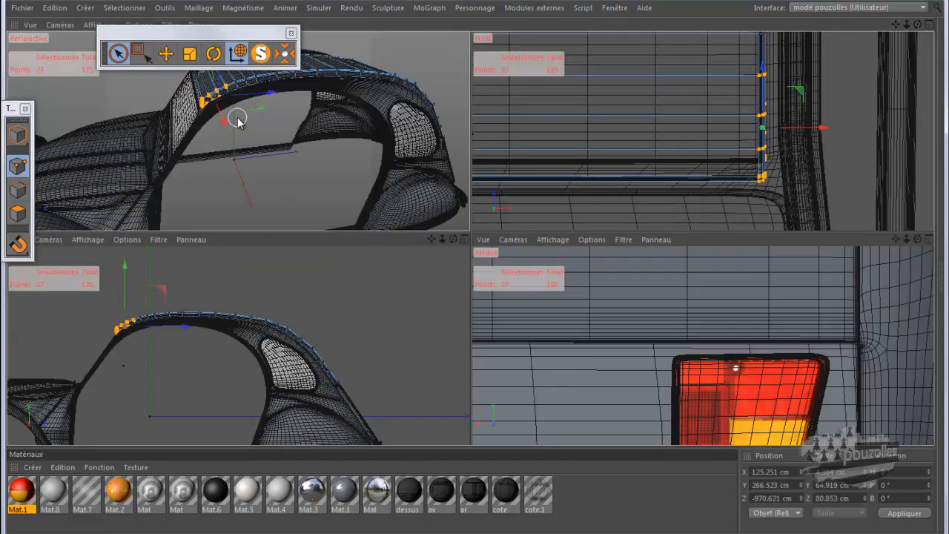
middle_click(237, 119)
scroll(431, 175, "up", 5)
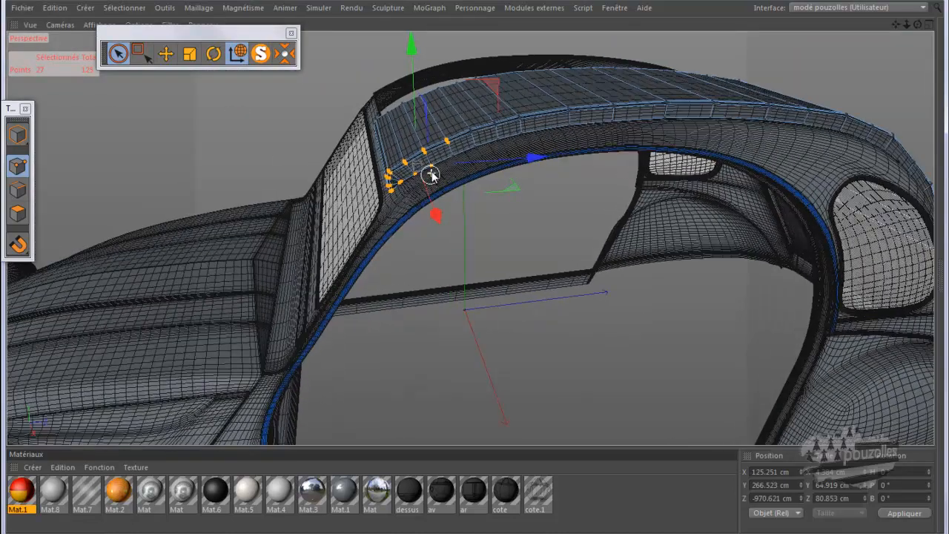
scroll(431, 175, "up", 2)
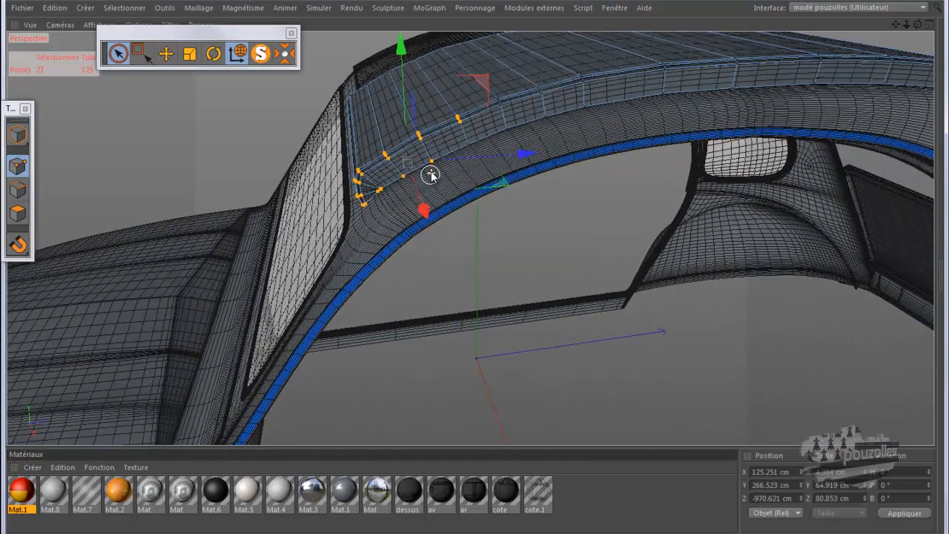
scroll(431, 175, "up", 5)
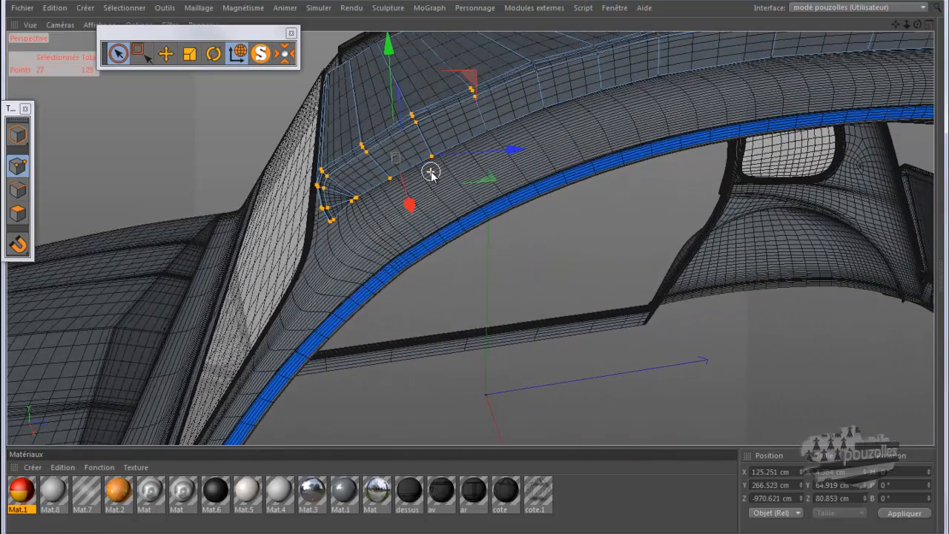
scroll(431, 175, "up", 1)
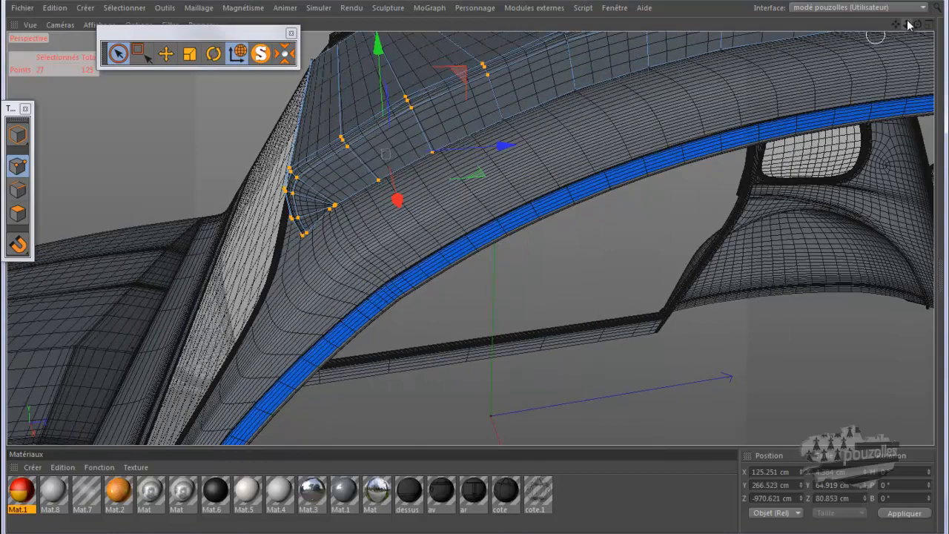
left_click_drag(476, 267, 445, 288)
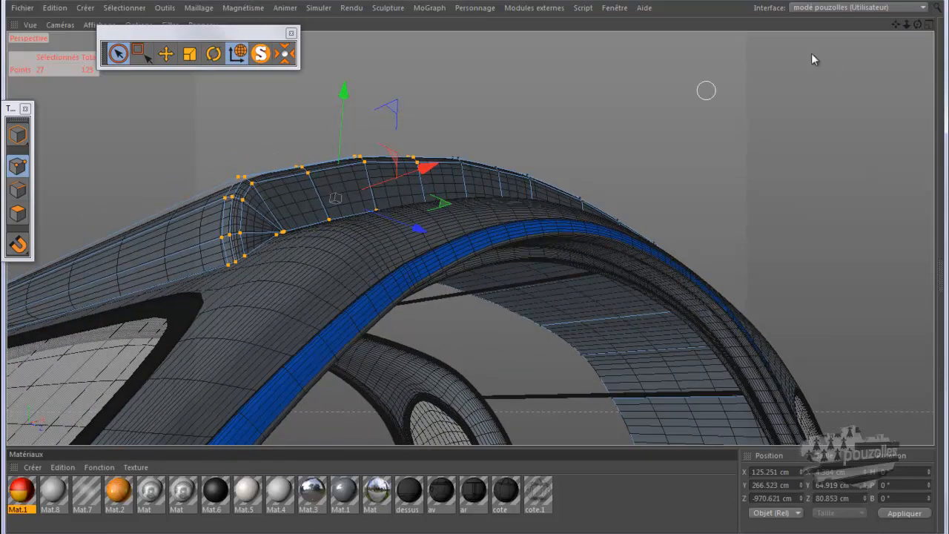
left_click_drag(917, 24, 475, 268)
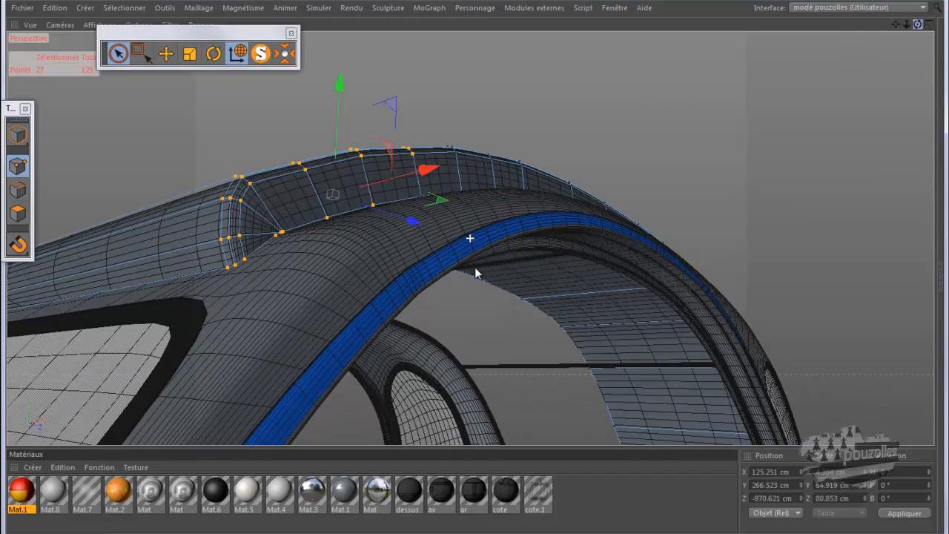
Step: Create a new green material with colour RGB 60, 109, 76 and apply it to the capote
double_click(608, 498)
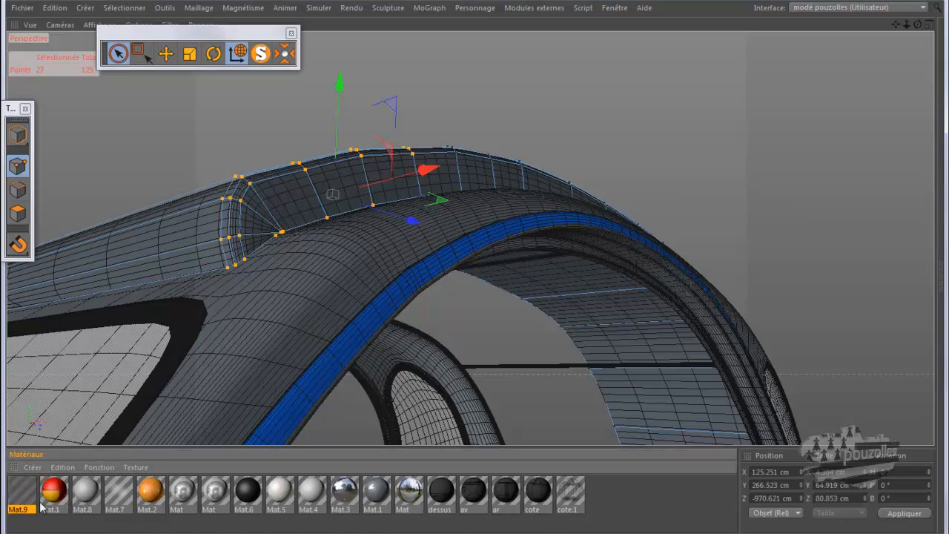
double_click(21, 491)
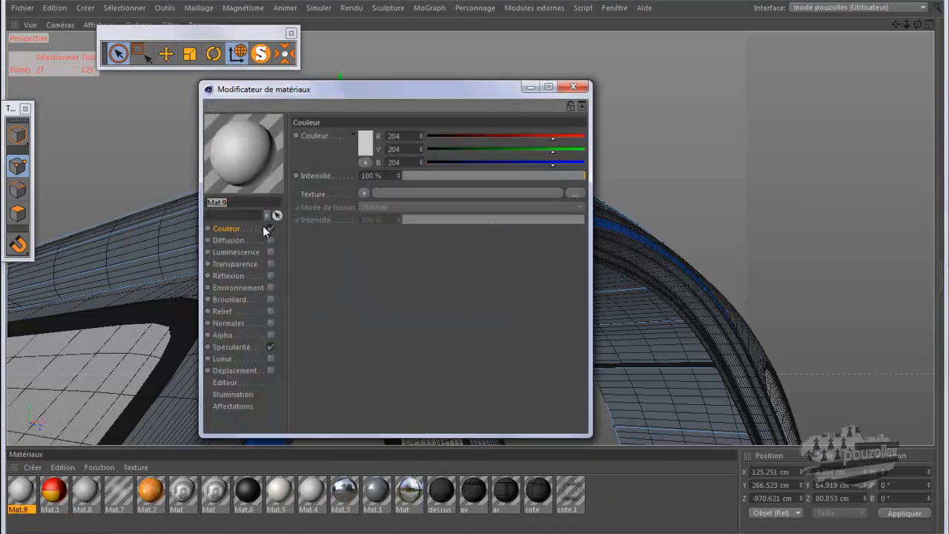
left_click(366, 140)
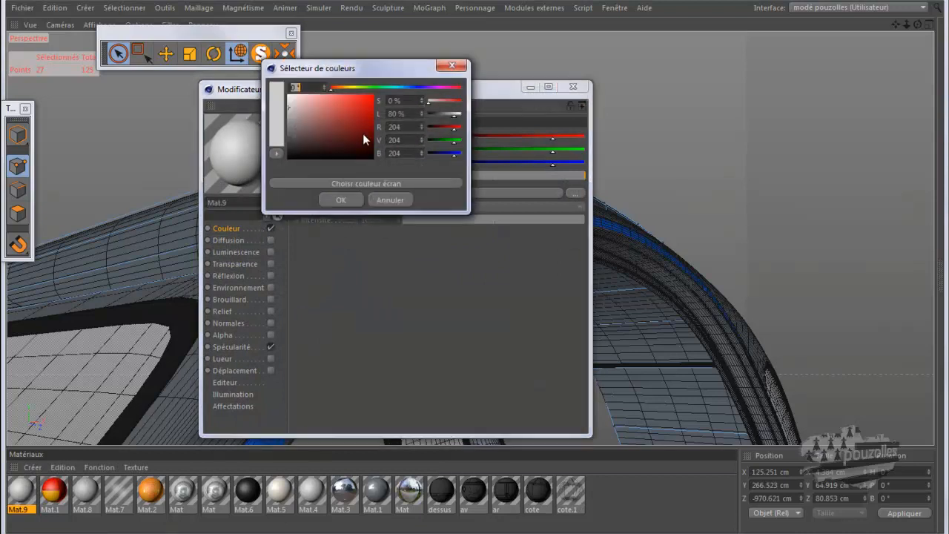
left_click(381, 87)
left_click_drag(357, 94, 327, 128)
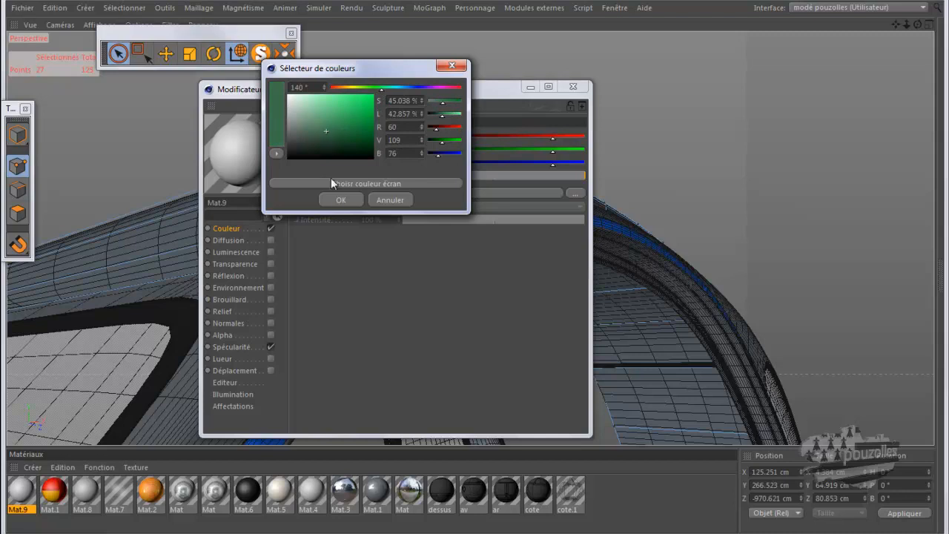
left_click(339, 198)
mouse_move(269, 151)
left_mouse_down()
mouse_move(195, 210)
mouse_move(187, 228)
left_mouse_up()
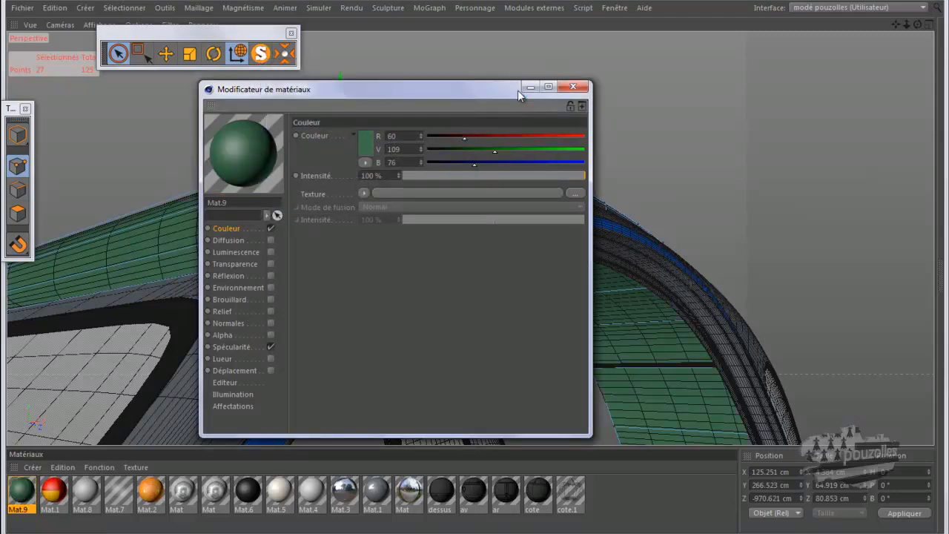
left_click(531, 86)
Step: Move the capote object into the carrosserie group under the Symétrie object so it is mirrored
left_click_drag(485, 131, 520, 312, "alt")
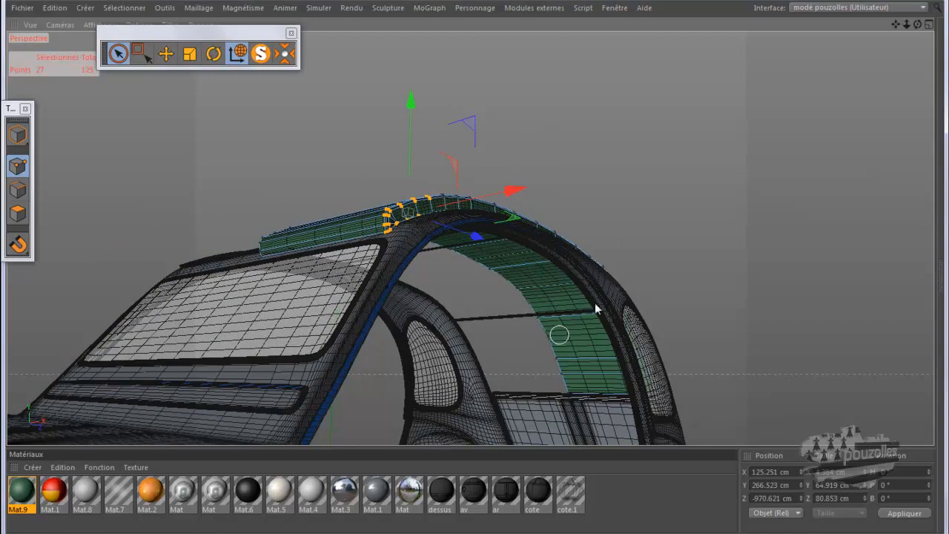
left_click_drag(918, 25, 474, 274)
left_click_drag(735, 126, 549, 91, "alt")
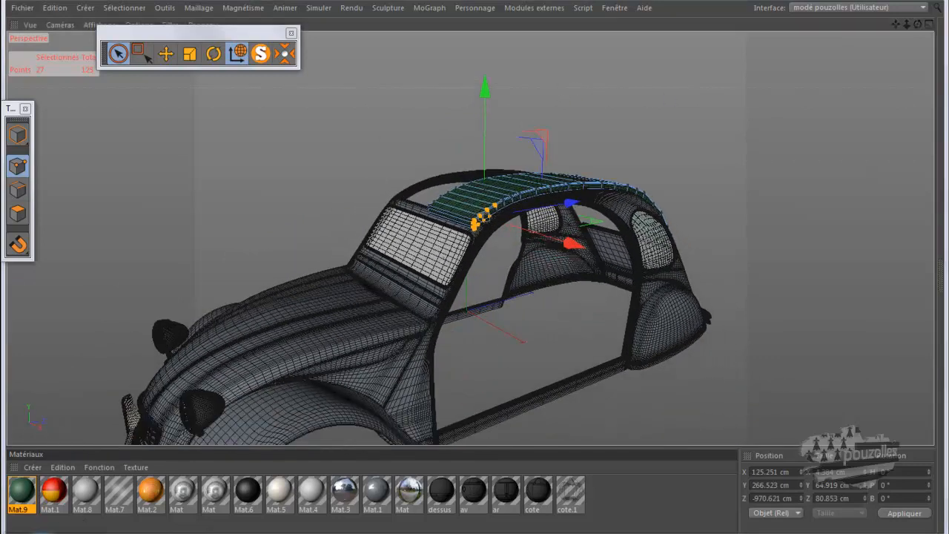
left_click(207, 531)
left_click_drag(655, 127, 680, 223)
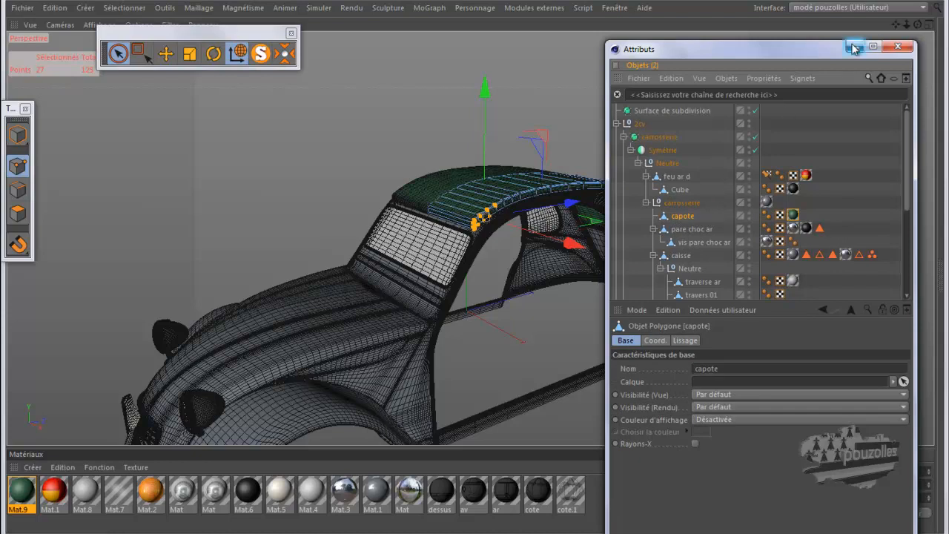
left_click(898, 46)
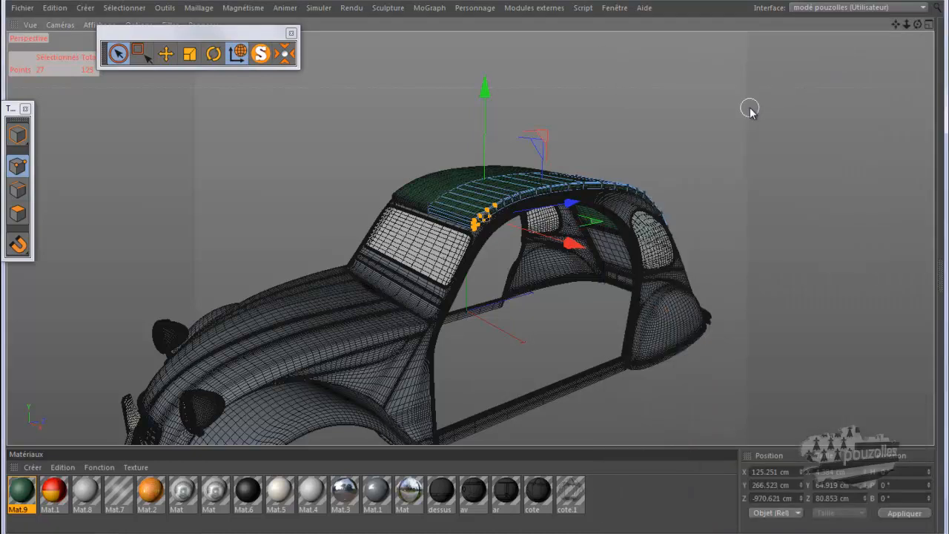
Step: Render a preview of the mirrored green capote, inspect the car from the rear, and clear the point selection
key("ctrl+r")
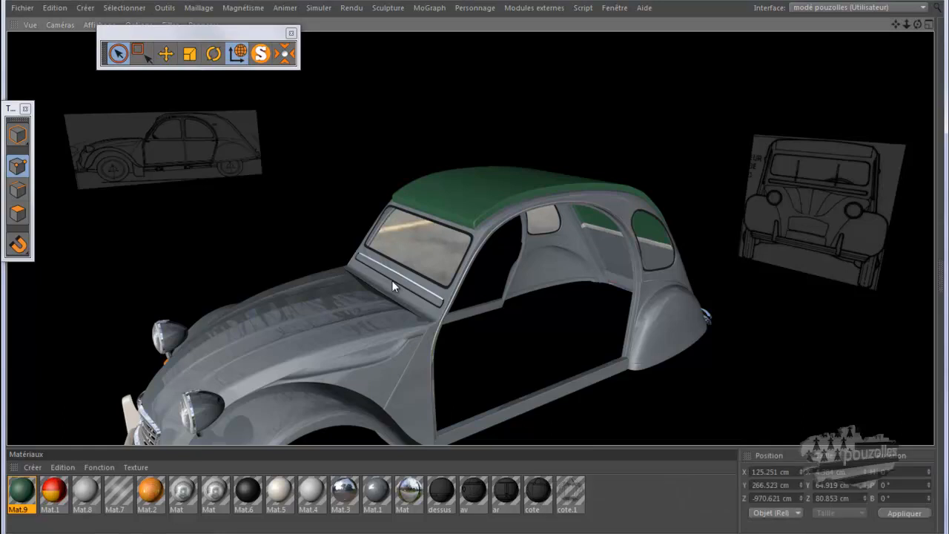
scroll(431, 231, "down", 4)
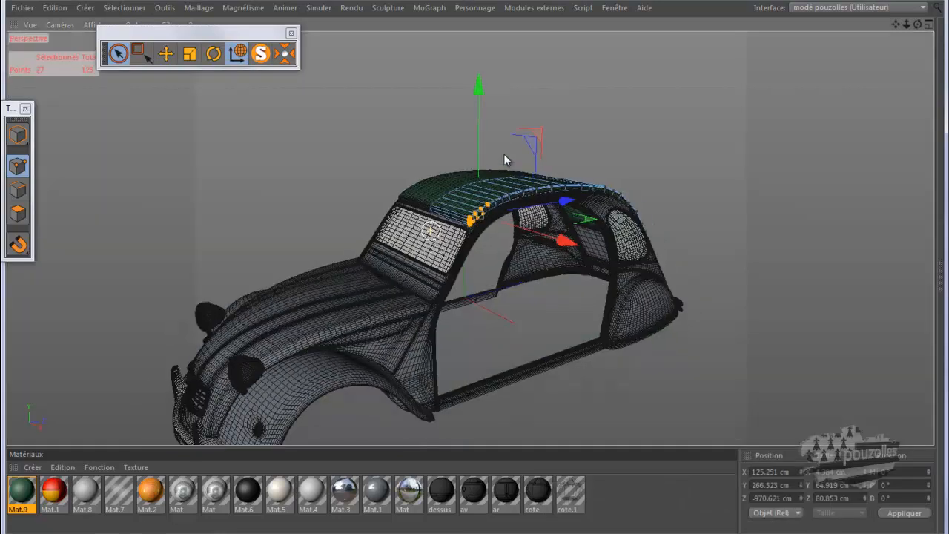
left_click_drag(918, 25, 474, 266)
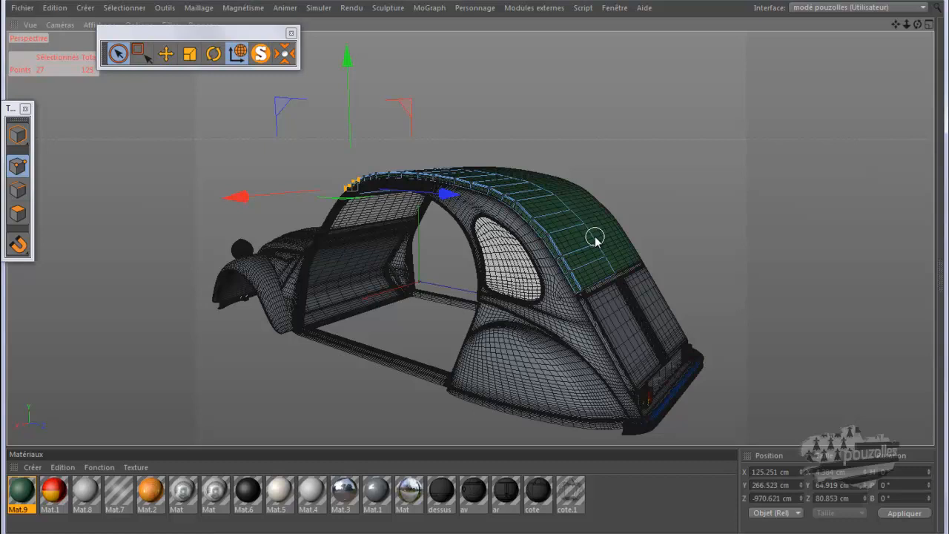
left_click(665, 183)
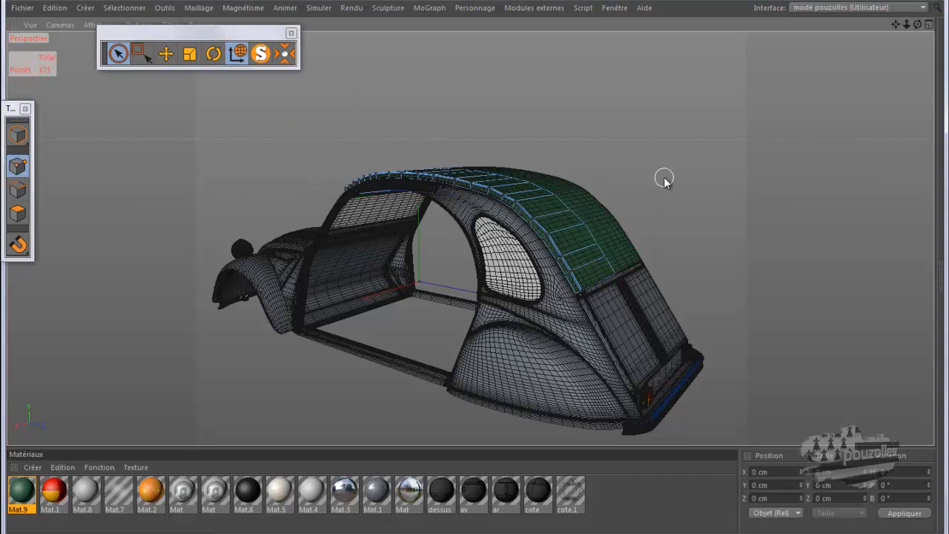